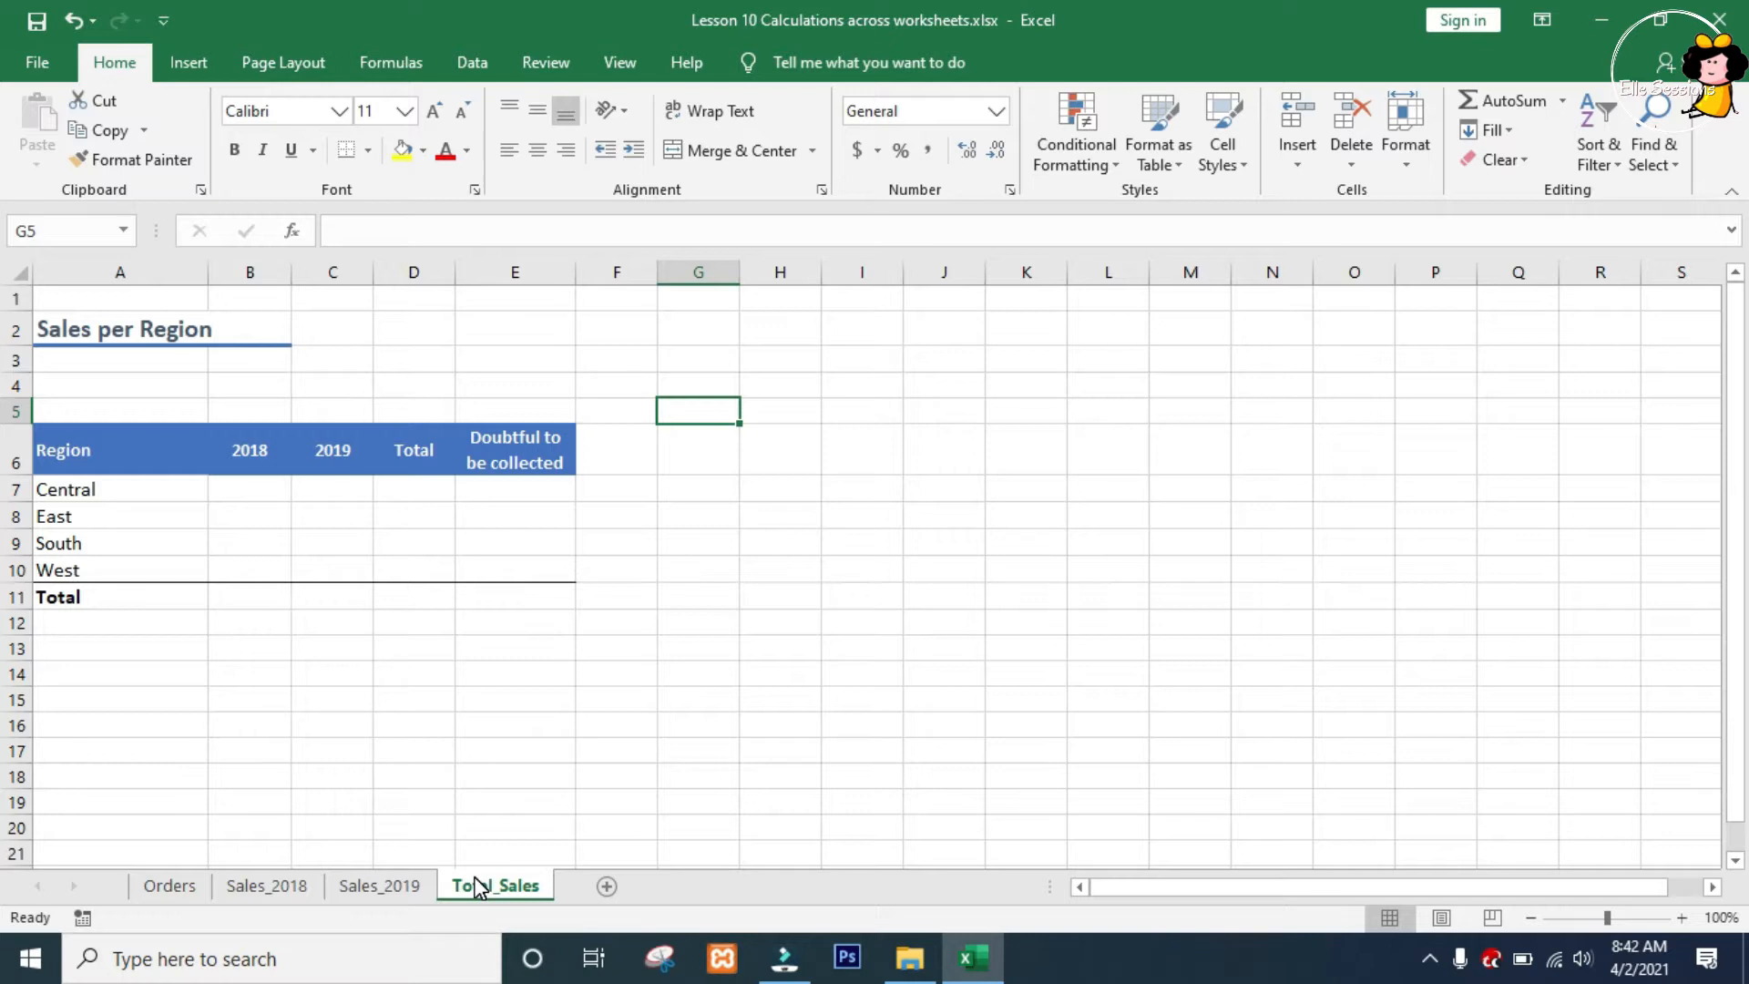
Copy the four regional totals in F7:F10 on the Sales_2018 sheet
click(252, 890)
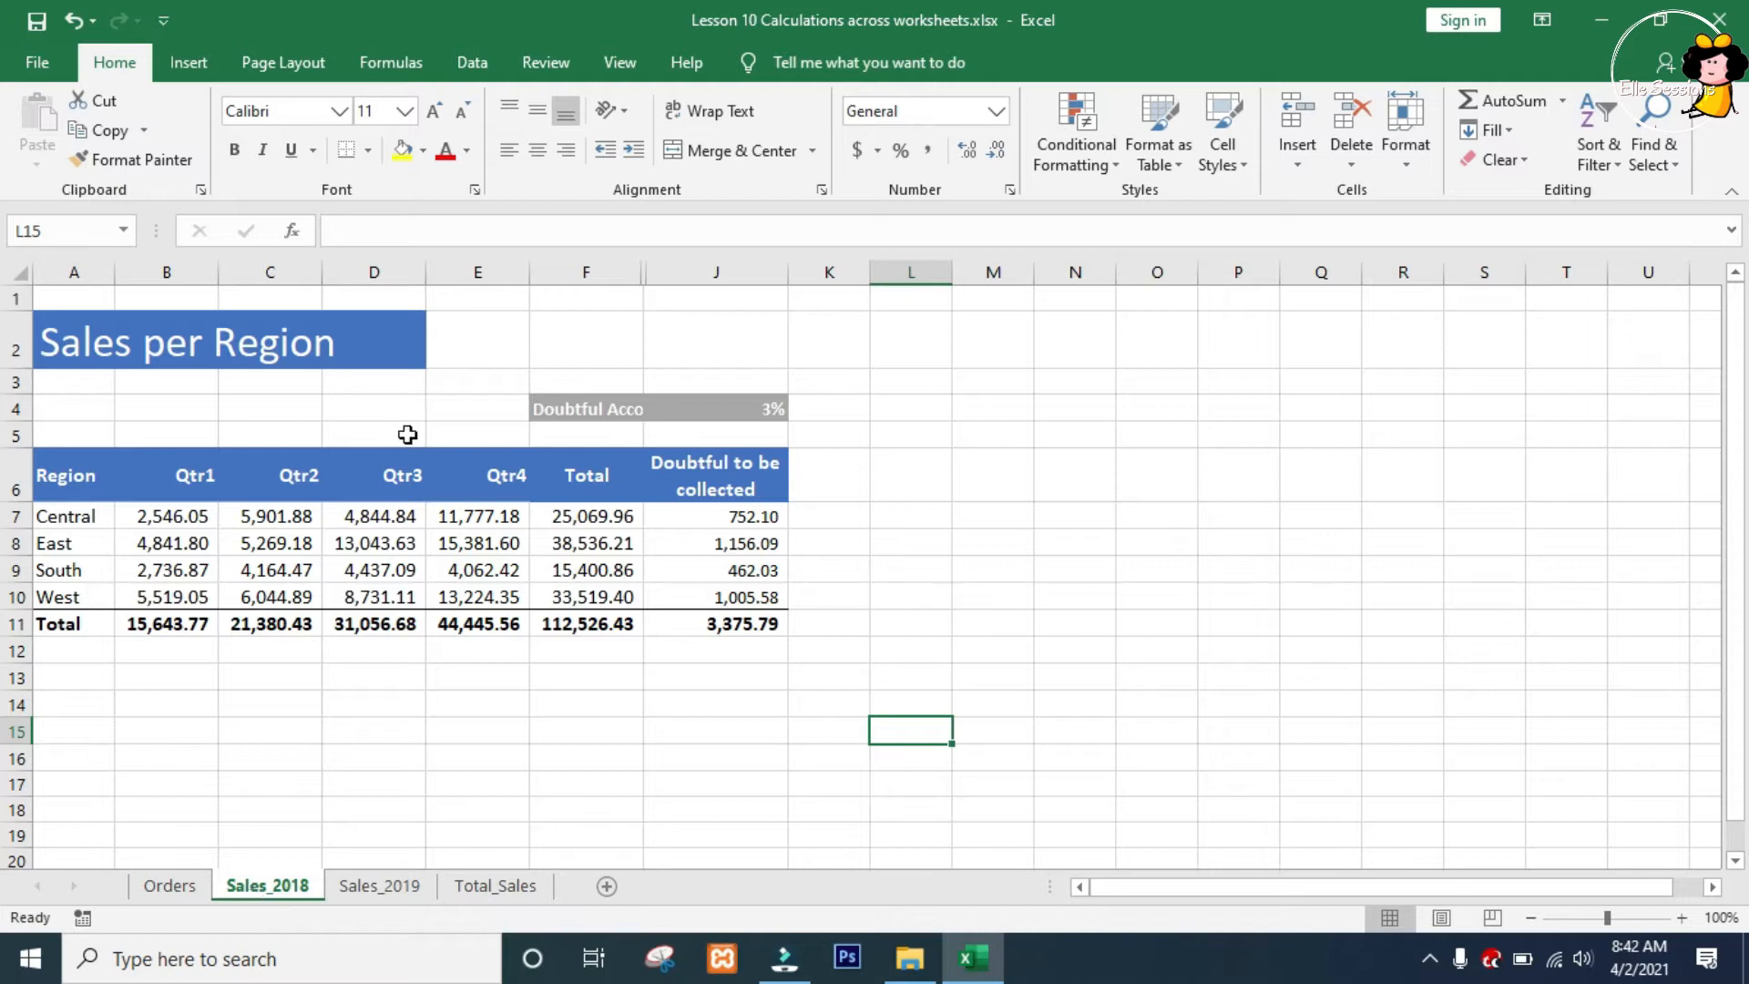
click(561, 516)
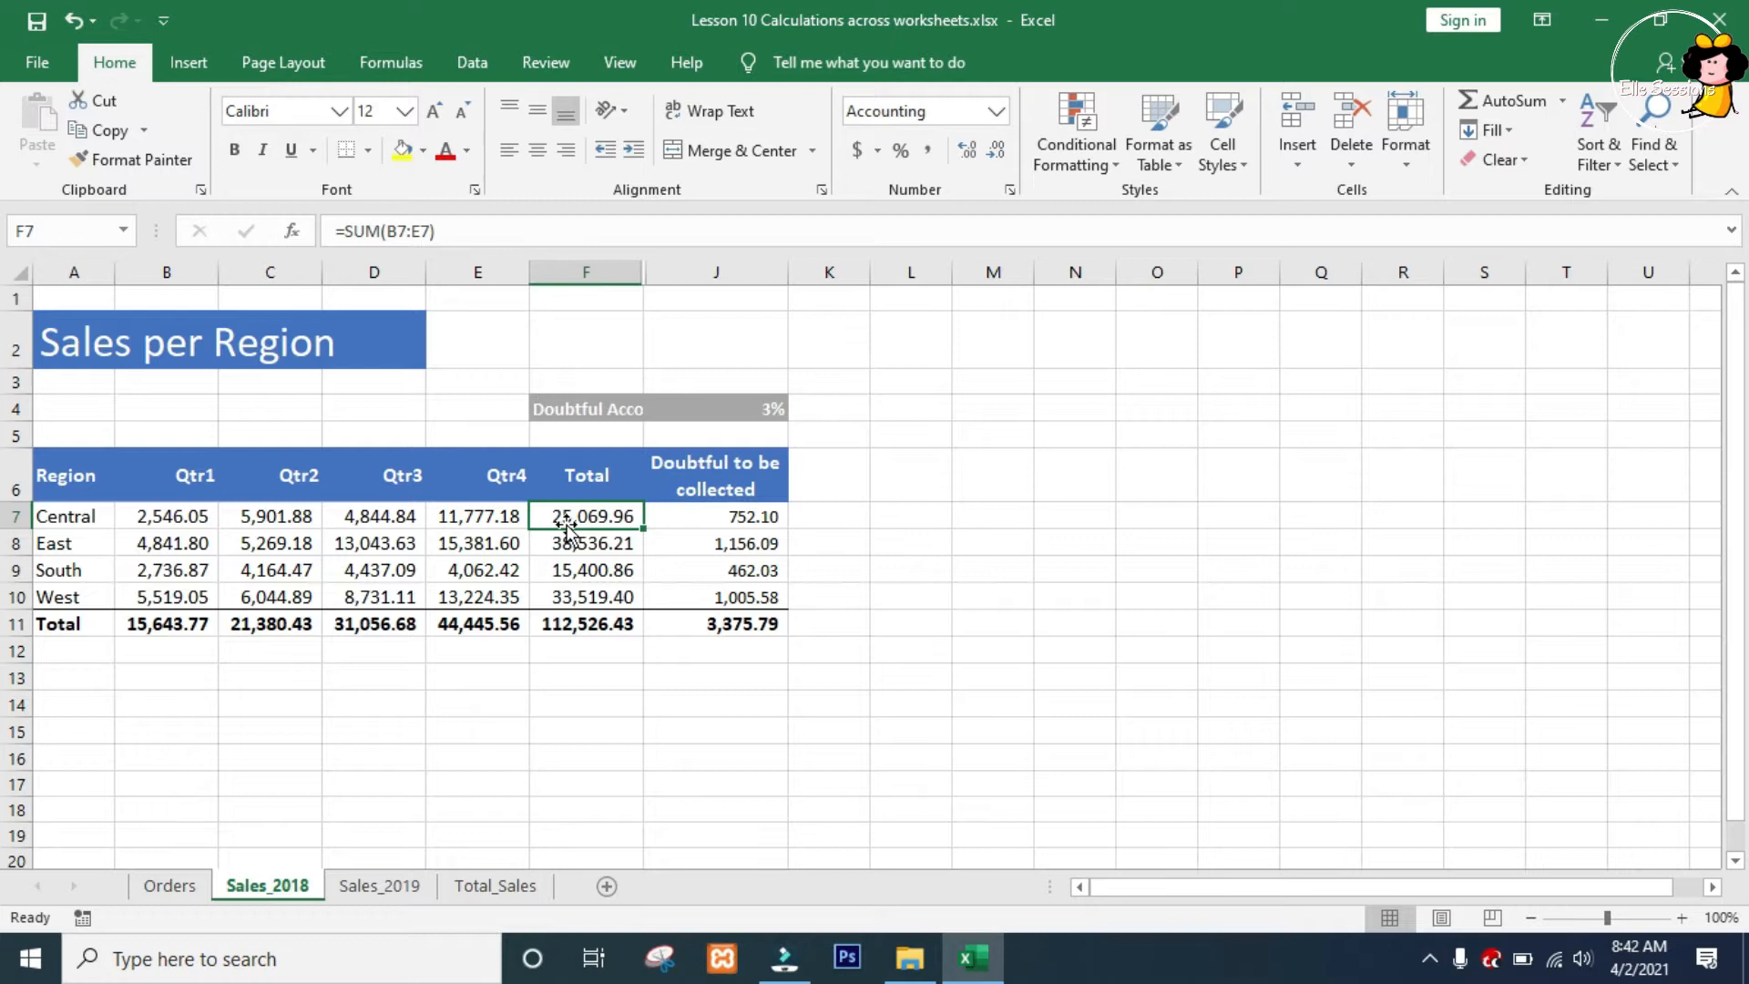
shift+click(619, 593)
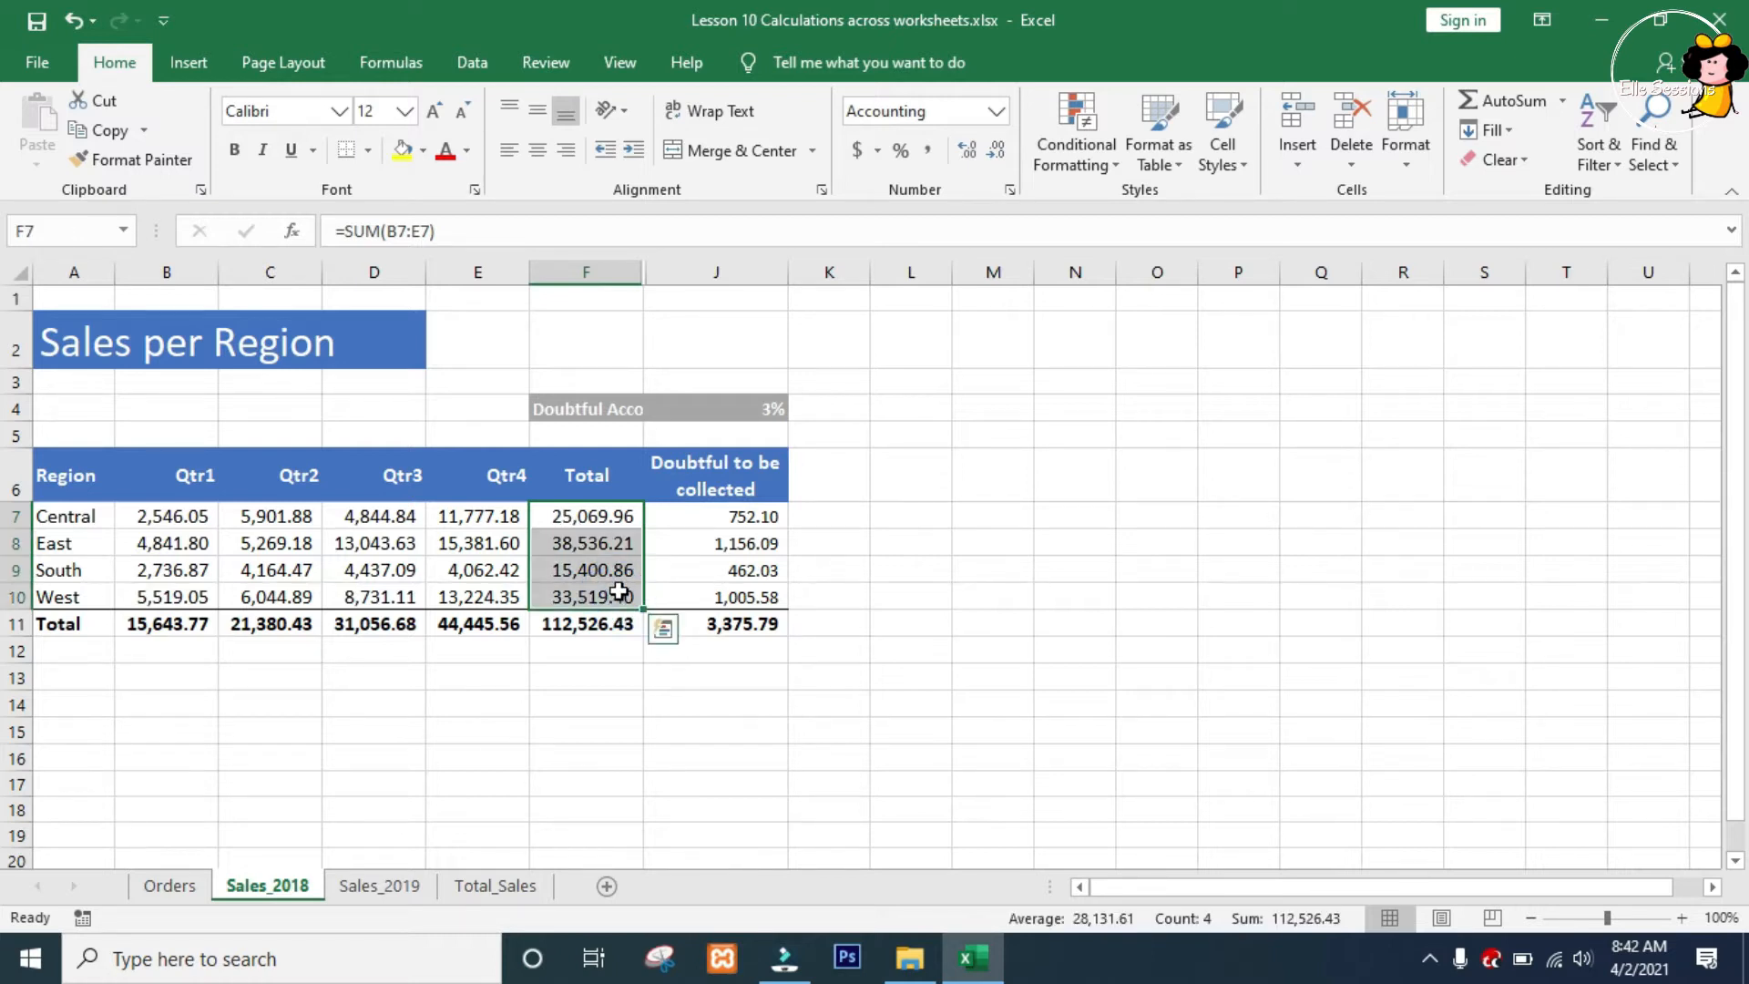
right_click(620, 593)
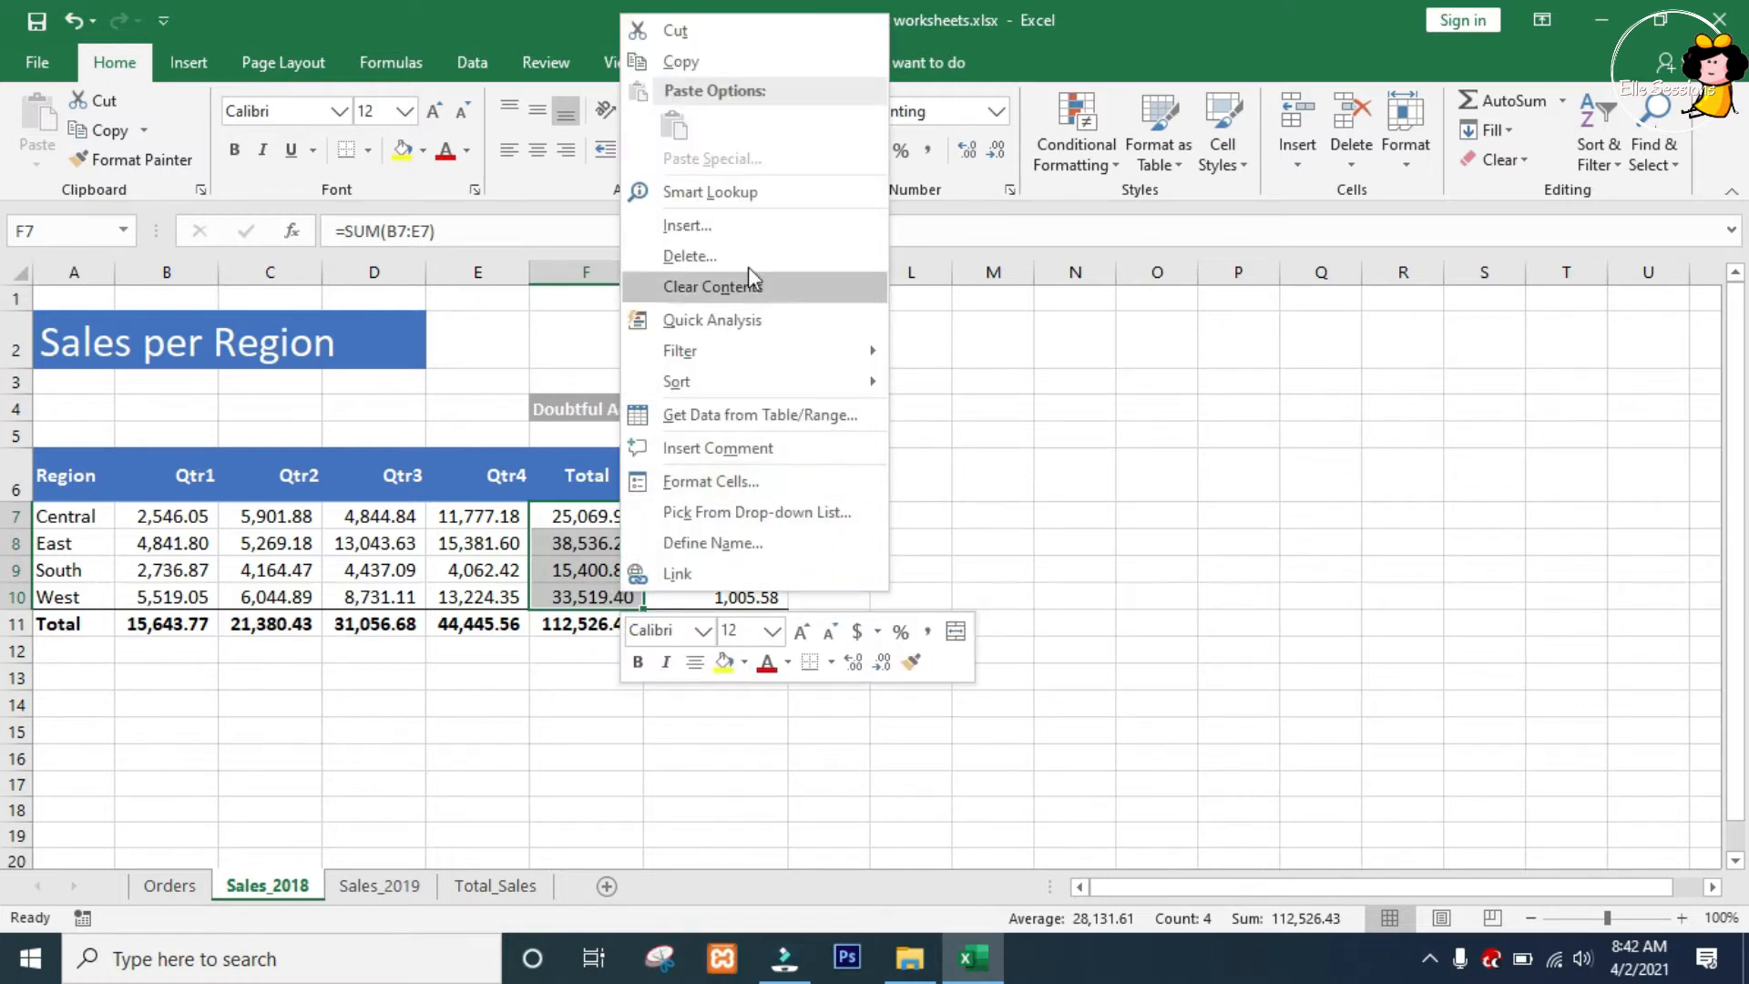
click(738, 60)
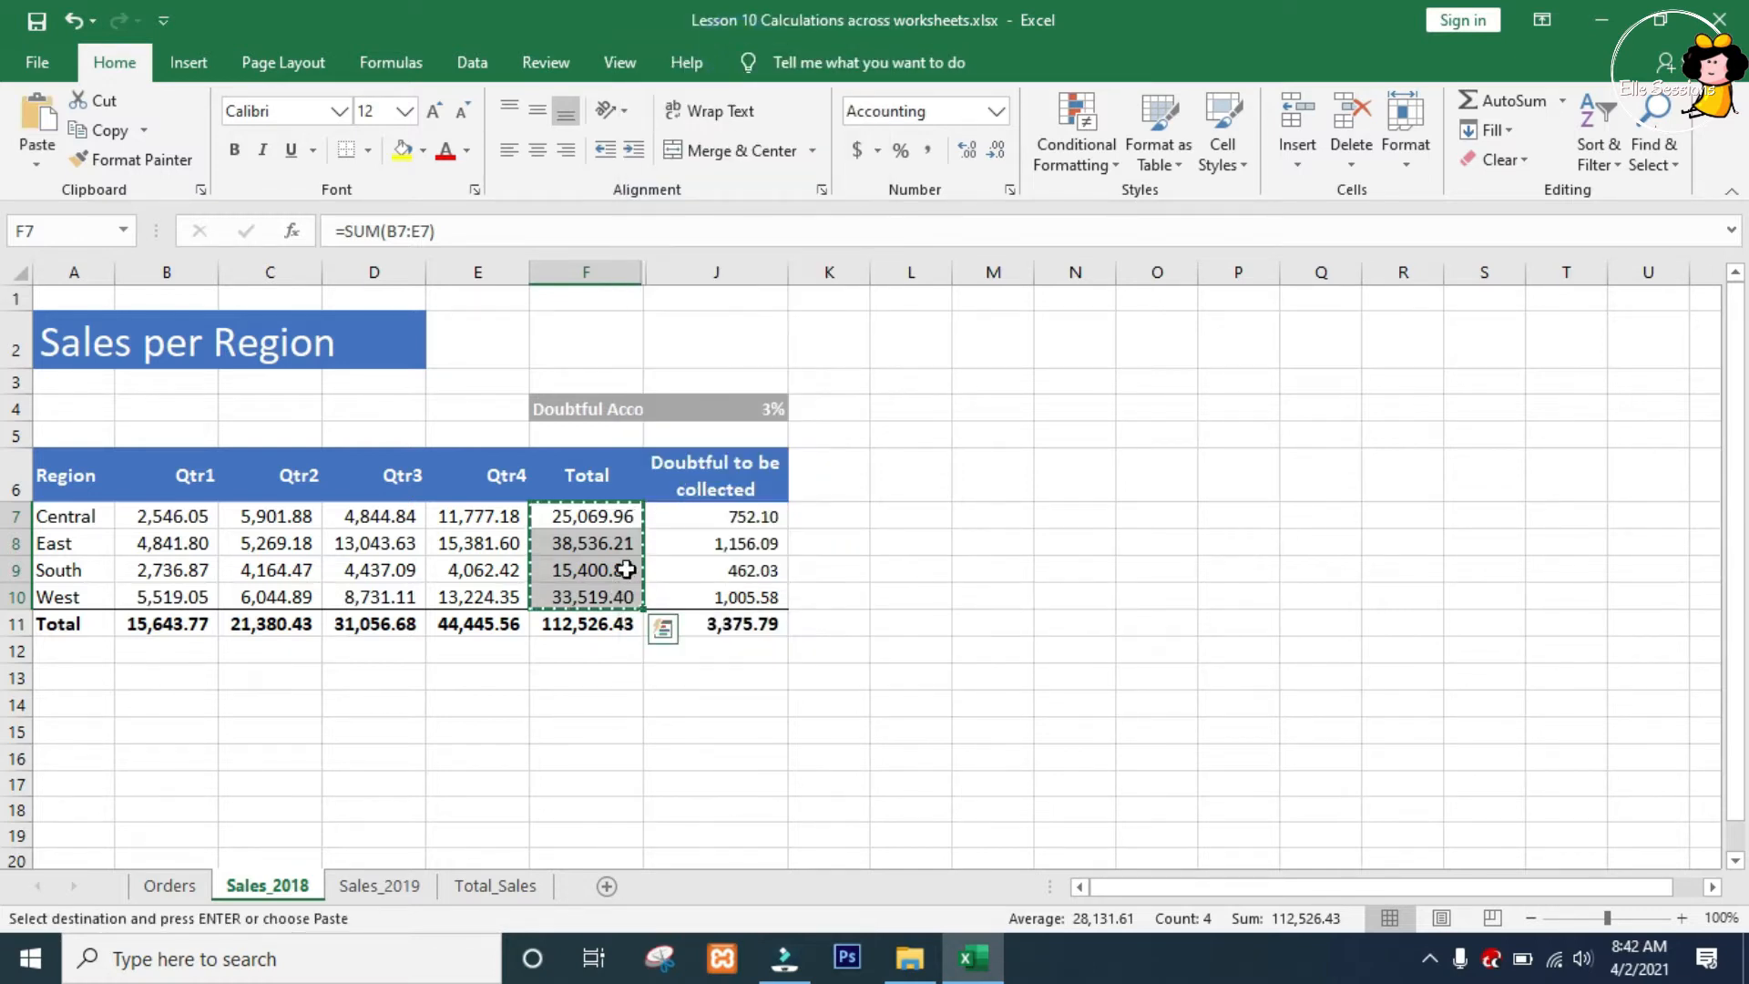
Paste the copied totals into the 2018 column of the Total_Sales sheet, starting at B7
click(466, 887)
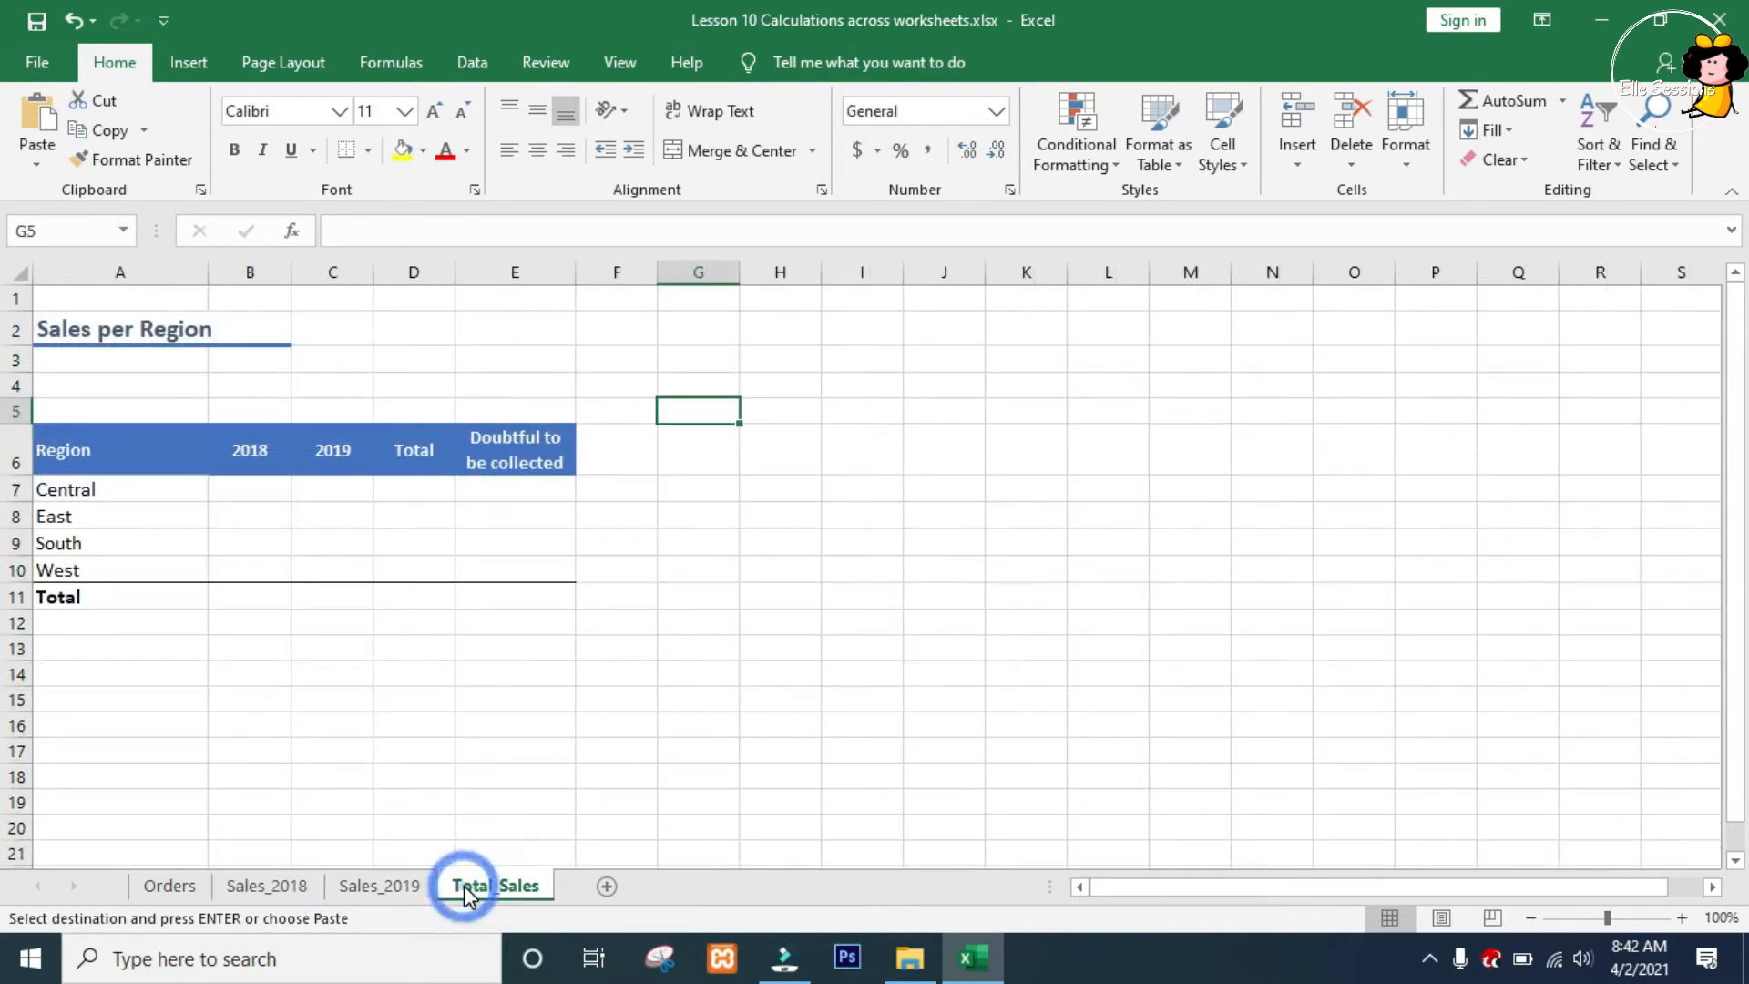
click(250, 491)
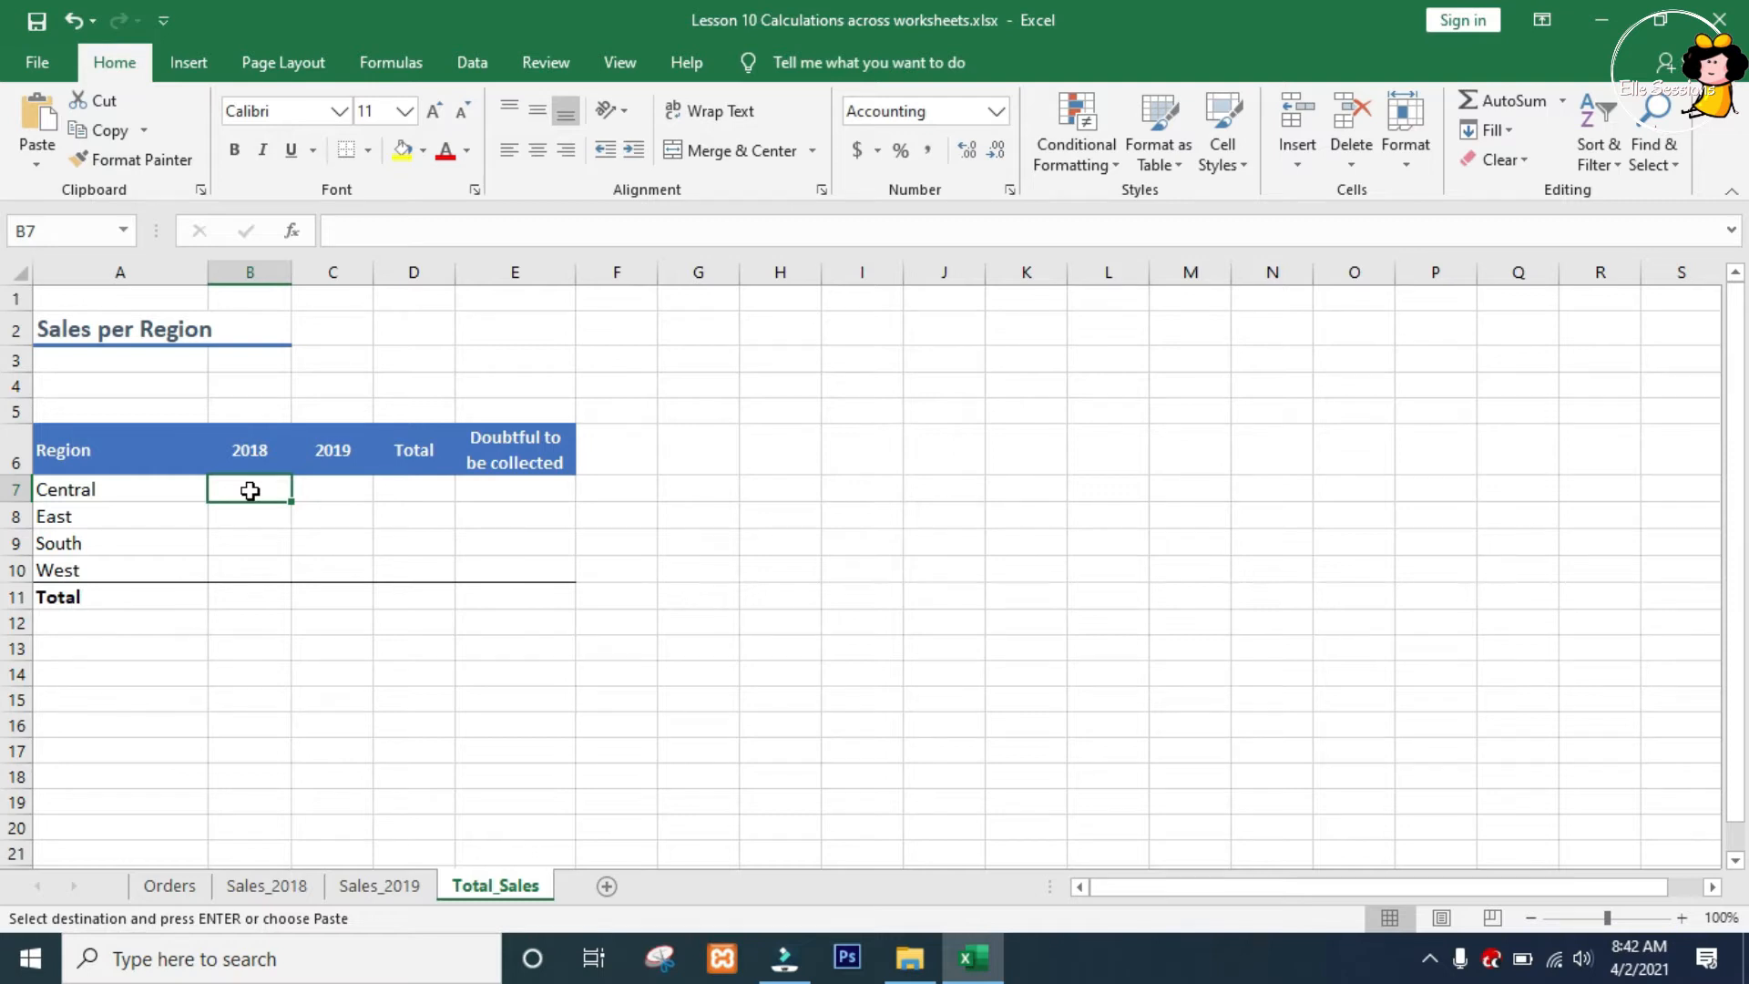
key(ctrl+v)
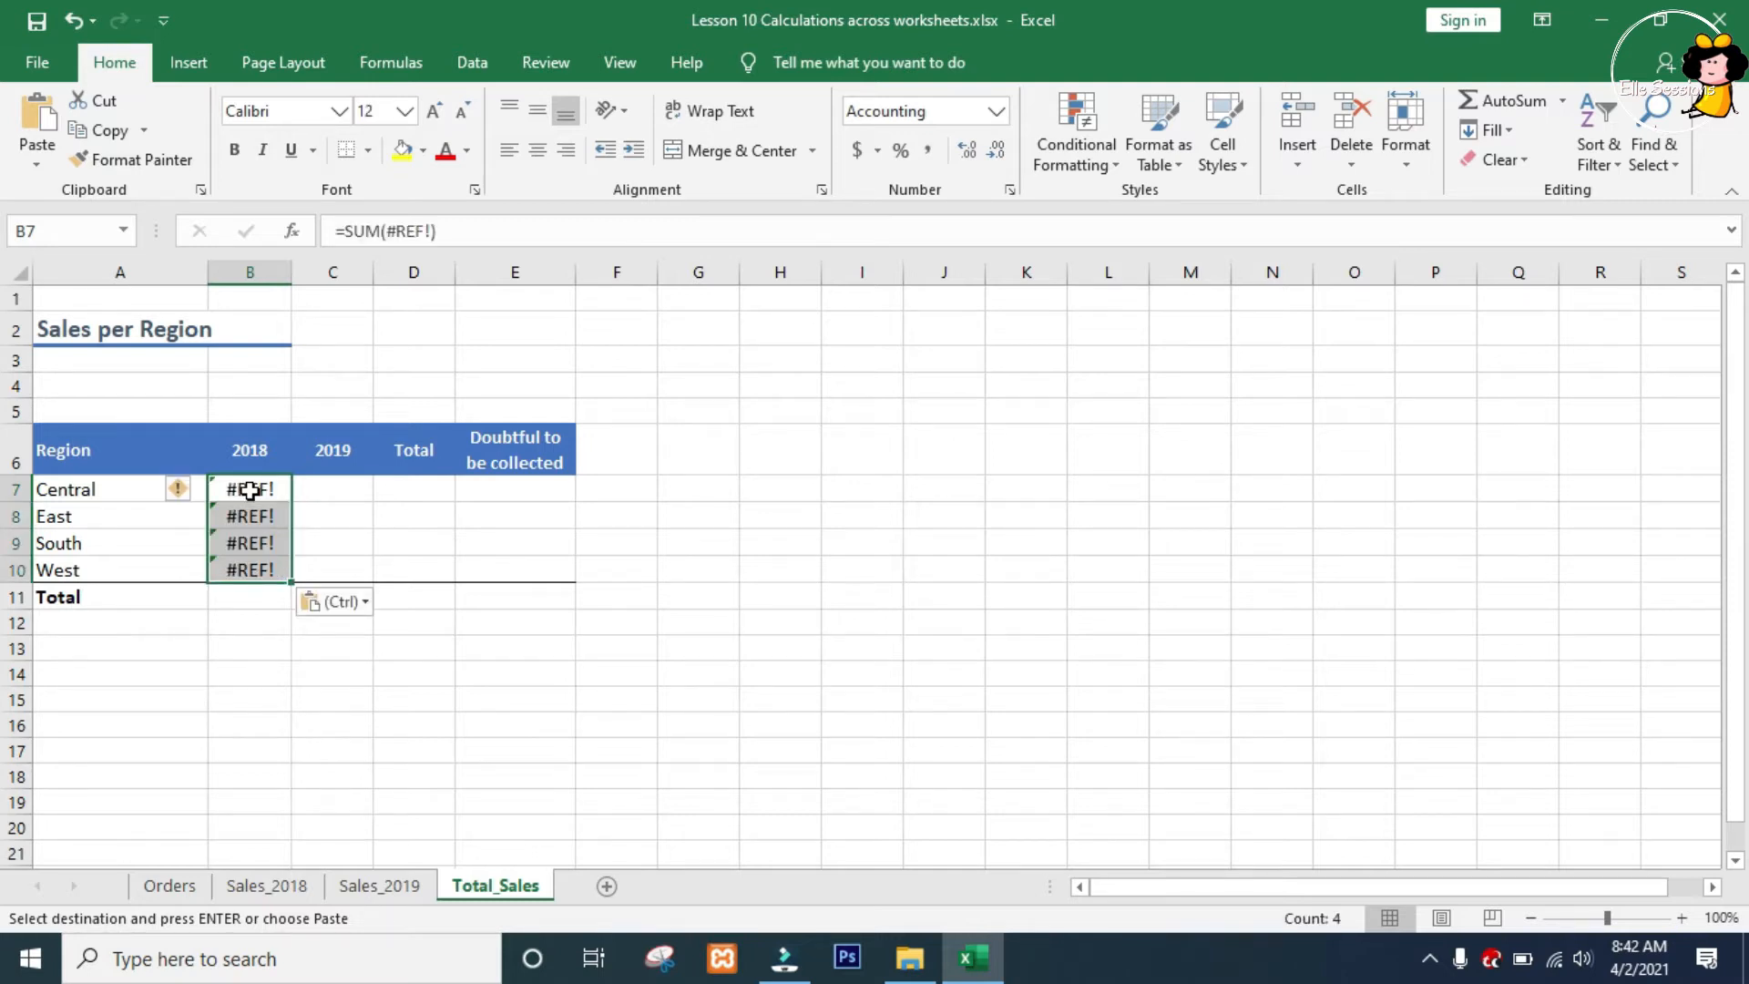
right_click(250, 491)
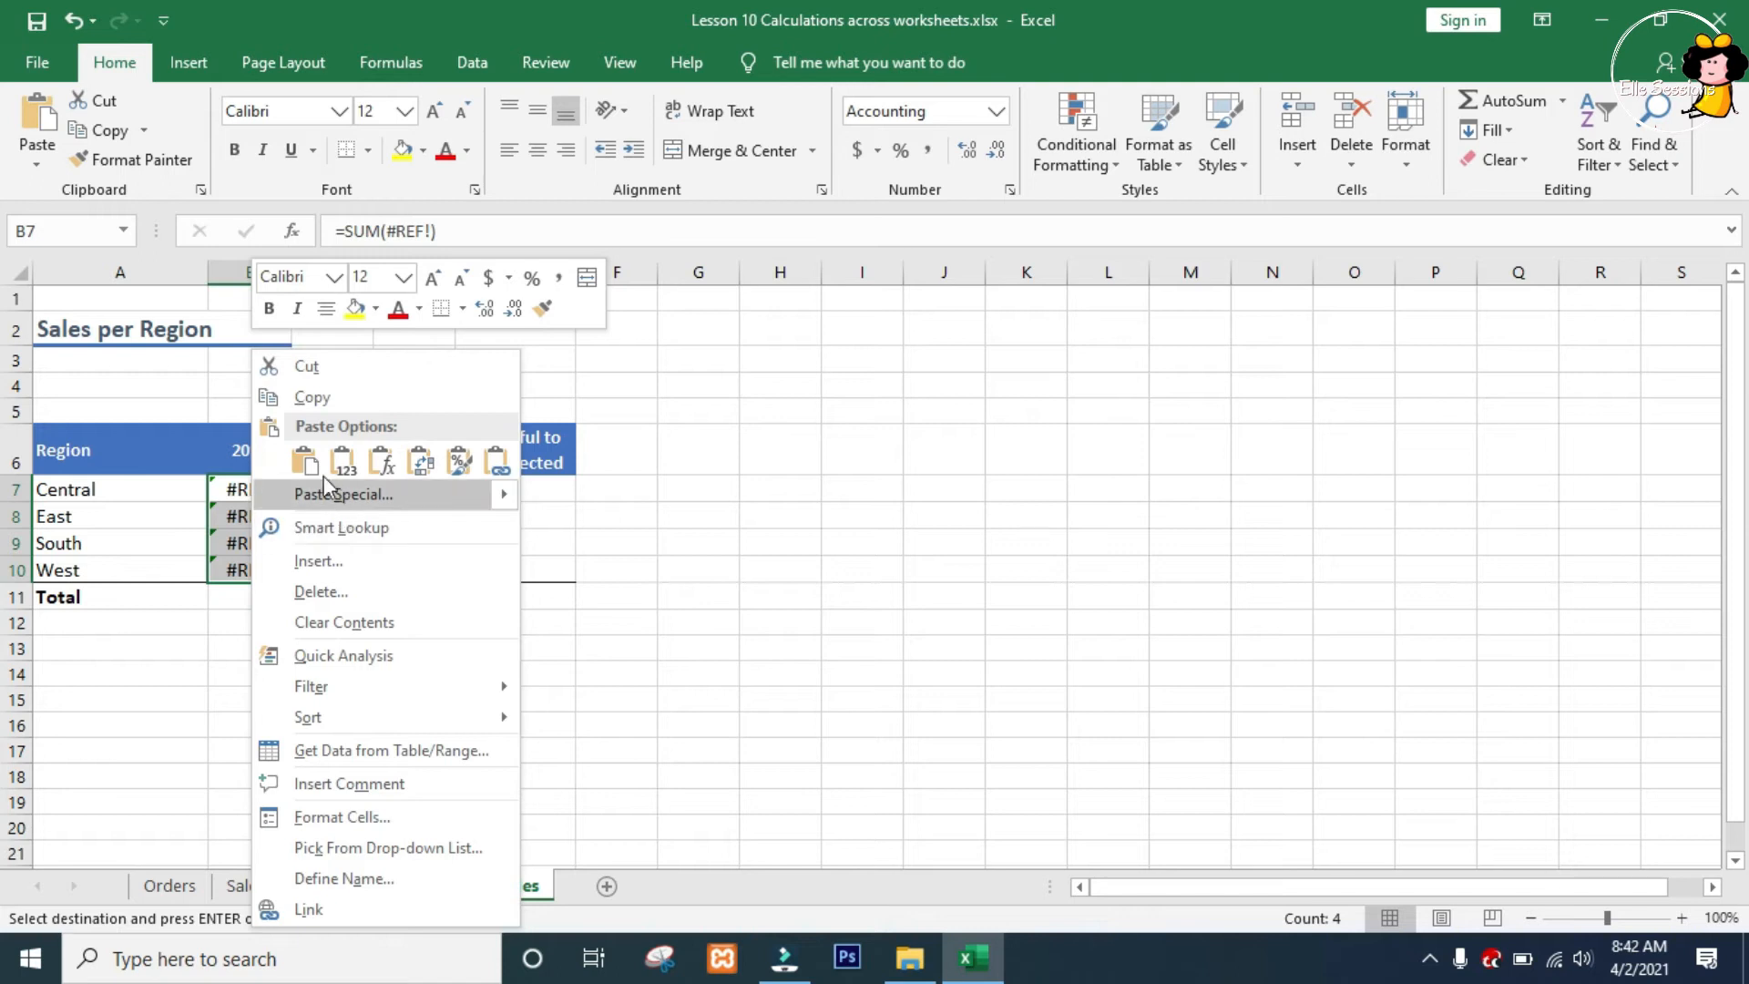
key(Escape)
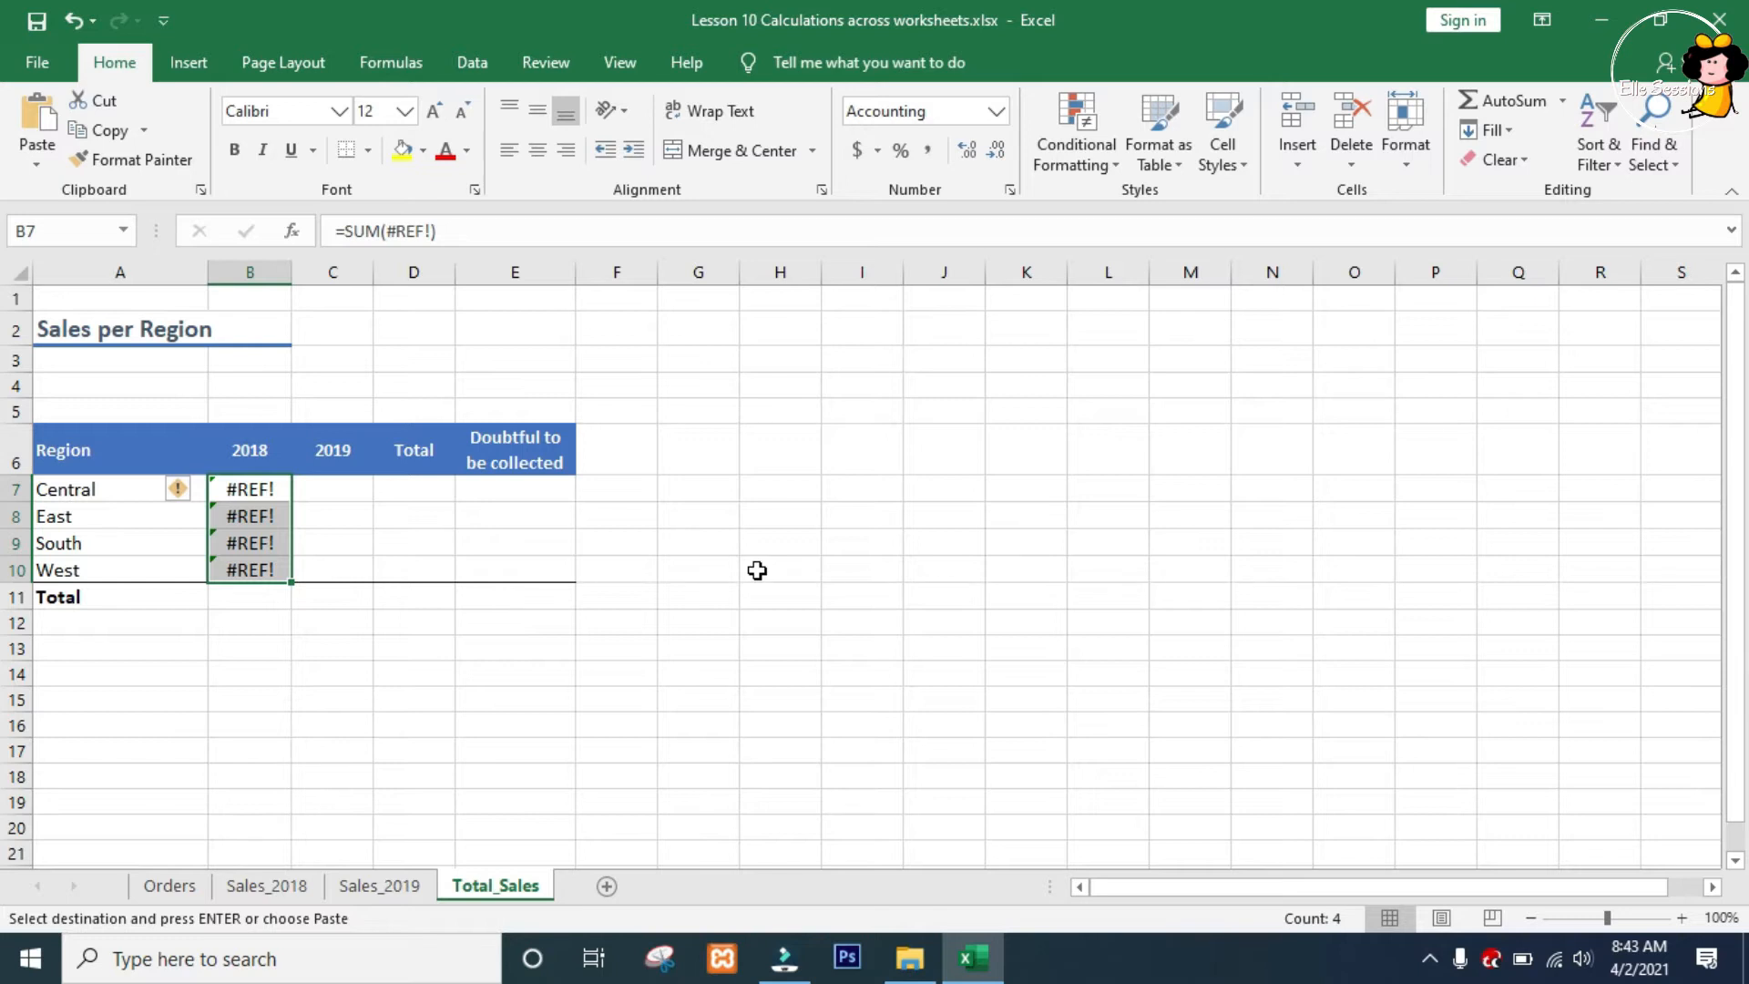
Examine the Central total formula in F7 on Sales_2018 and compare it with the pasted formula in B7 on Total_Sales
click(278, 889)
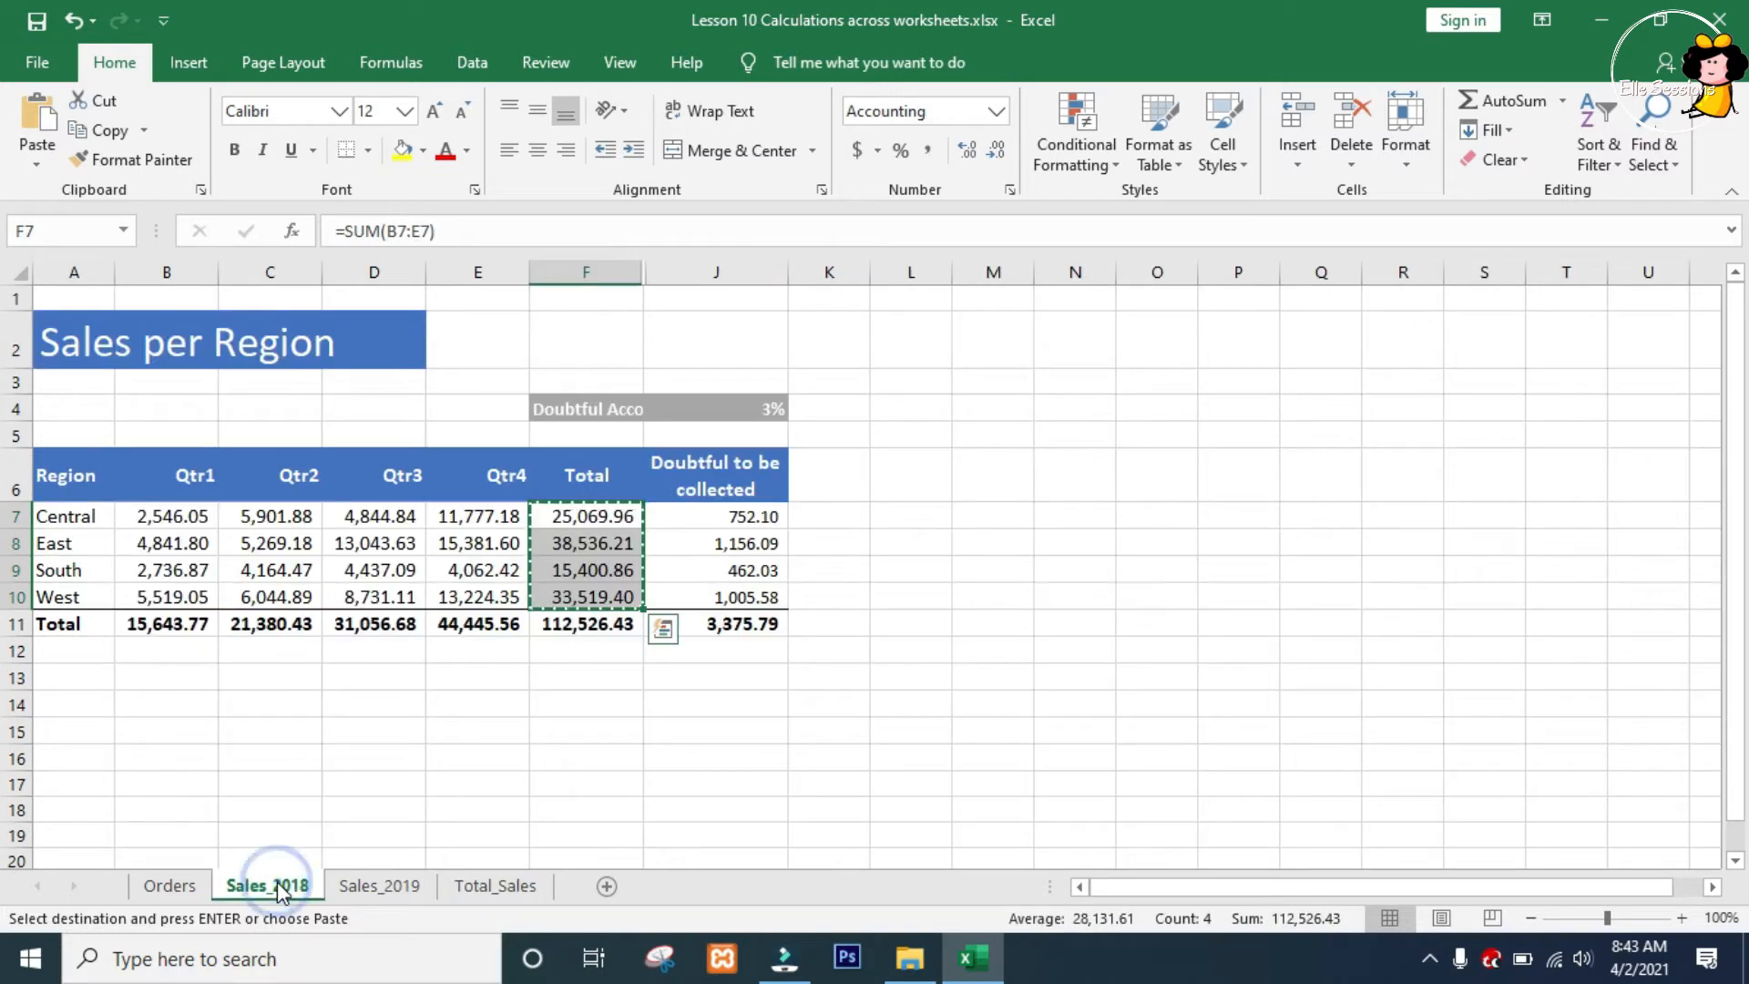
click(580, 519)
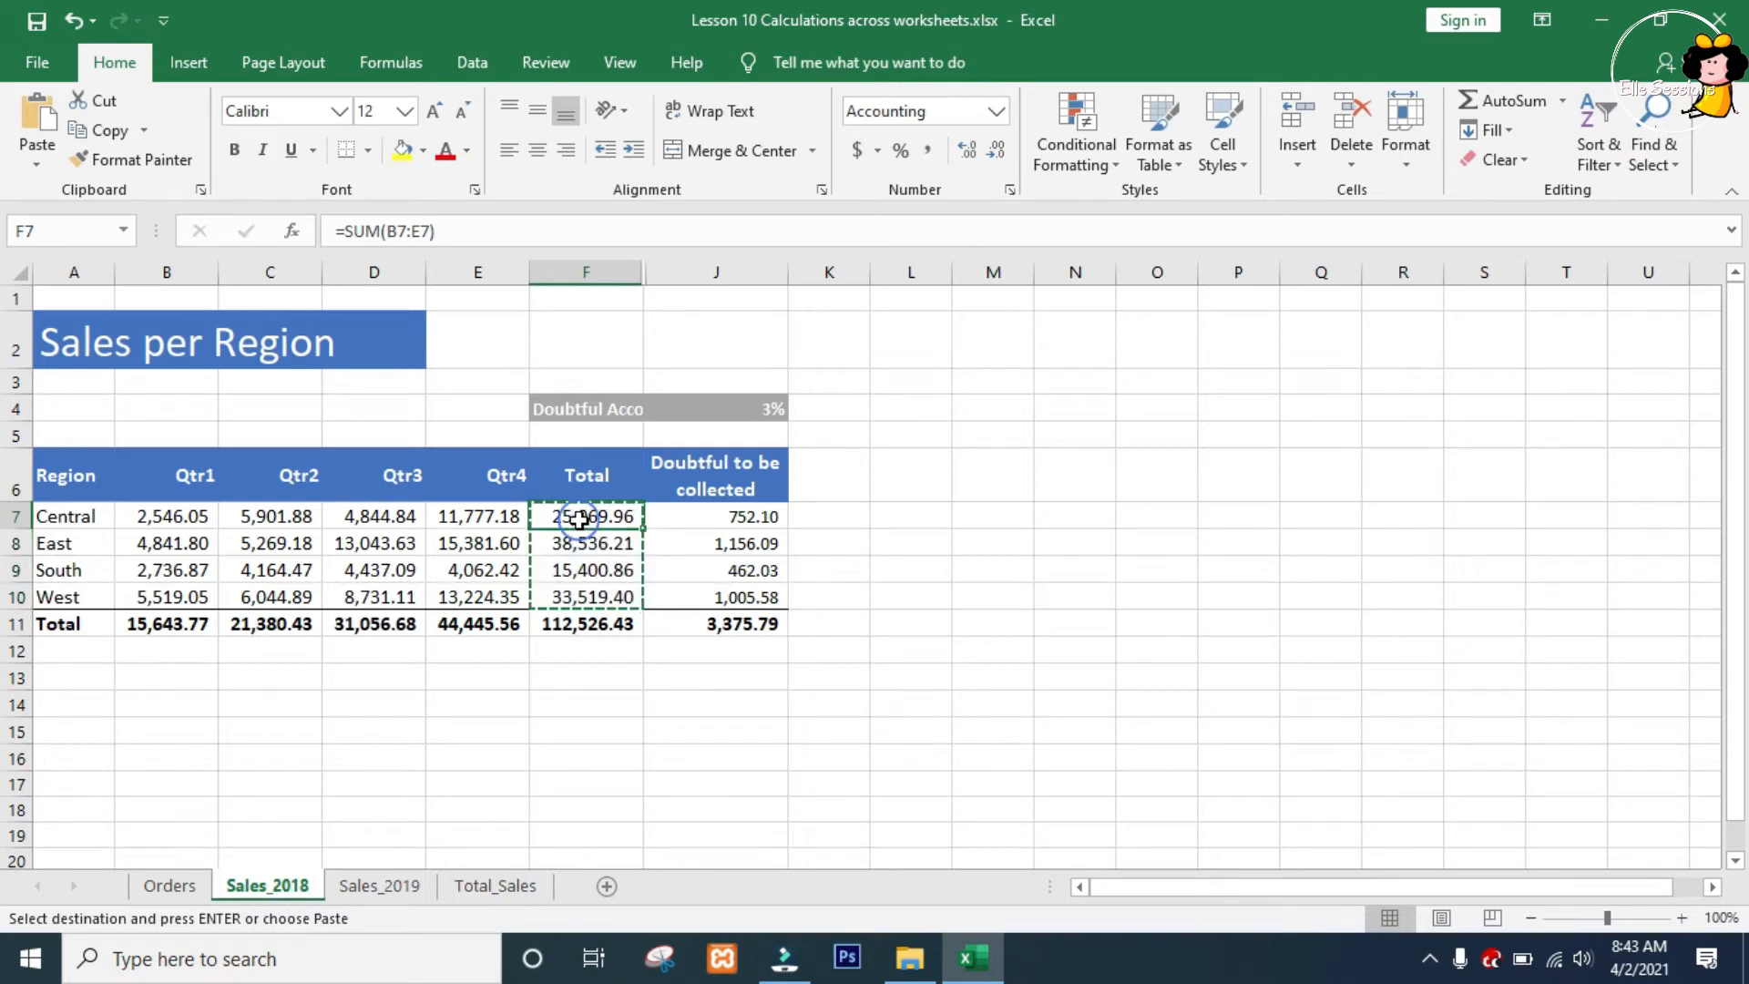
double_click(581, 518)
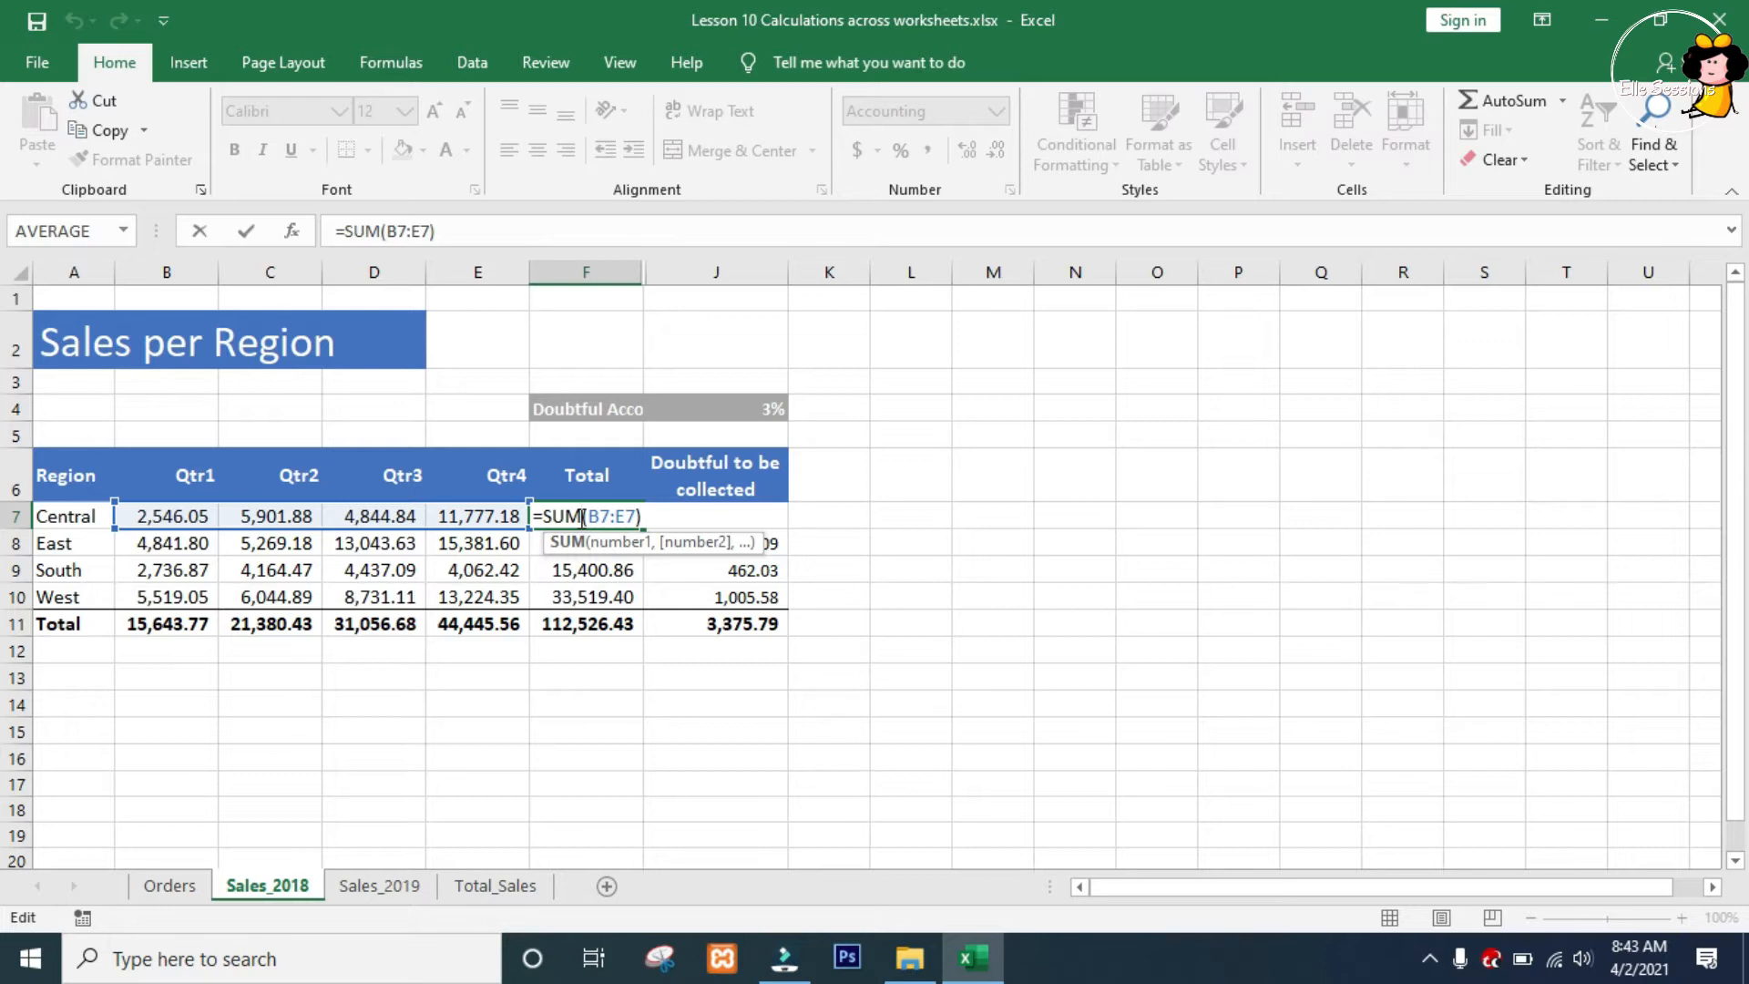
key(Escape)
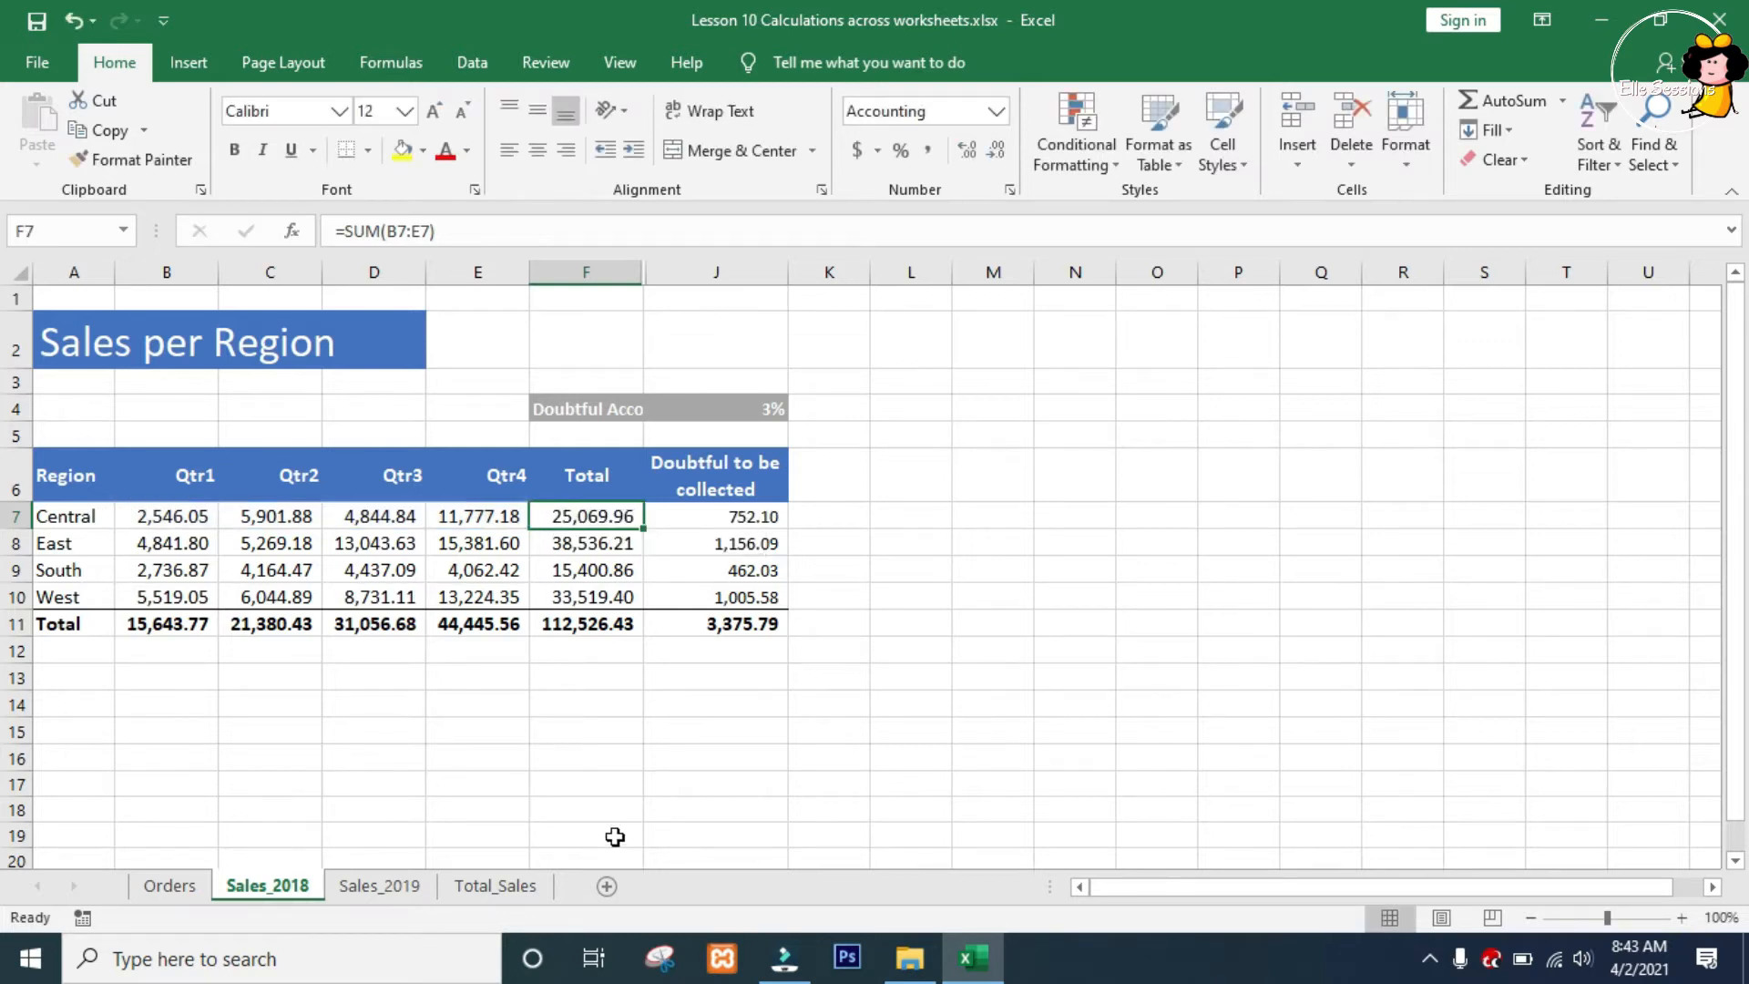
click(495, 886)
key(ctrl+v)
click(250, 497)
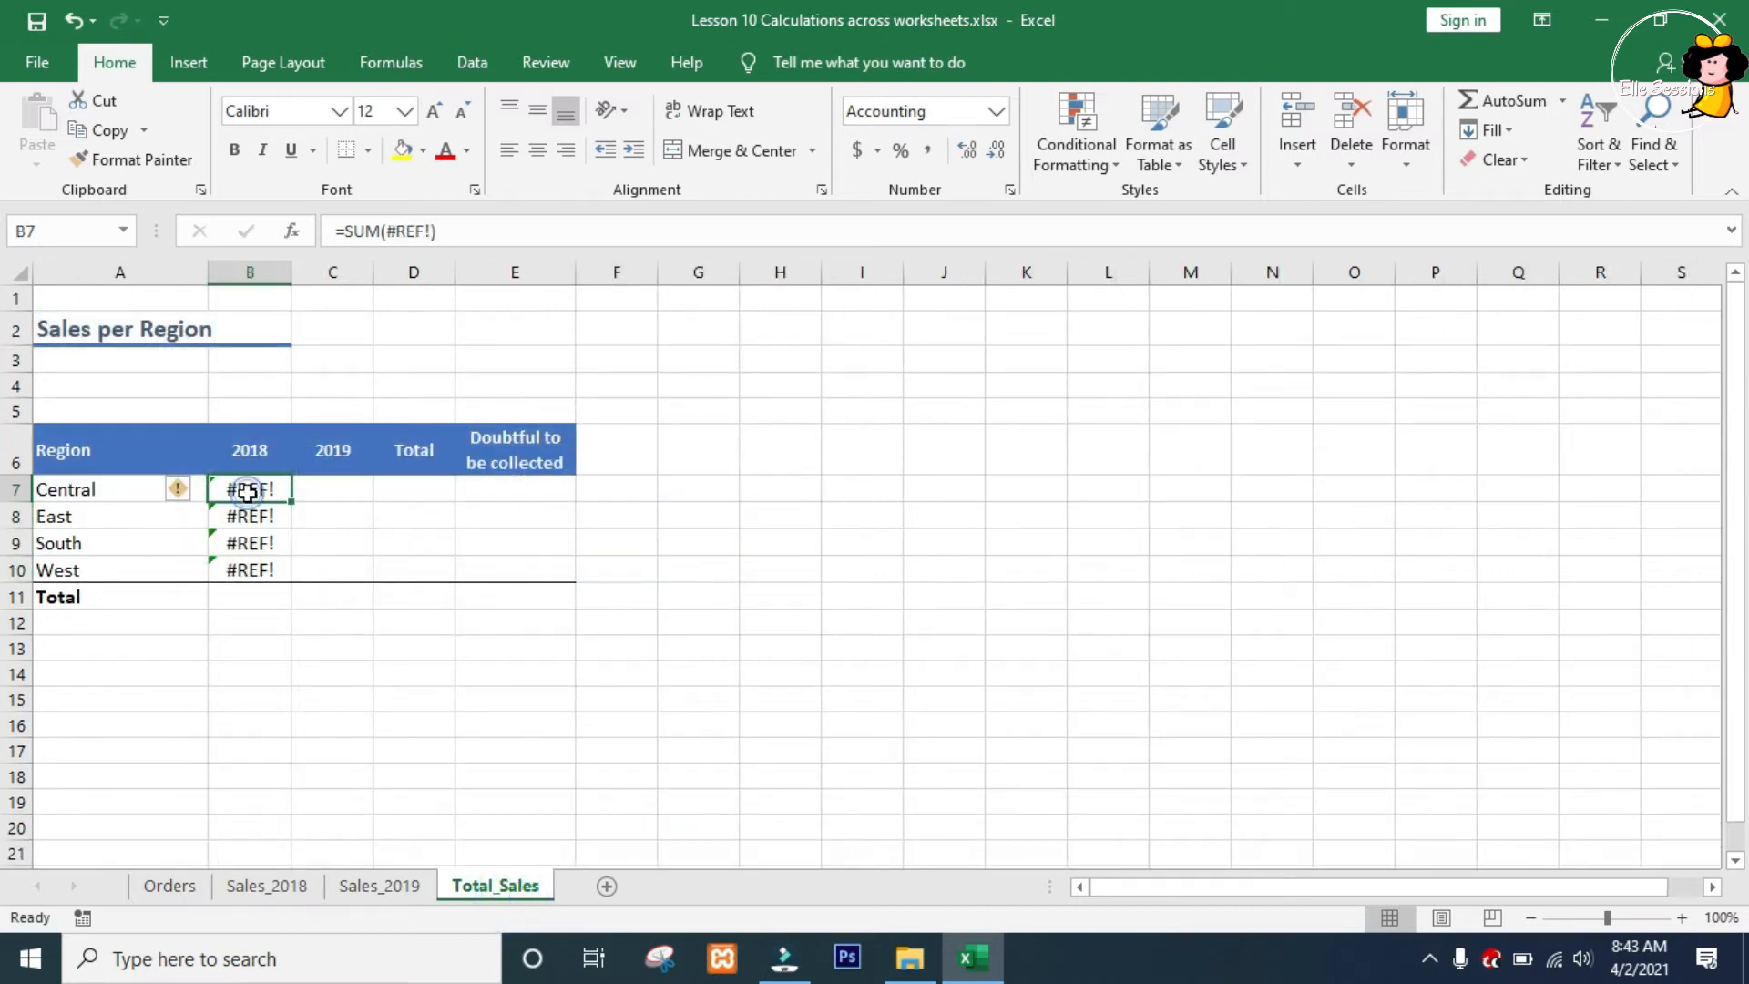
double_click(249, 493)
key(Escape)
Enter the sample value 500 in cell E2 of the Total_Sales sheet
click(518, 326)
text(500)
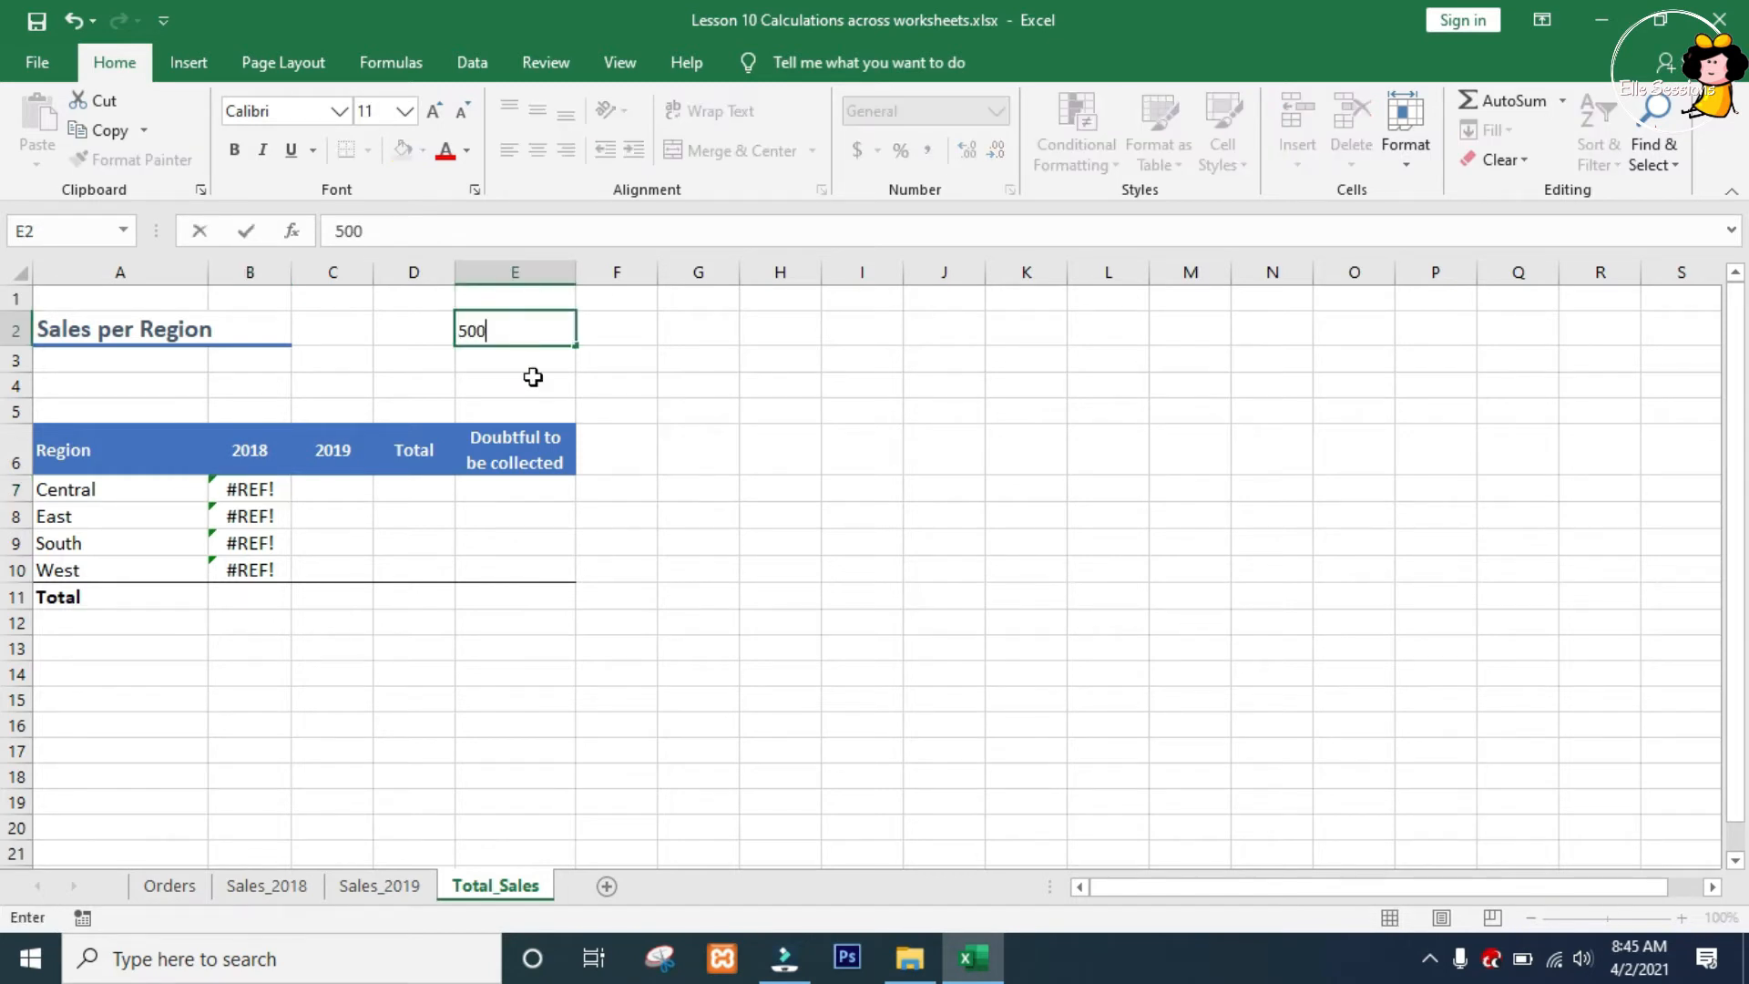
key(Return)
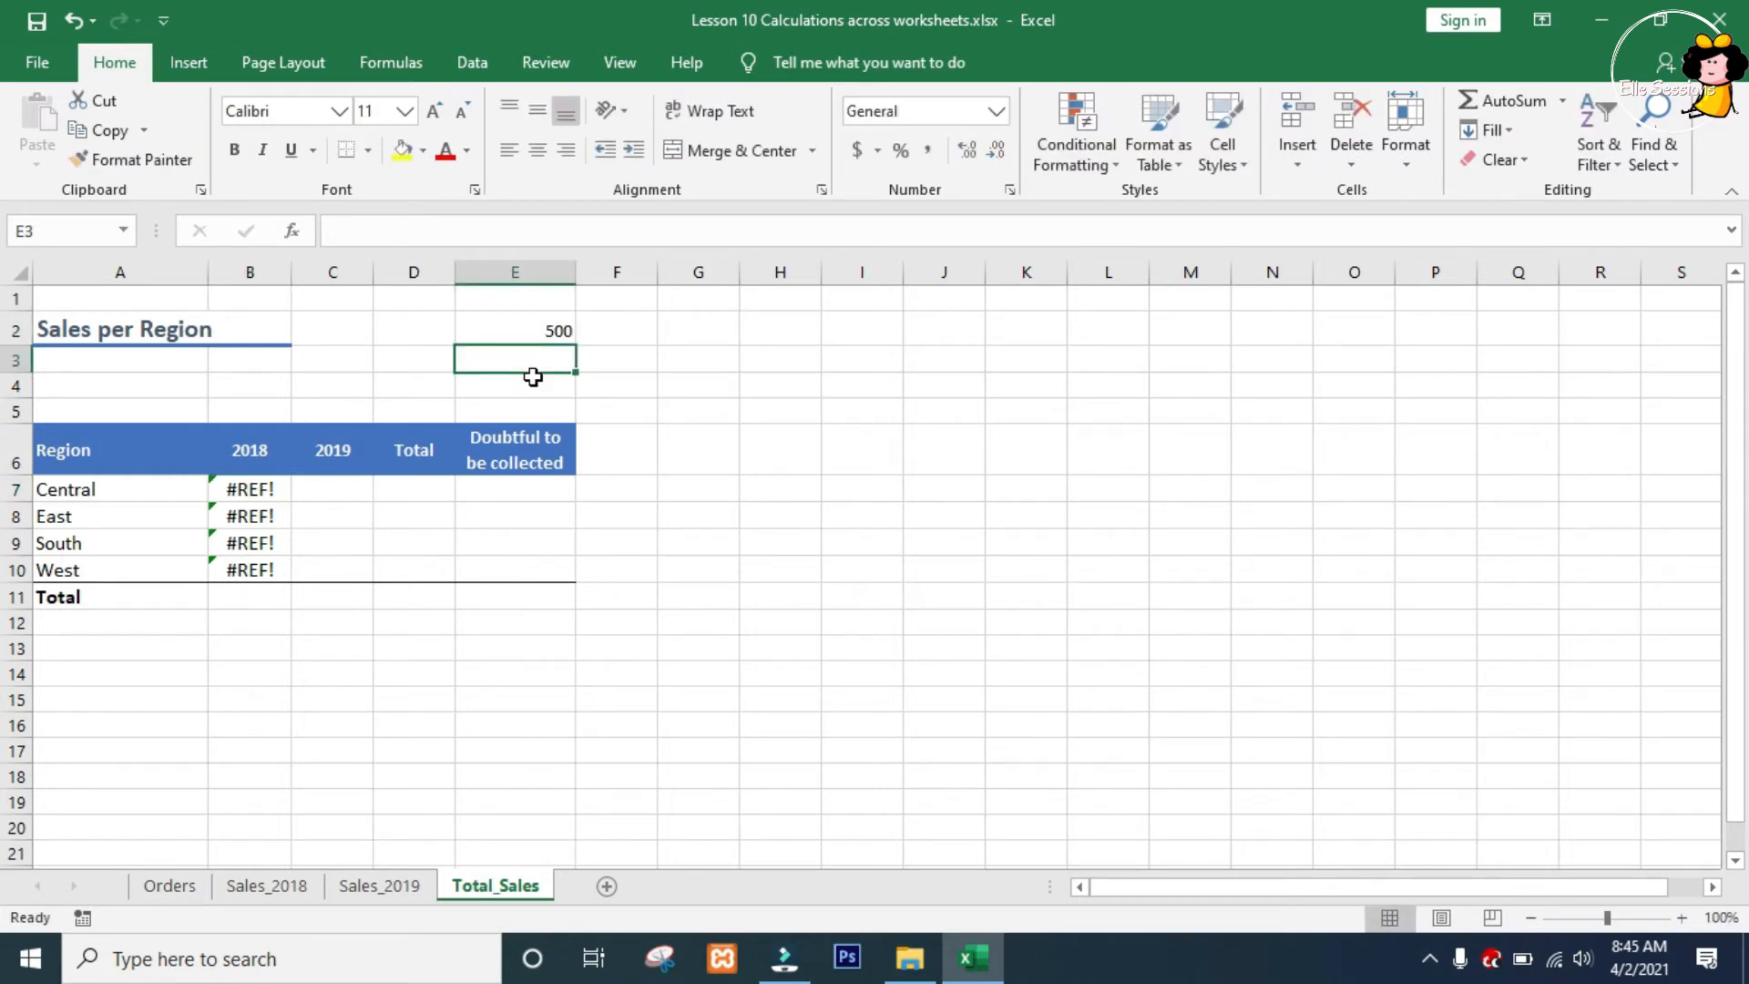
click(551, 332)
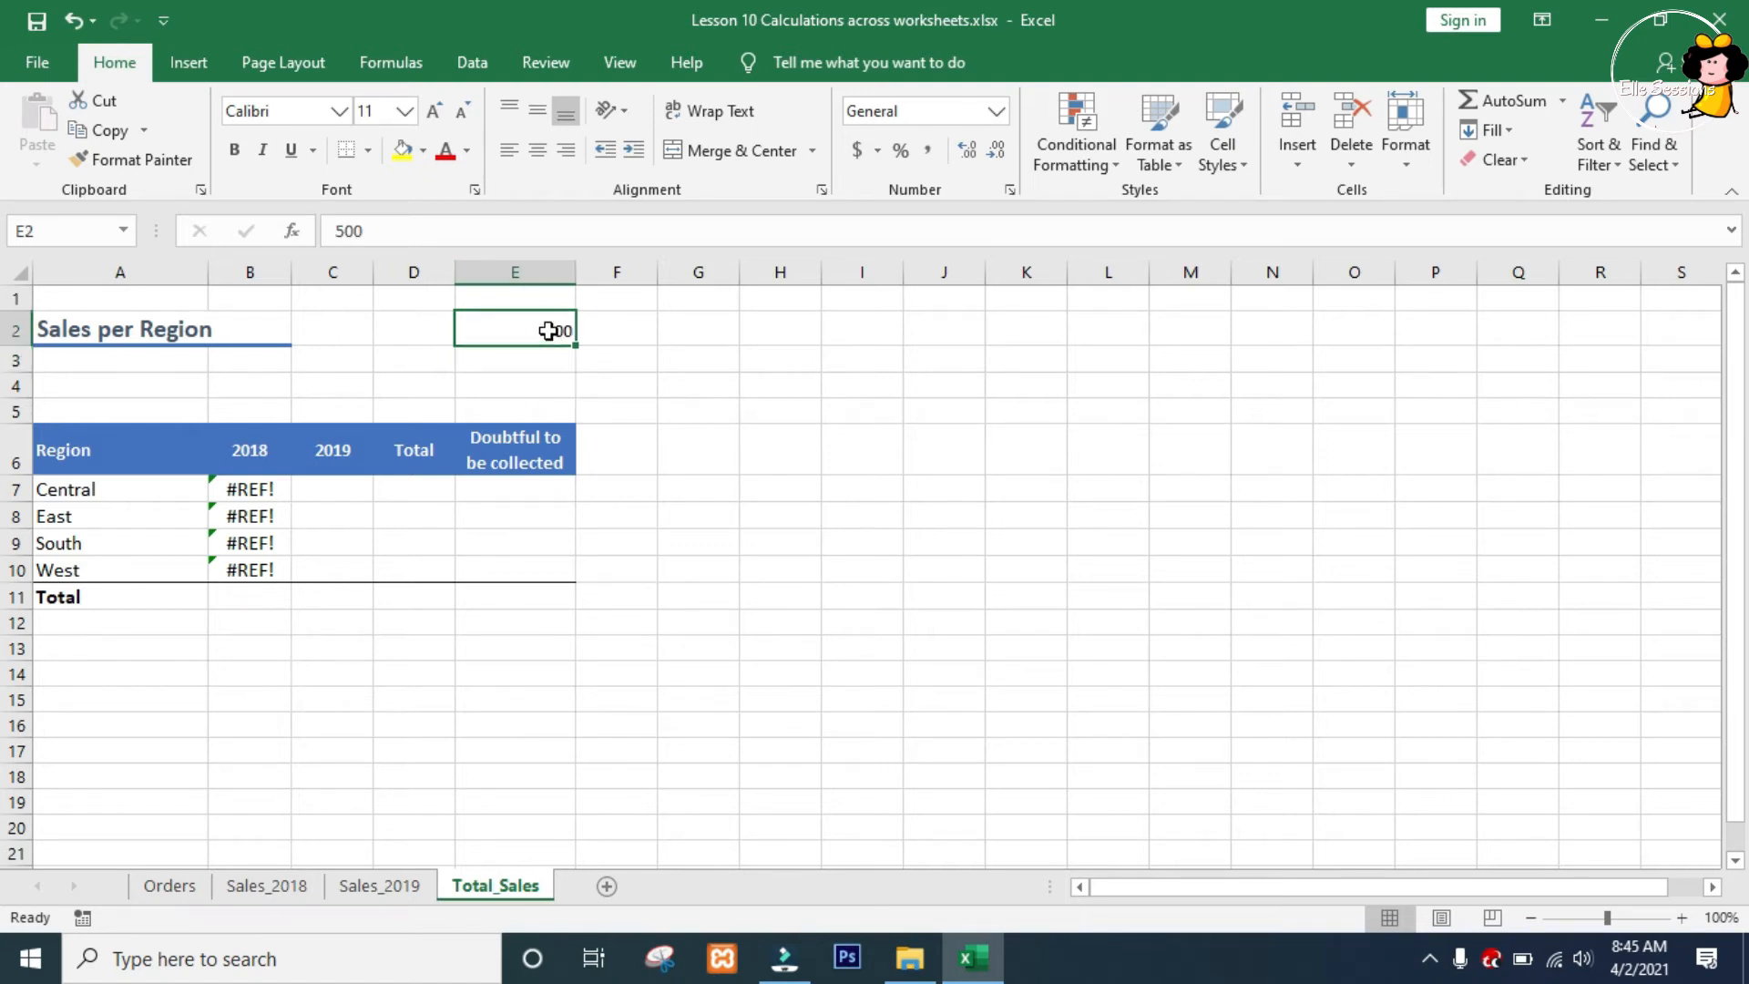
Replace the Central 2018 formula in B7 with the same-sheet reference =E2
click(255, 489)
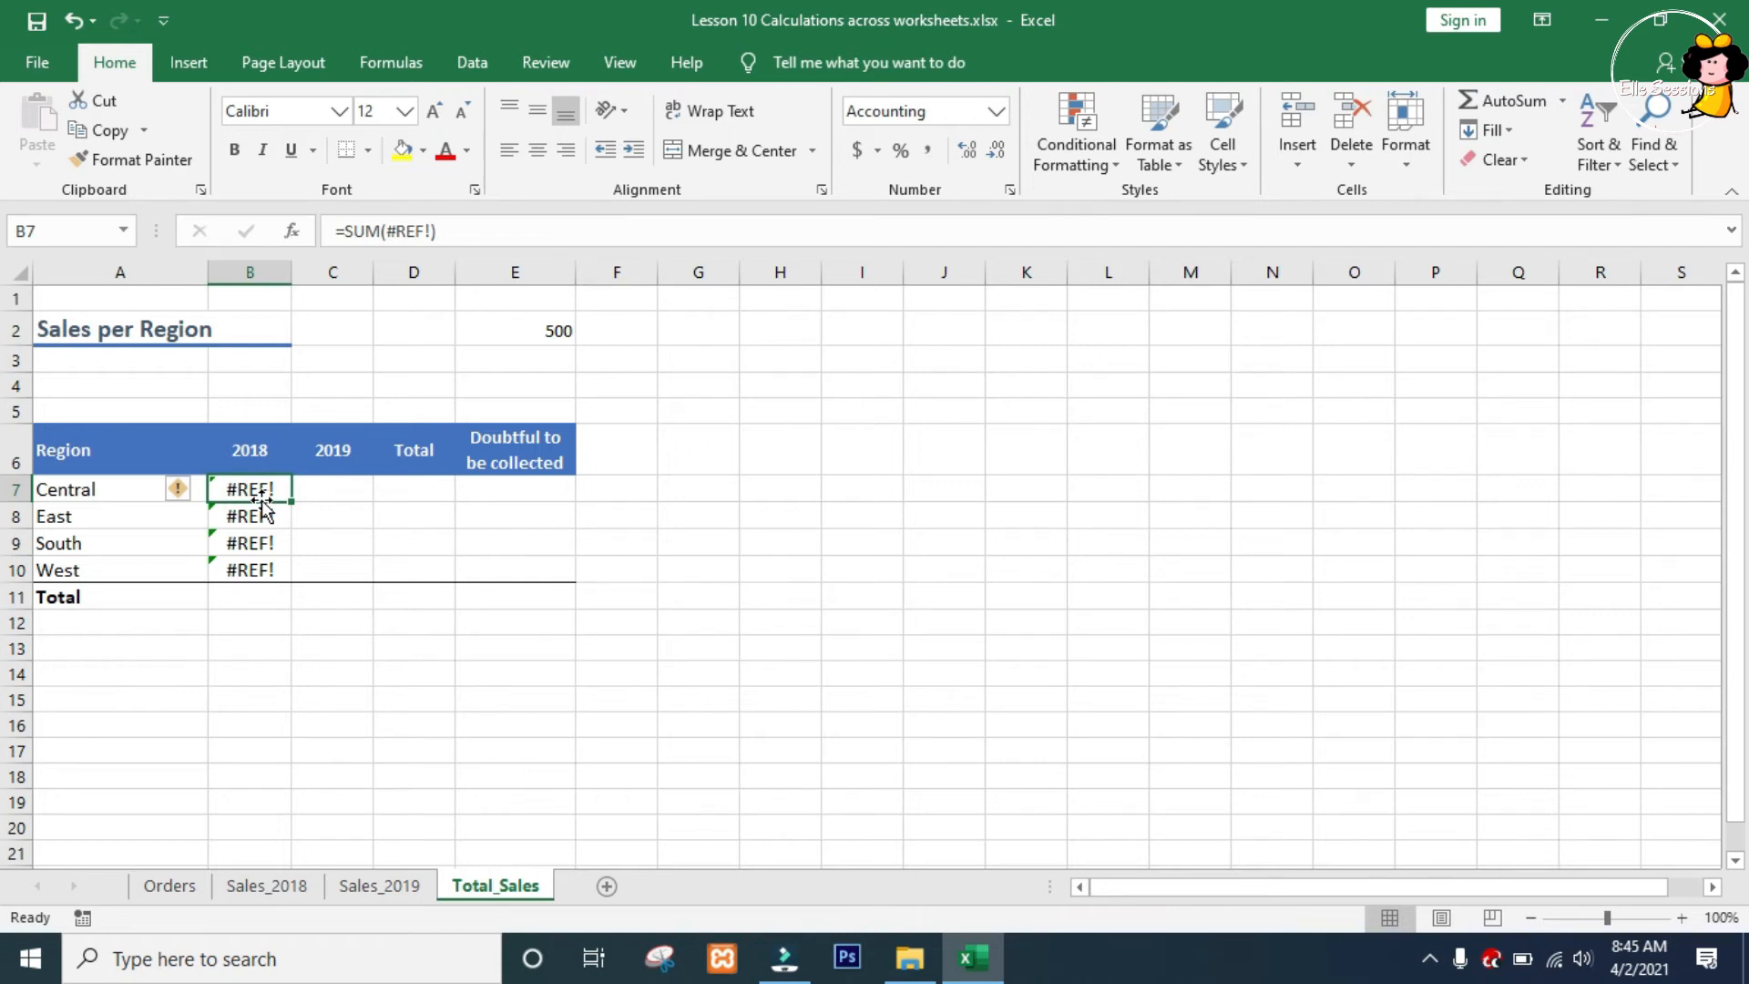
text(=)
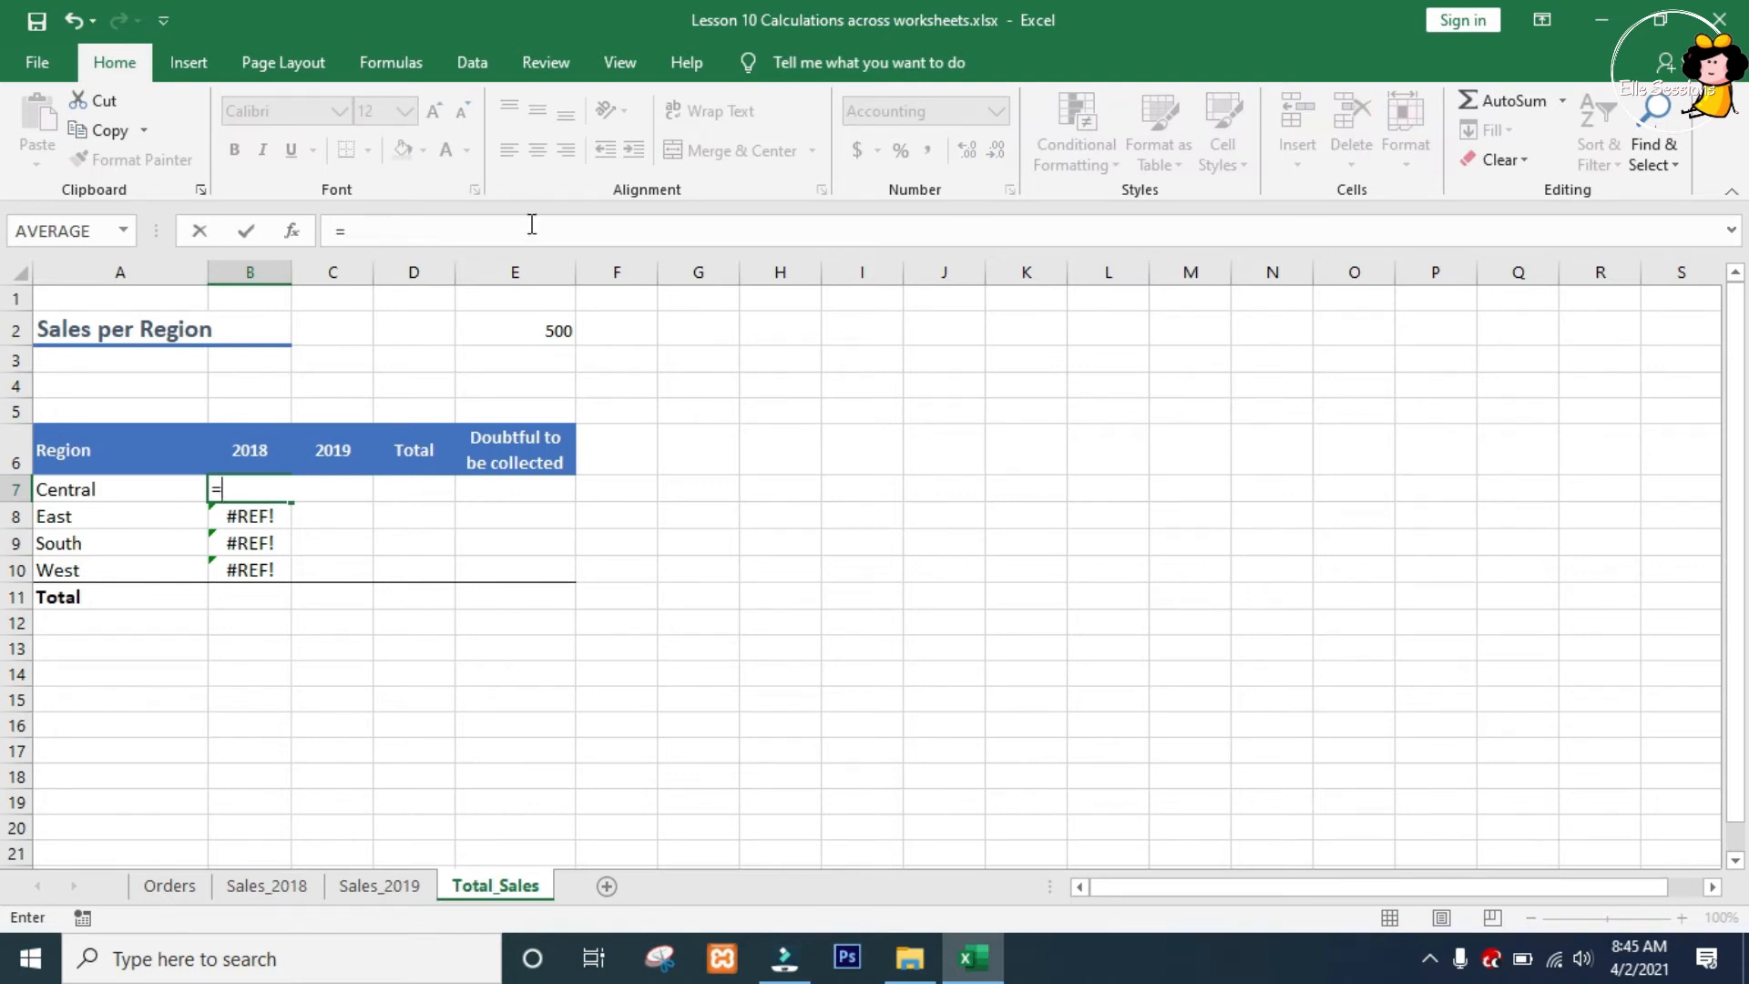
click(551, 329)
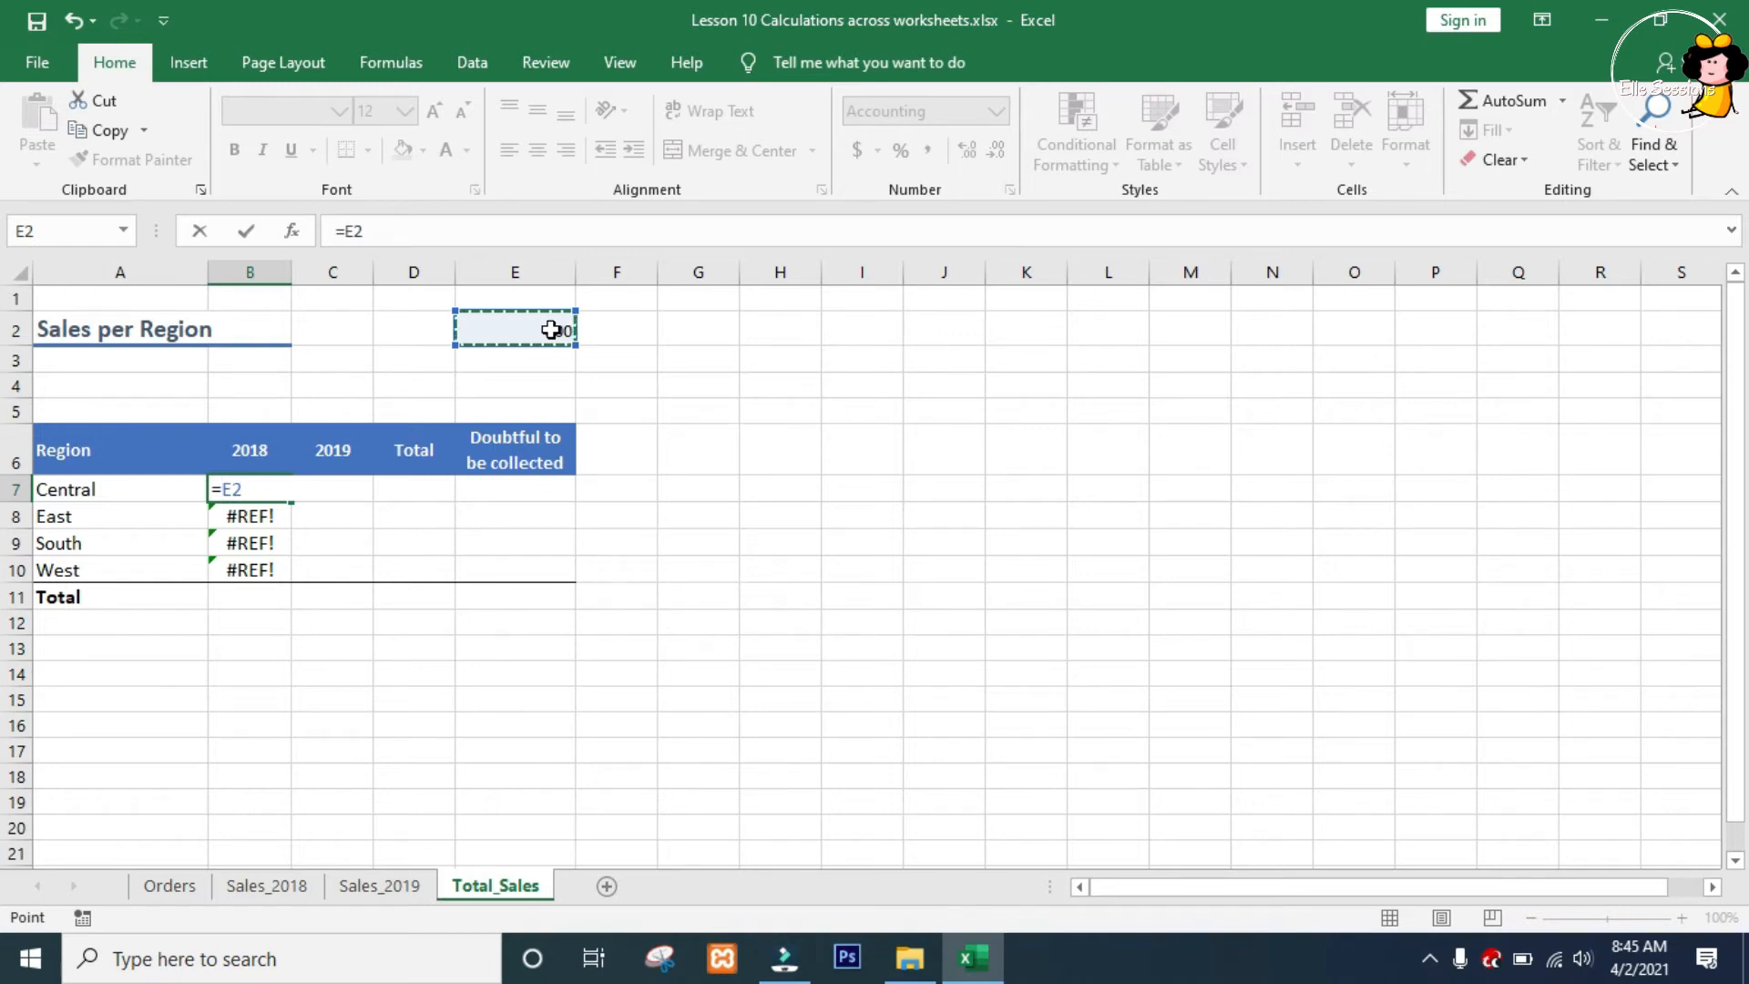
key(Return)
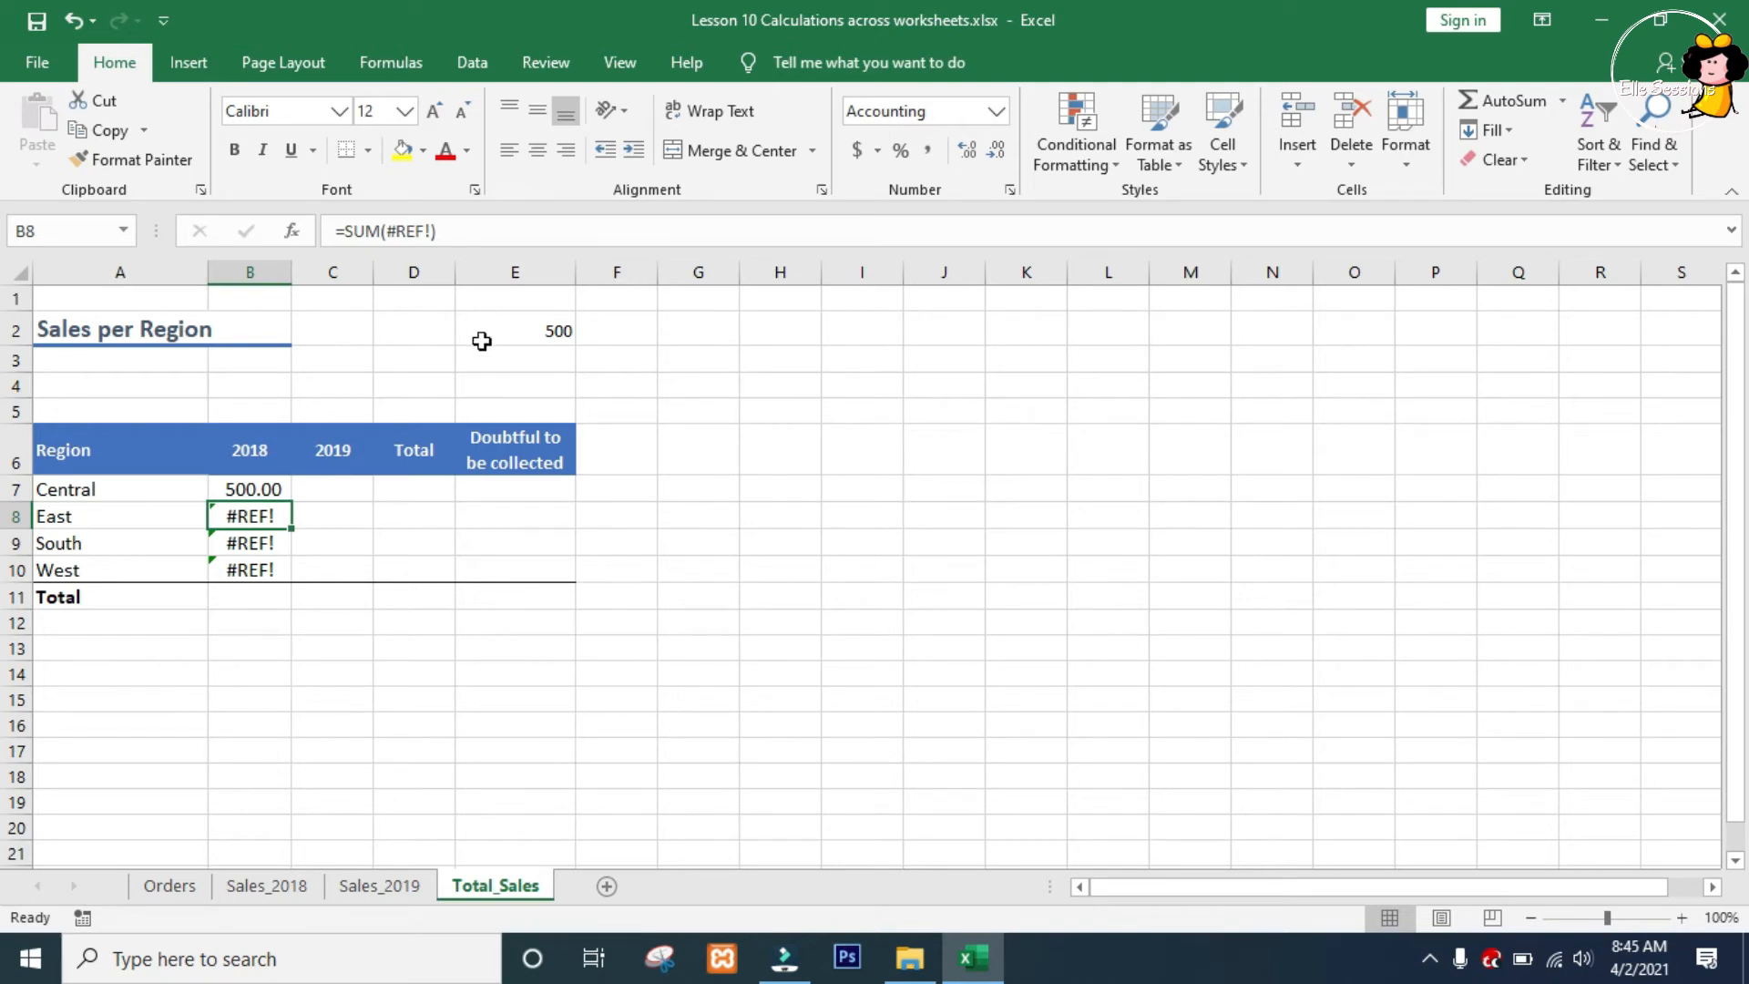
Change the sample value in E2 to 600 to test the reference, and clear the cell
click(519, 321)
text(600)
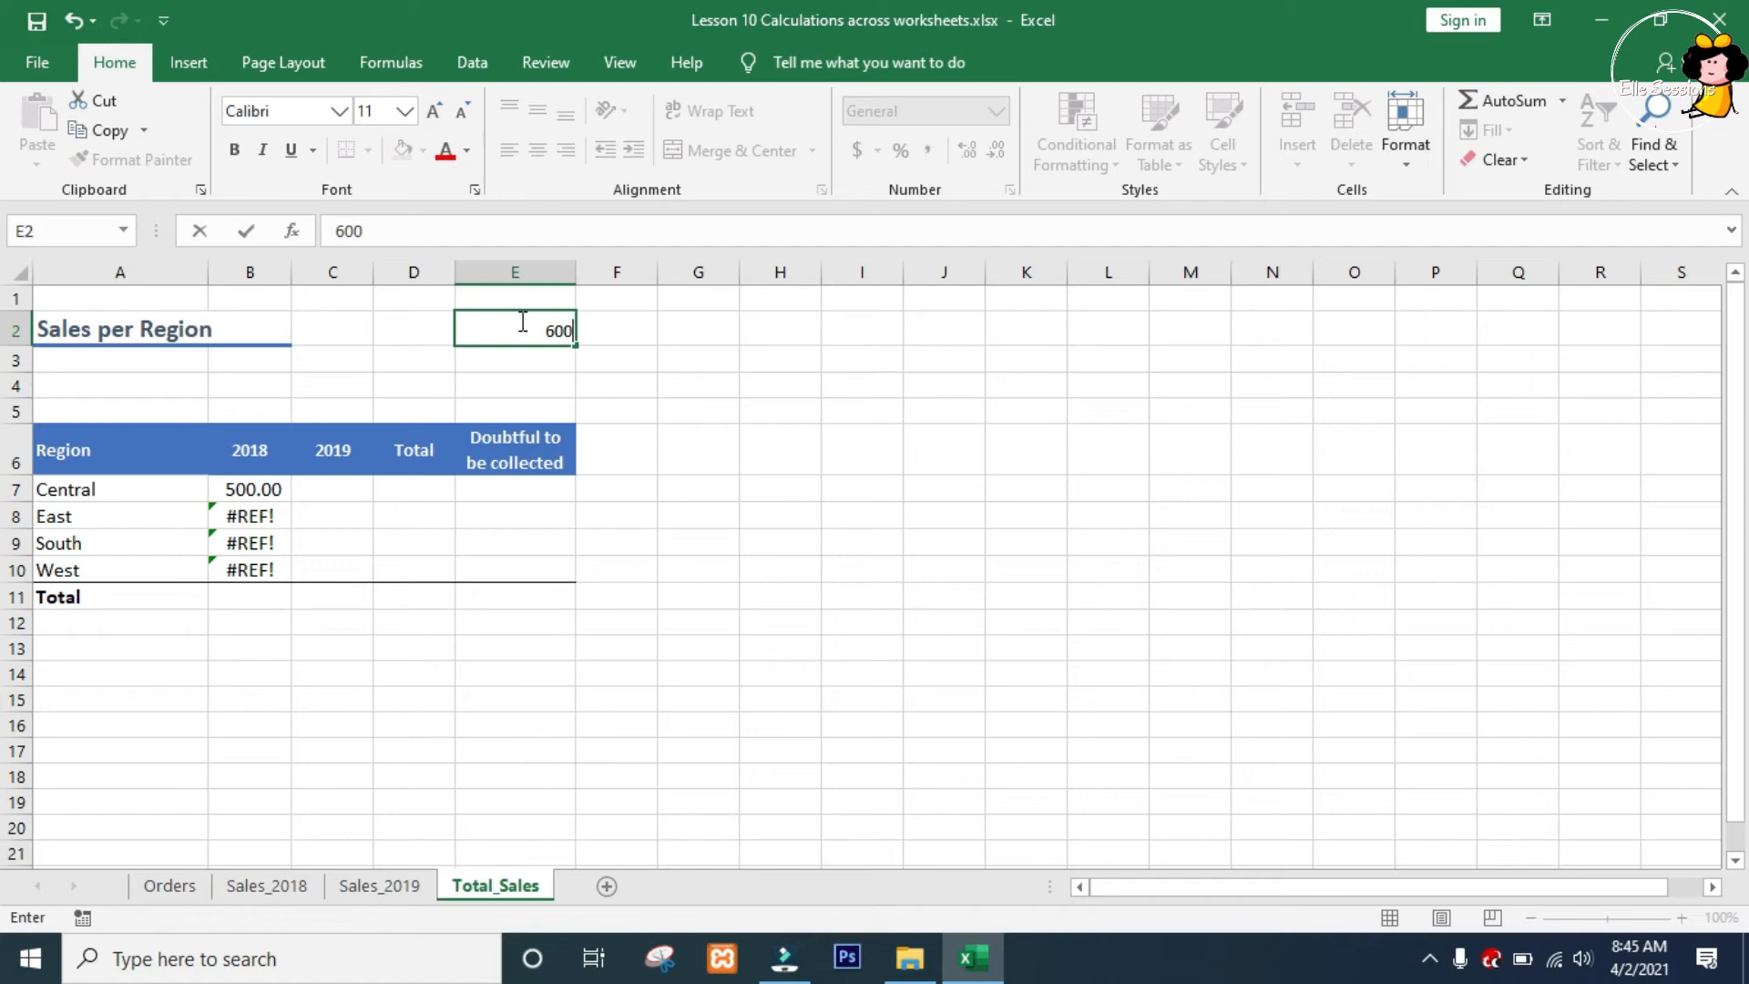
key(Return)
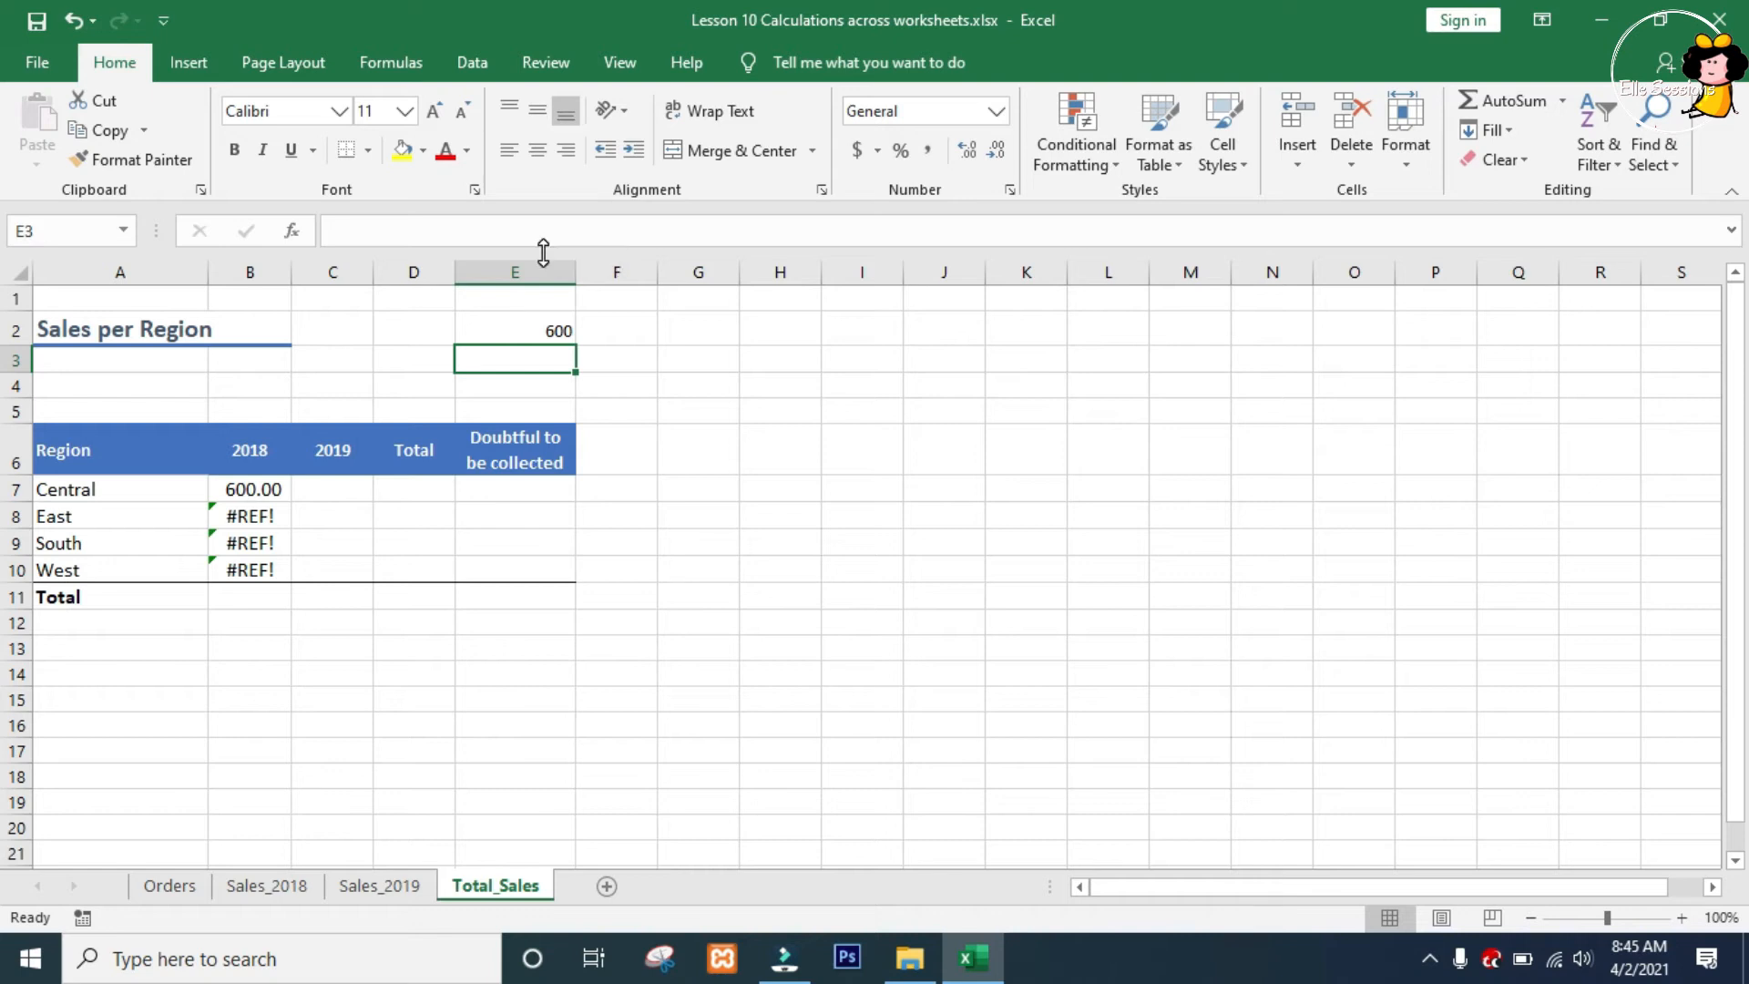
click(538, 318)
key(Delete)
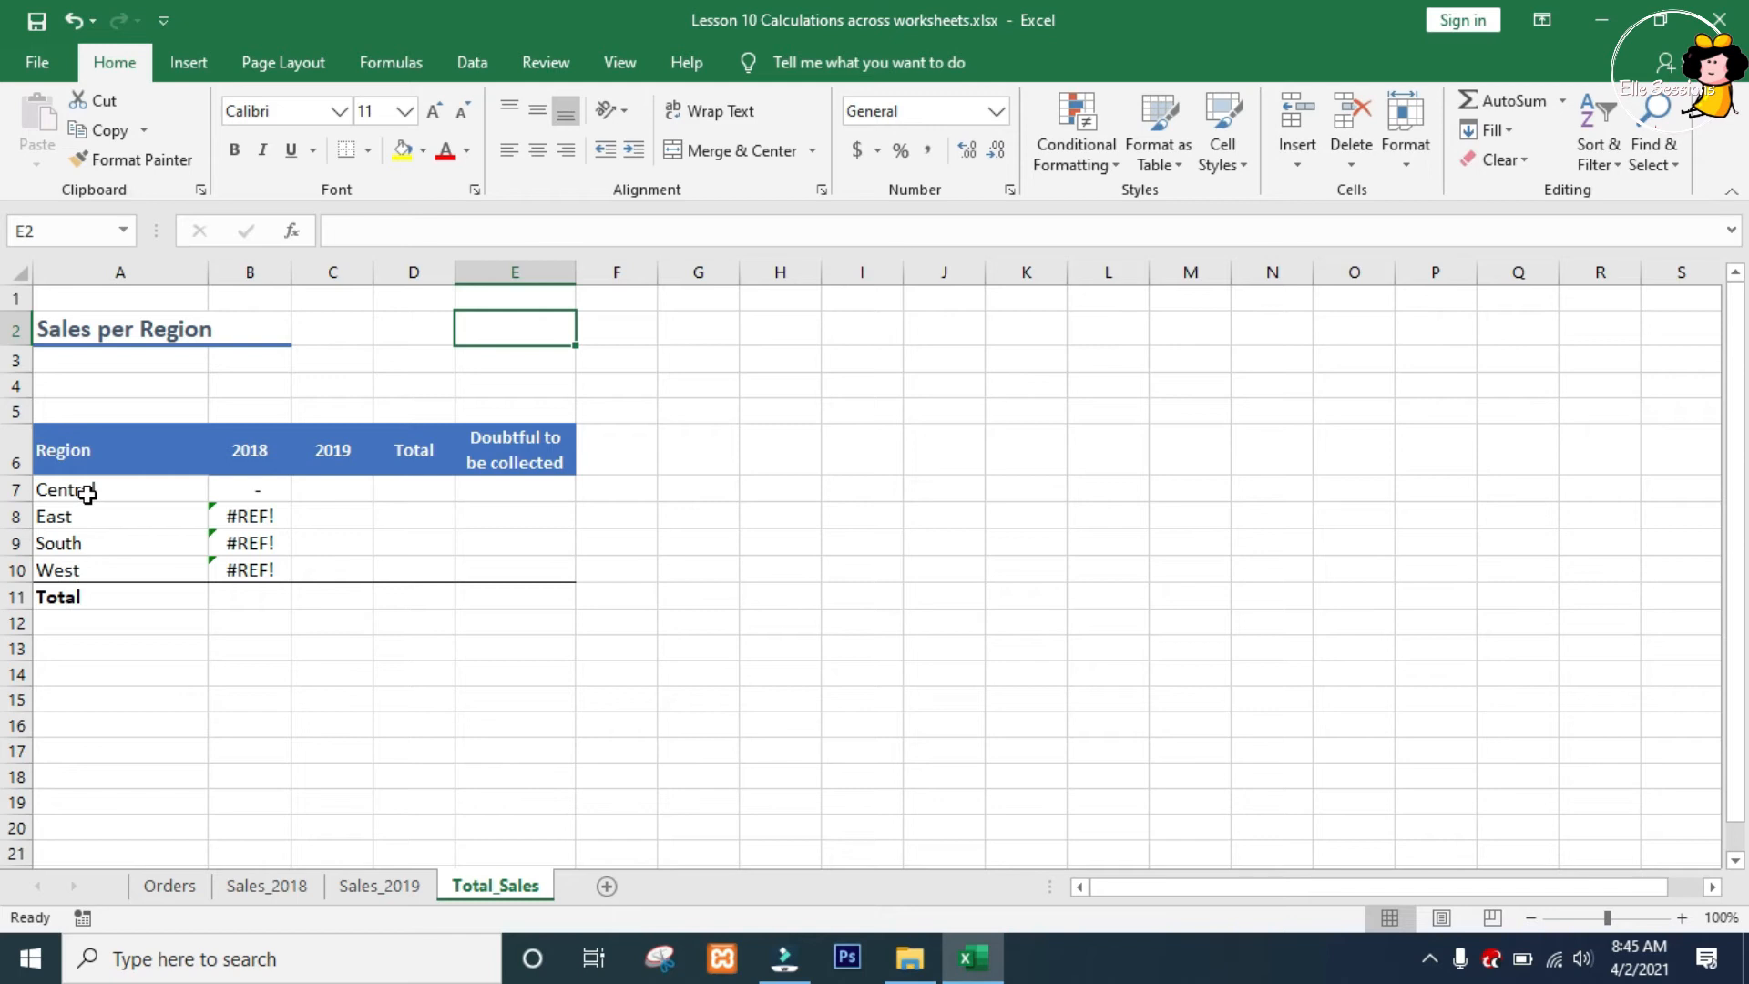
Link Central's 2018 cell B7 to the total with =Sales_2018!F7 and autofit the width of column B
click(251, 492)
click(253, 493)
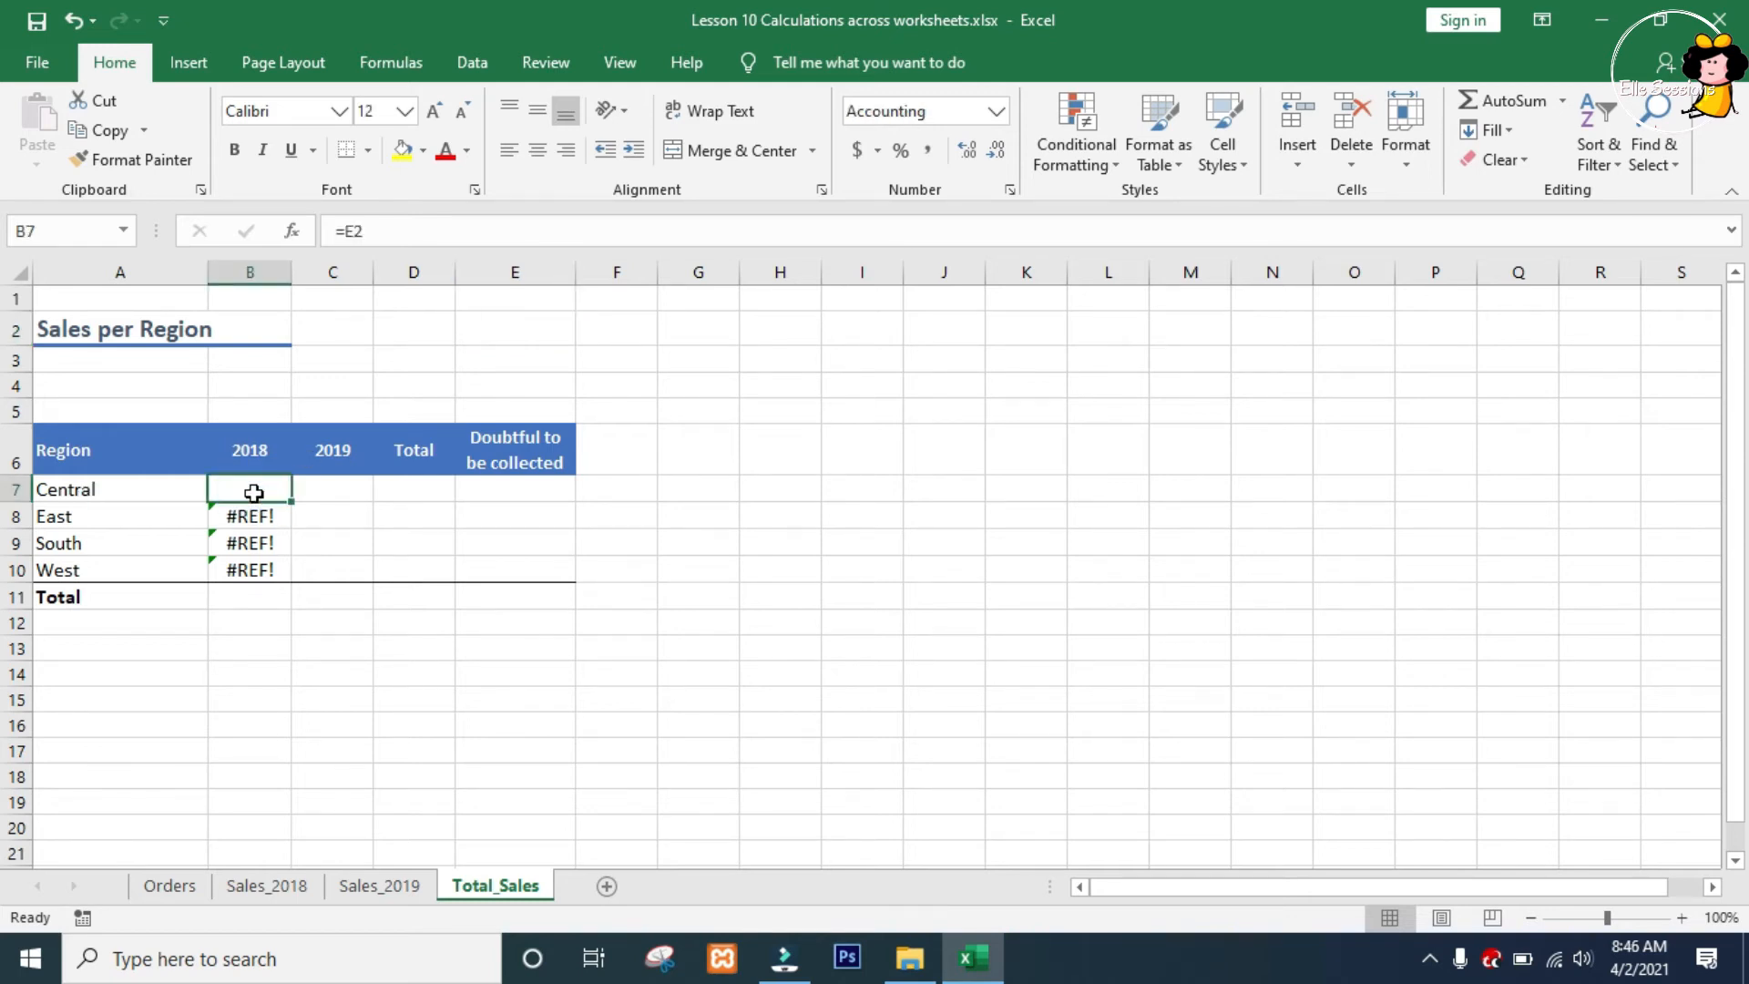
text(=)
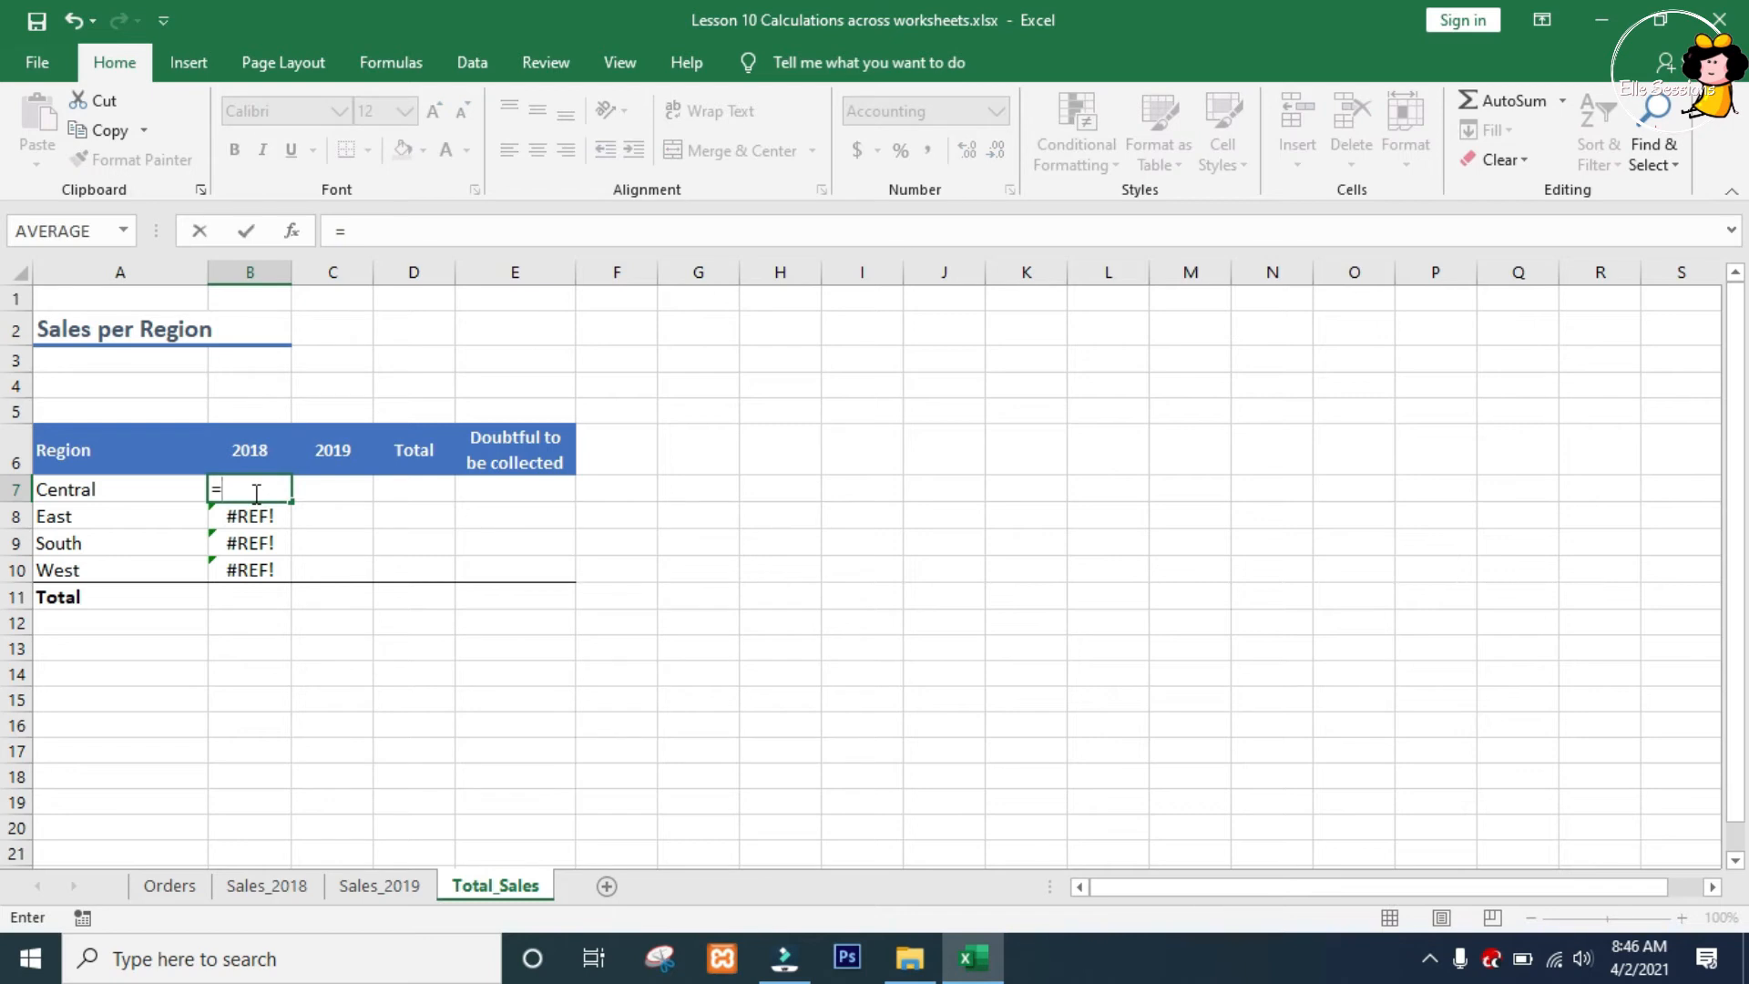
click(289, 897)
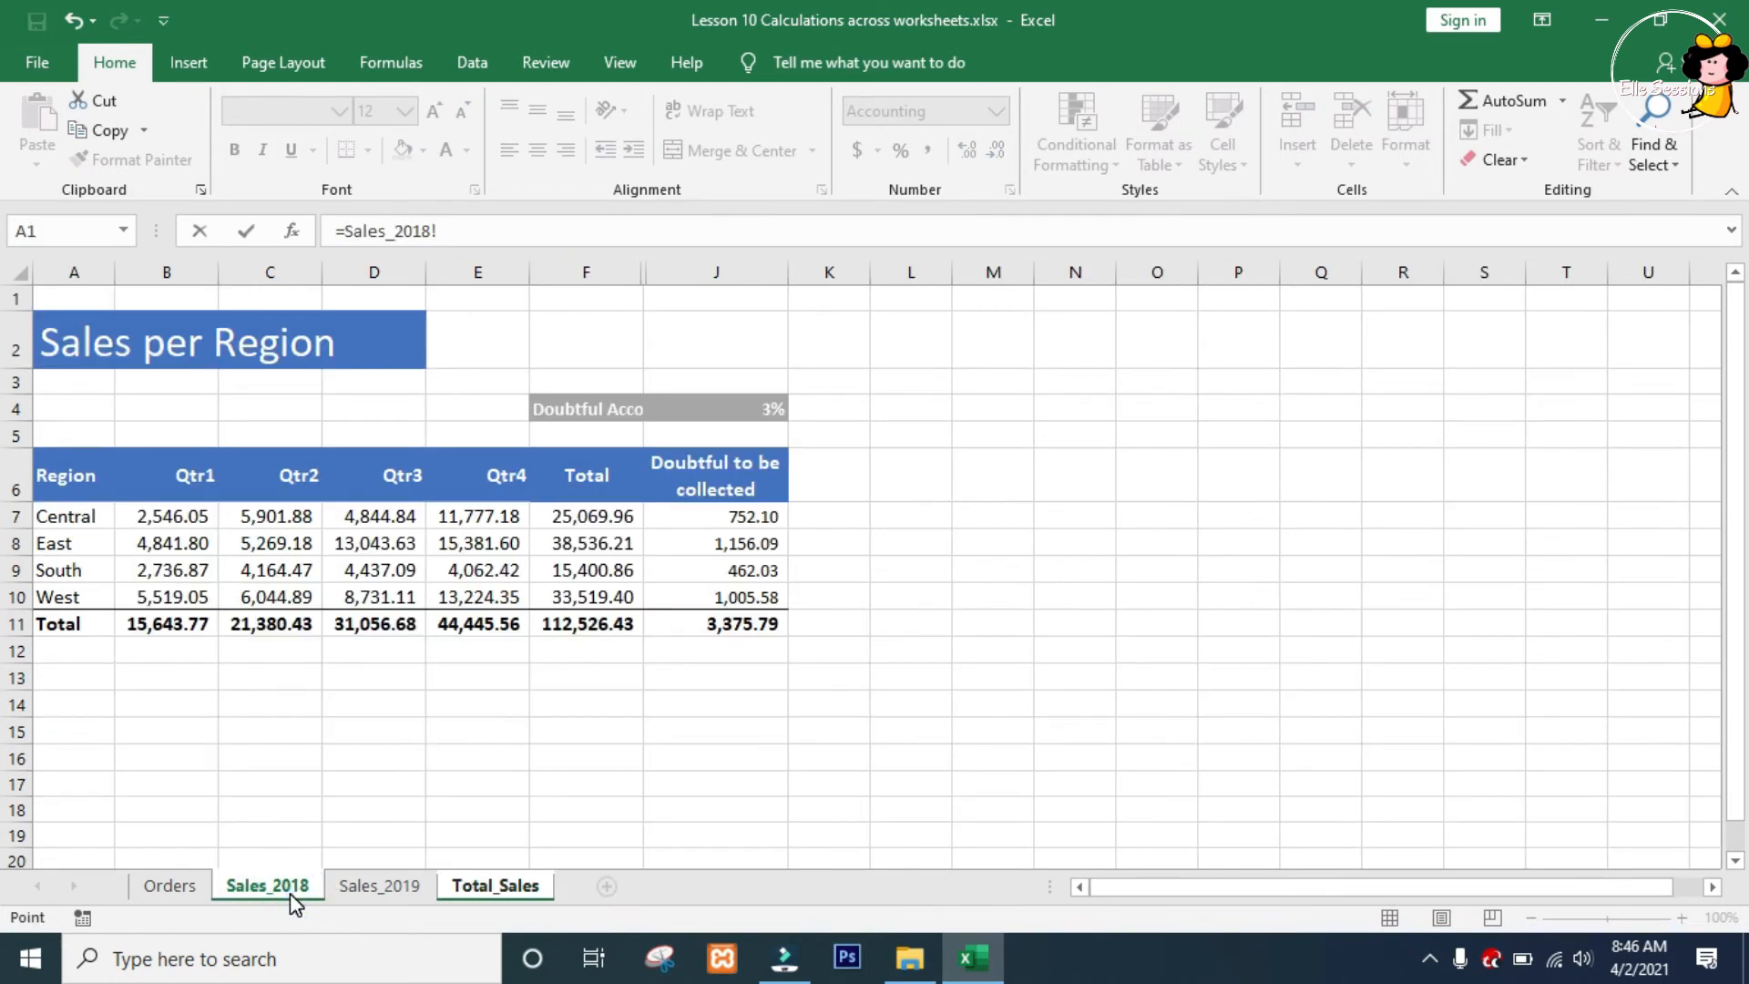
click(592, 516)
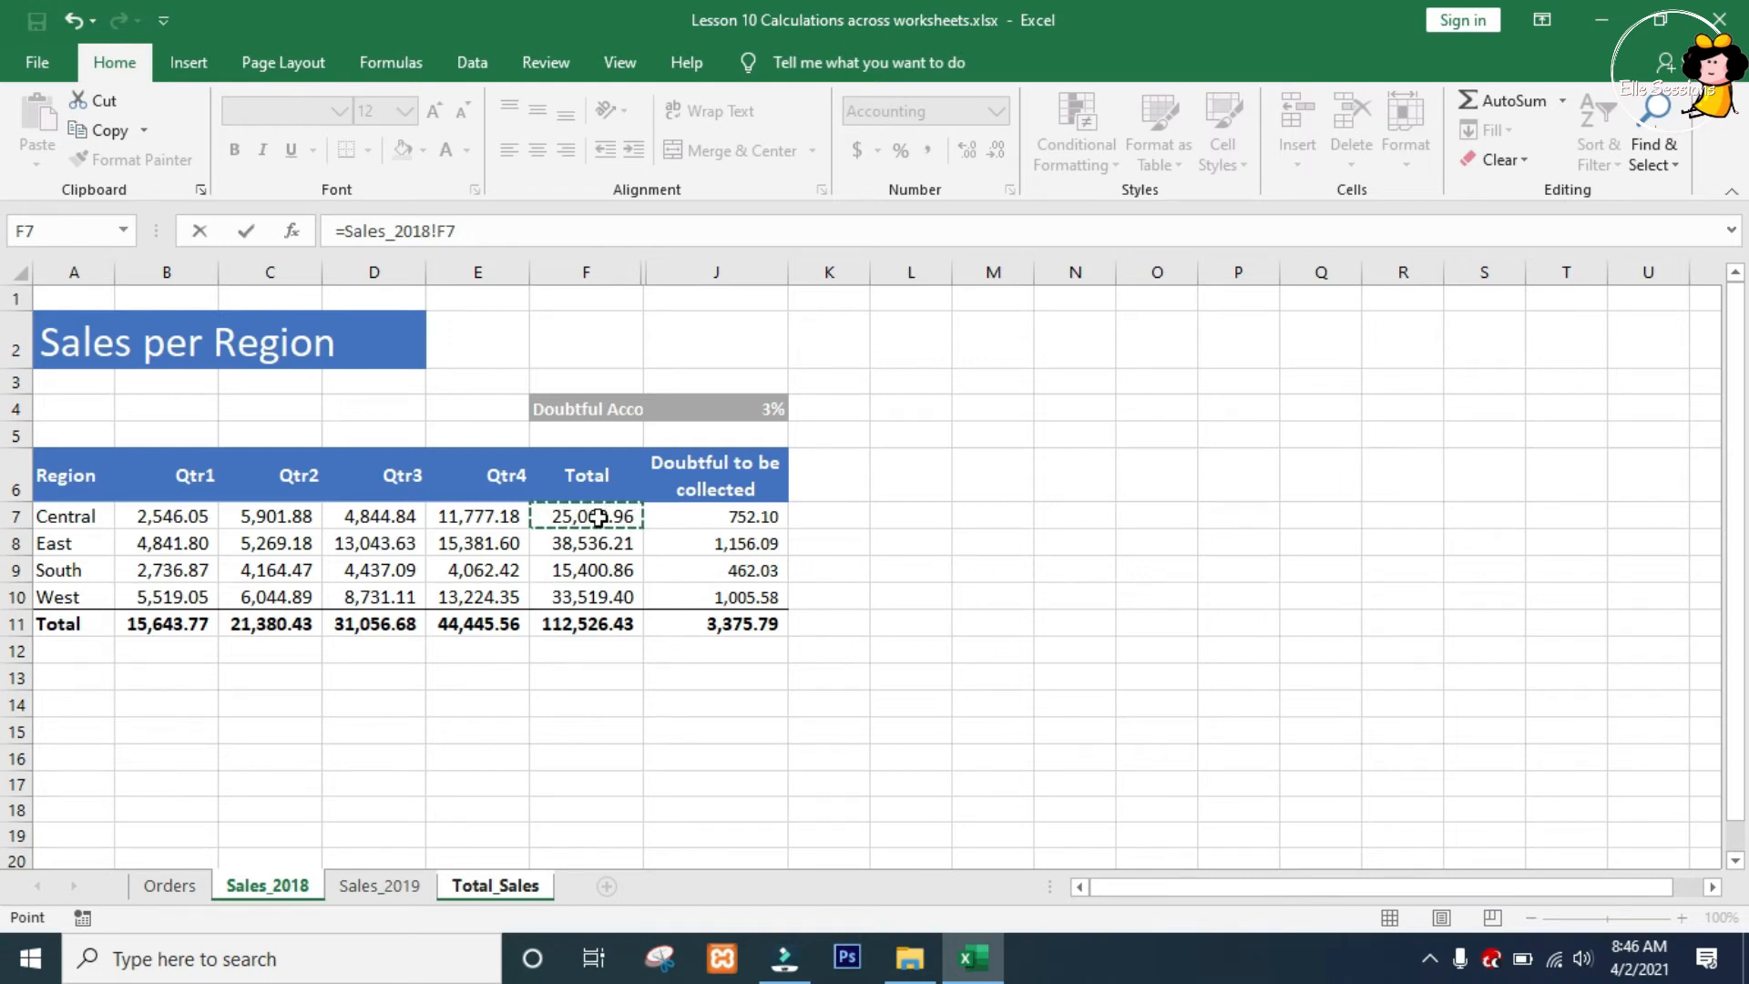
key(Return)
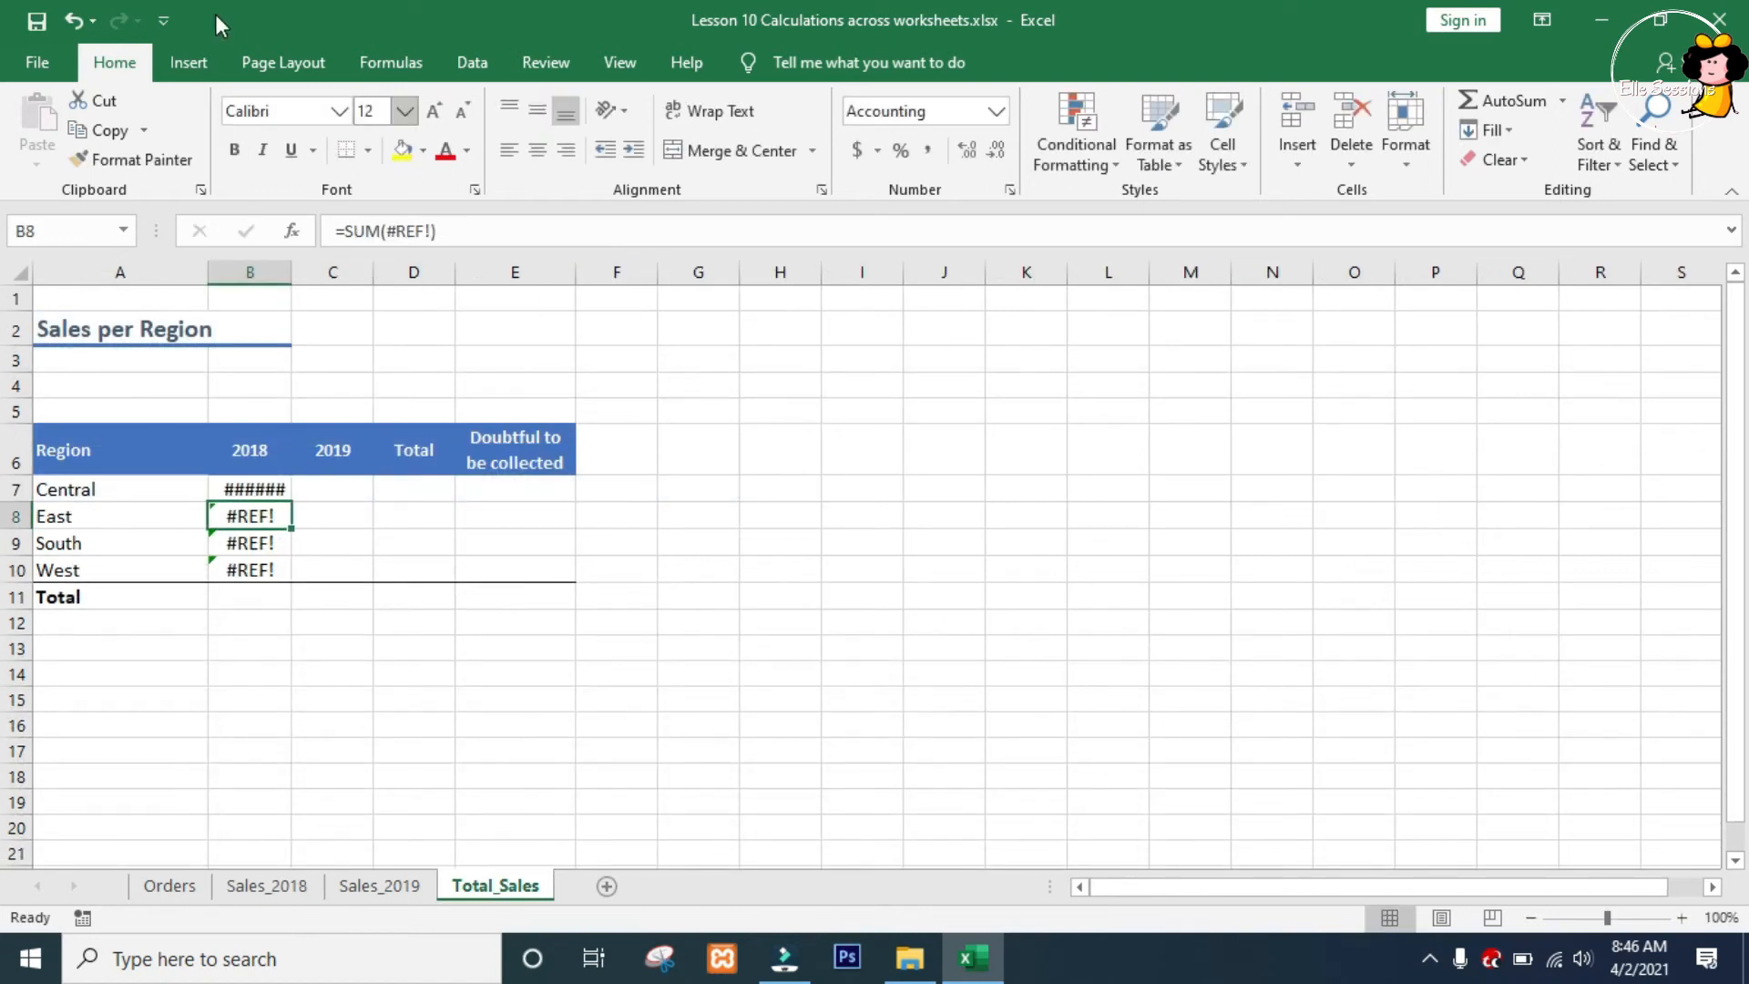
double_click(291, 271)
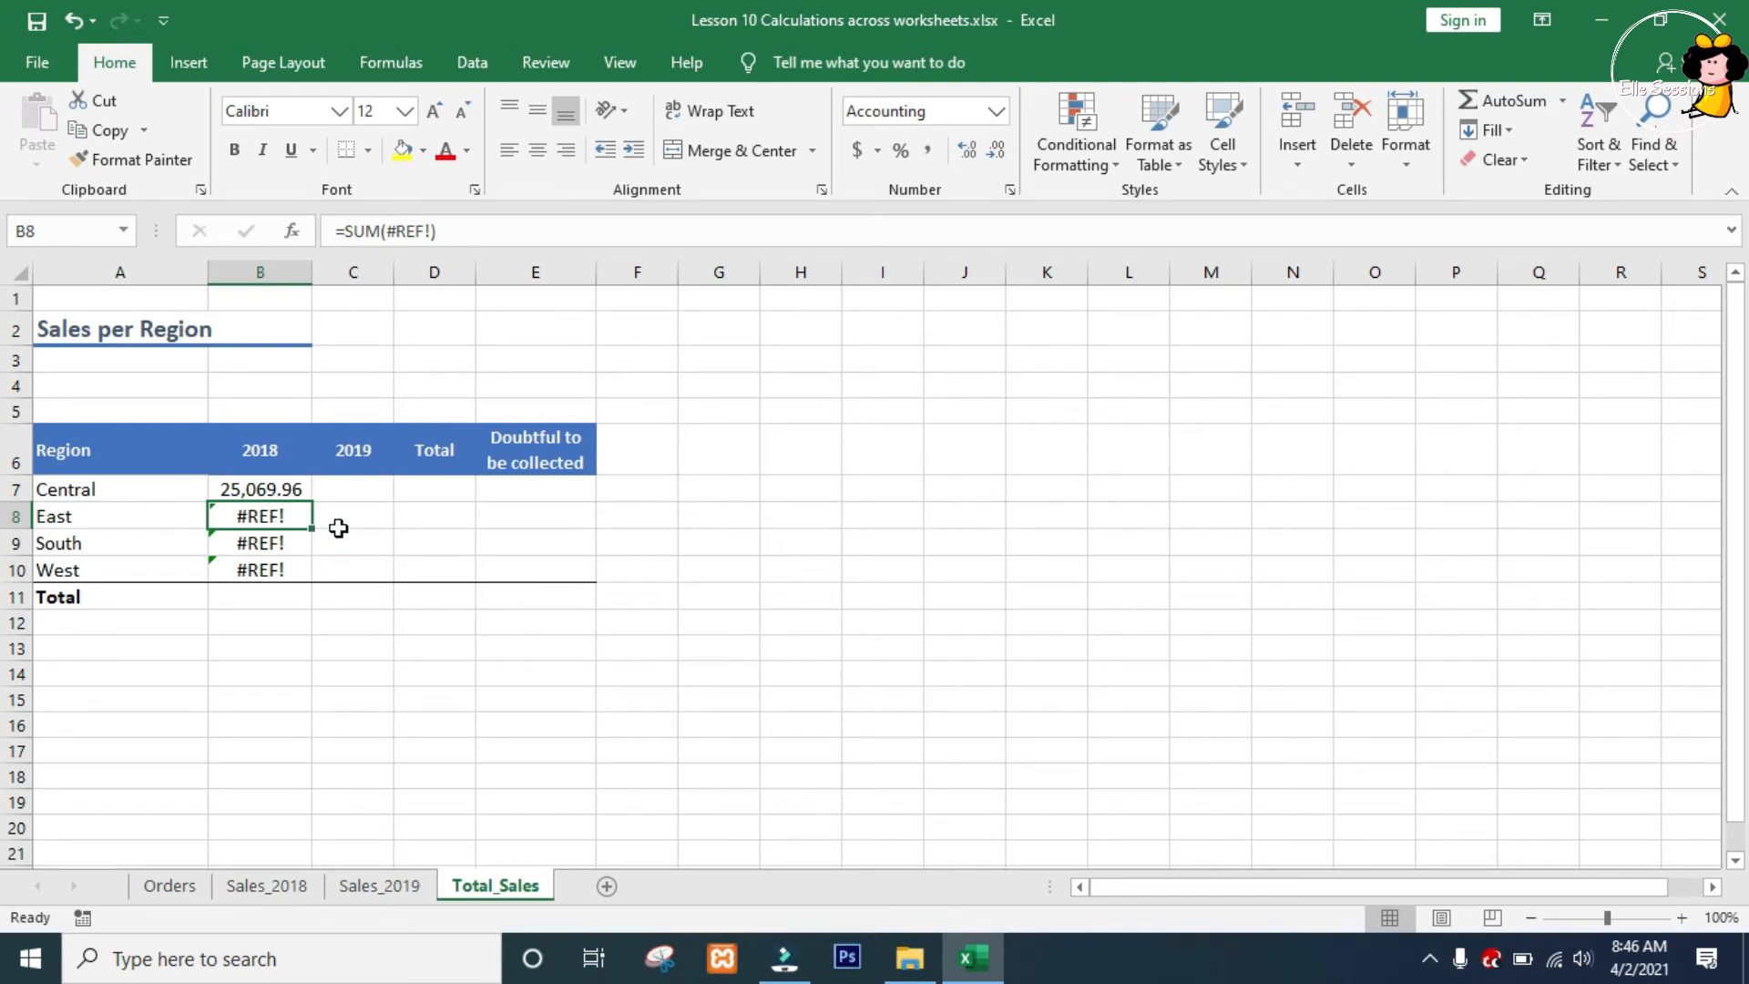
Link Central's 2019 cell C7 to the 2019 total with =Sales_2019!F7
click(356, 494)
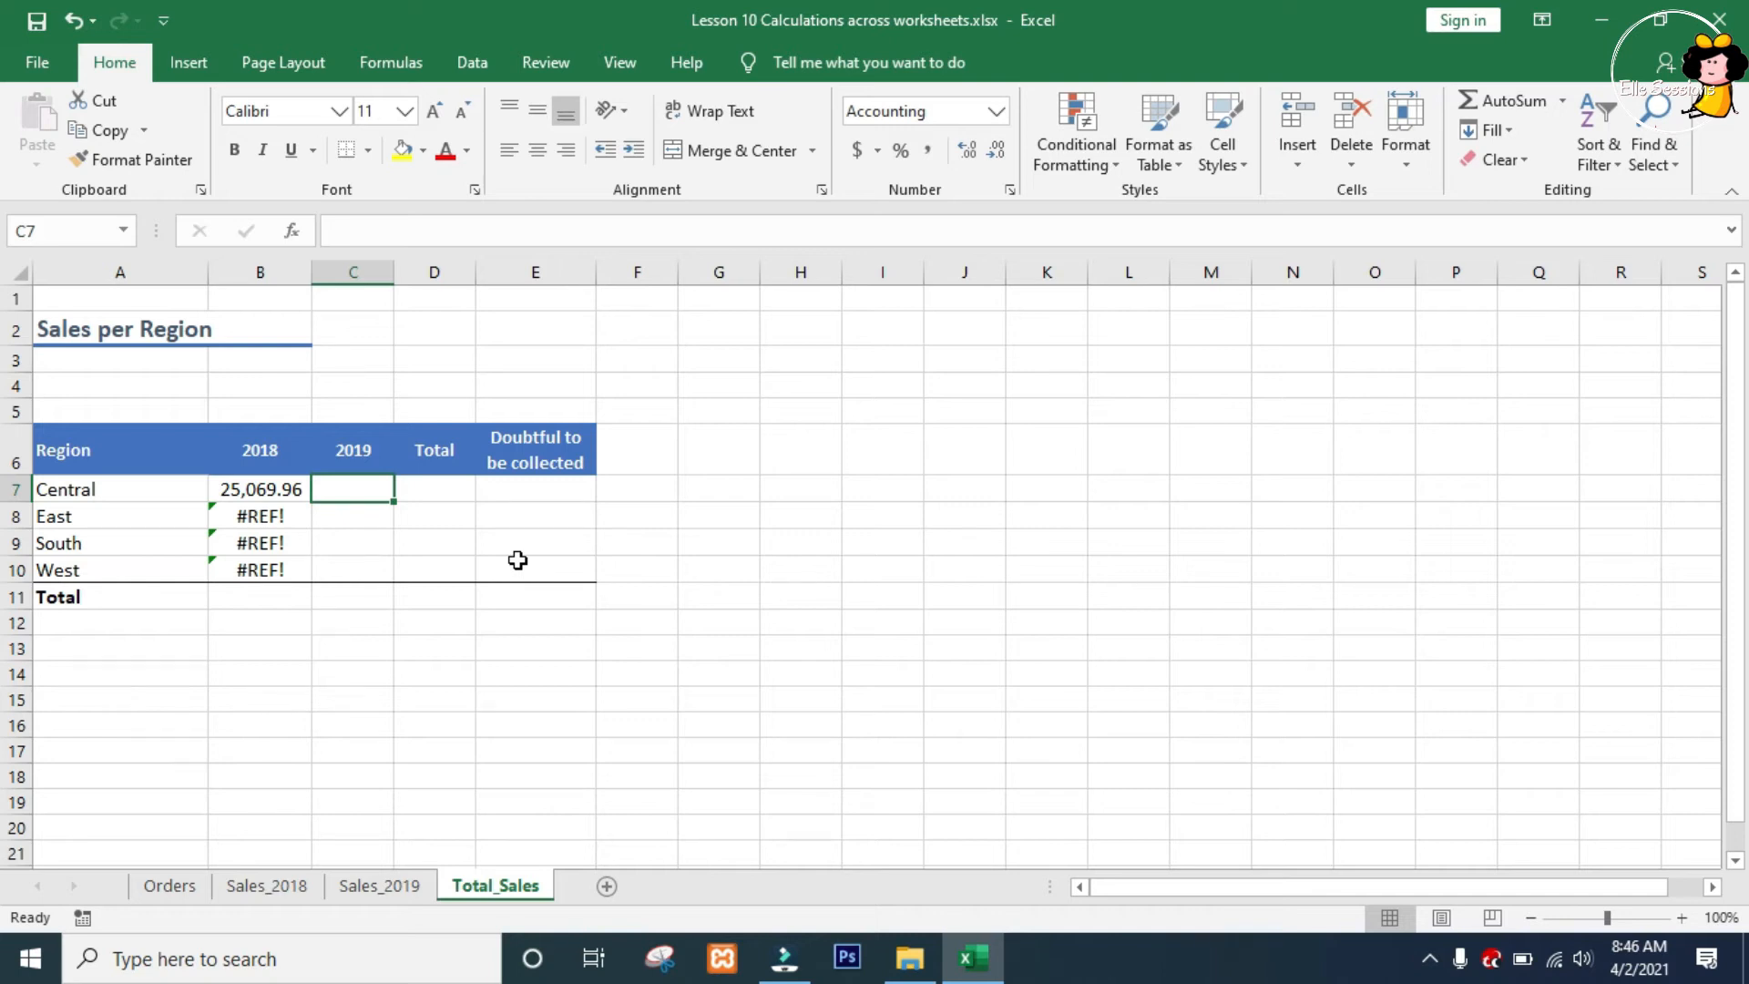
text(=)
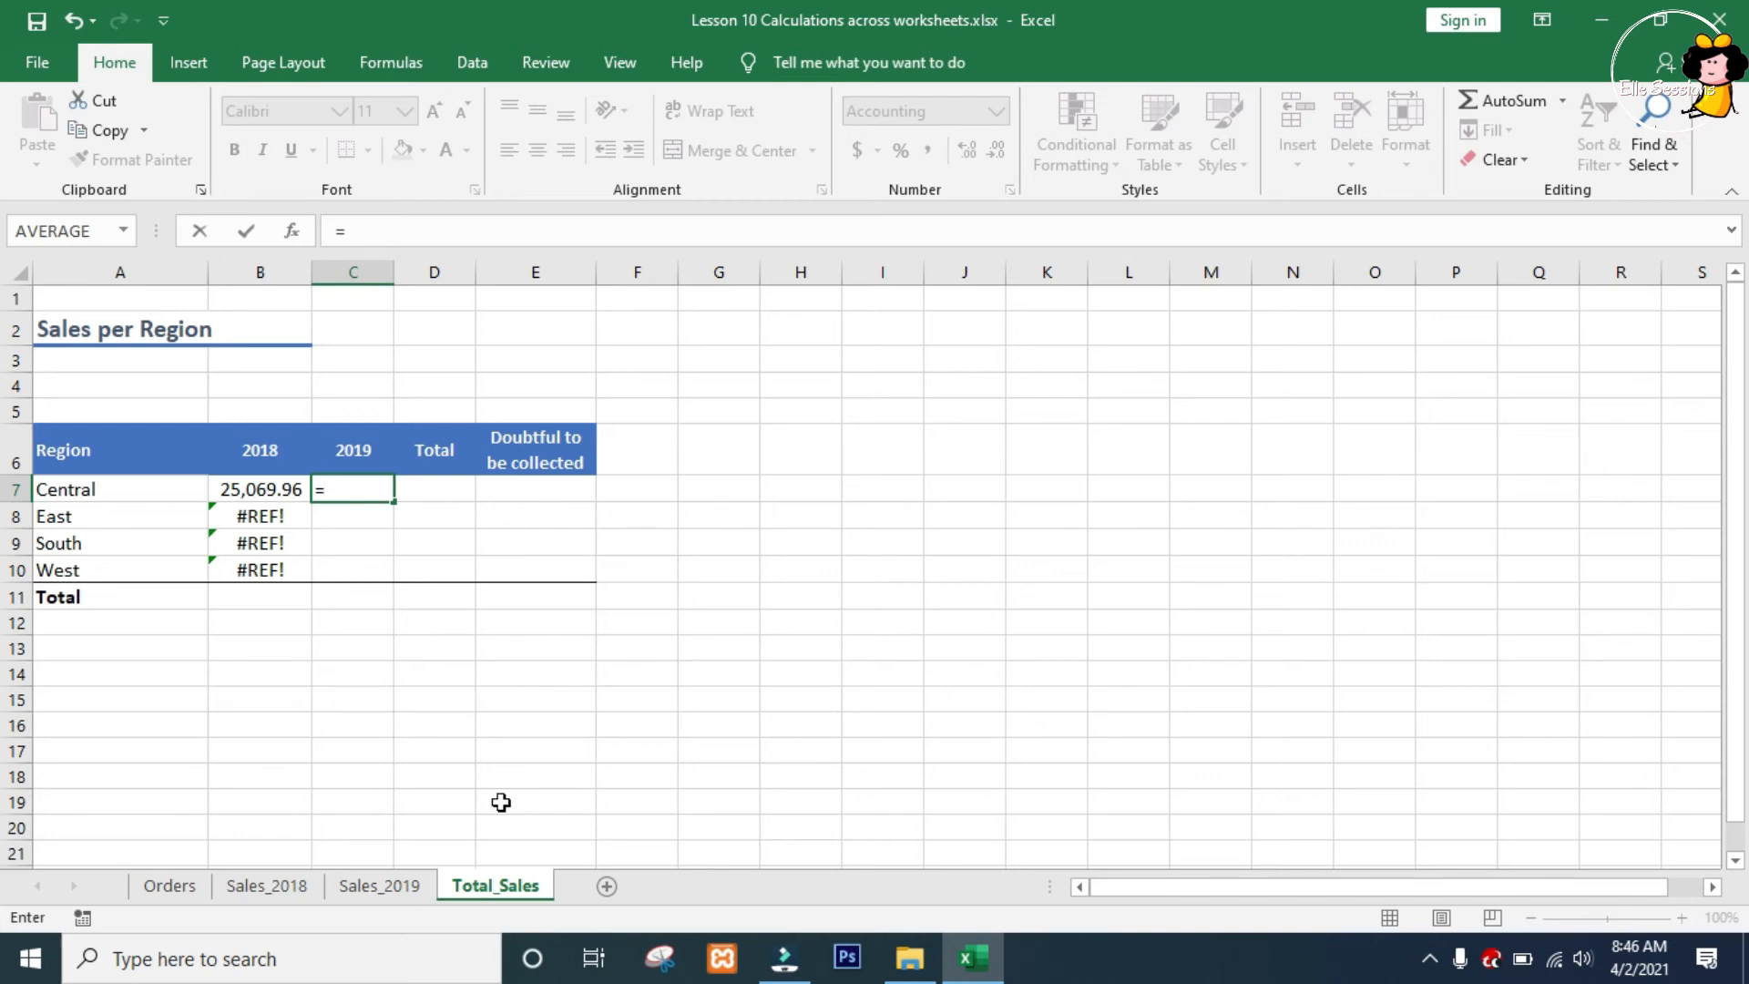
click(405, 887)
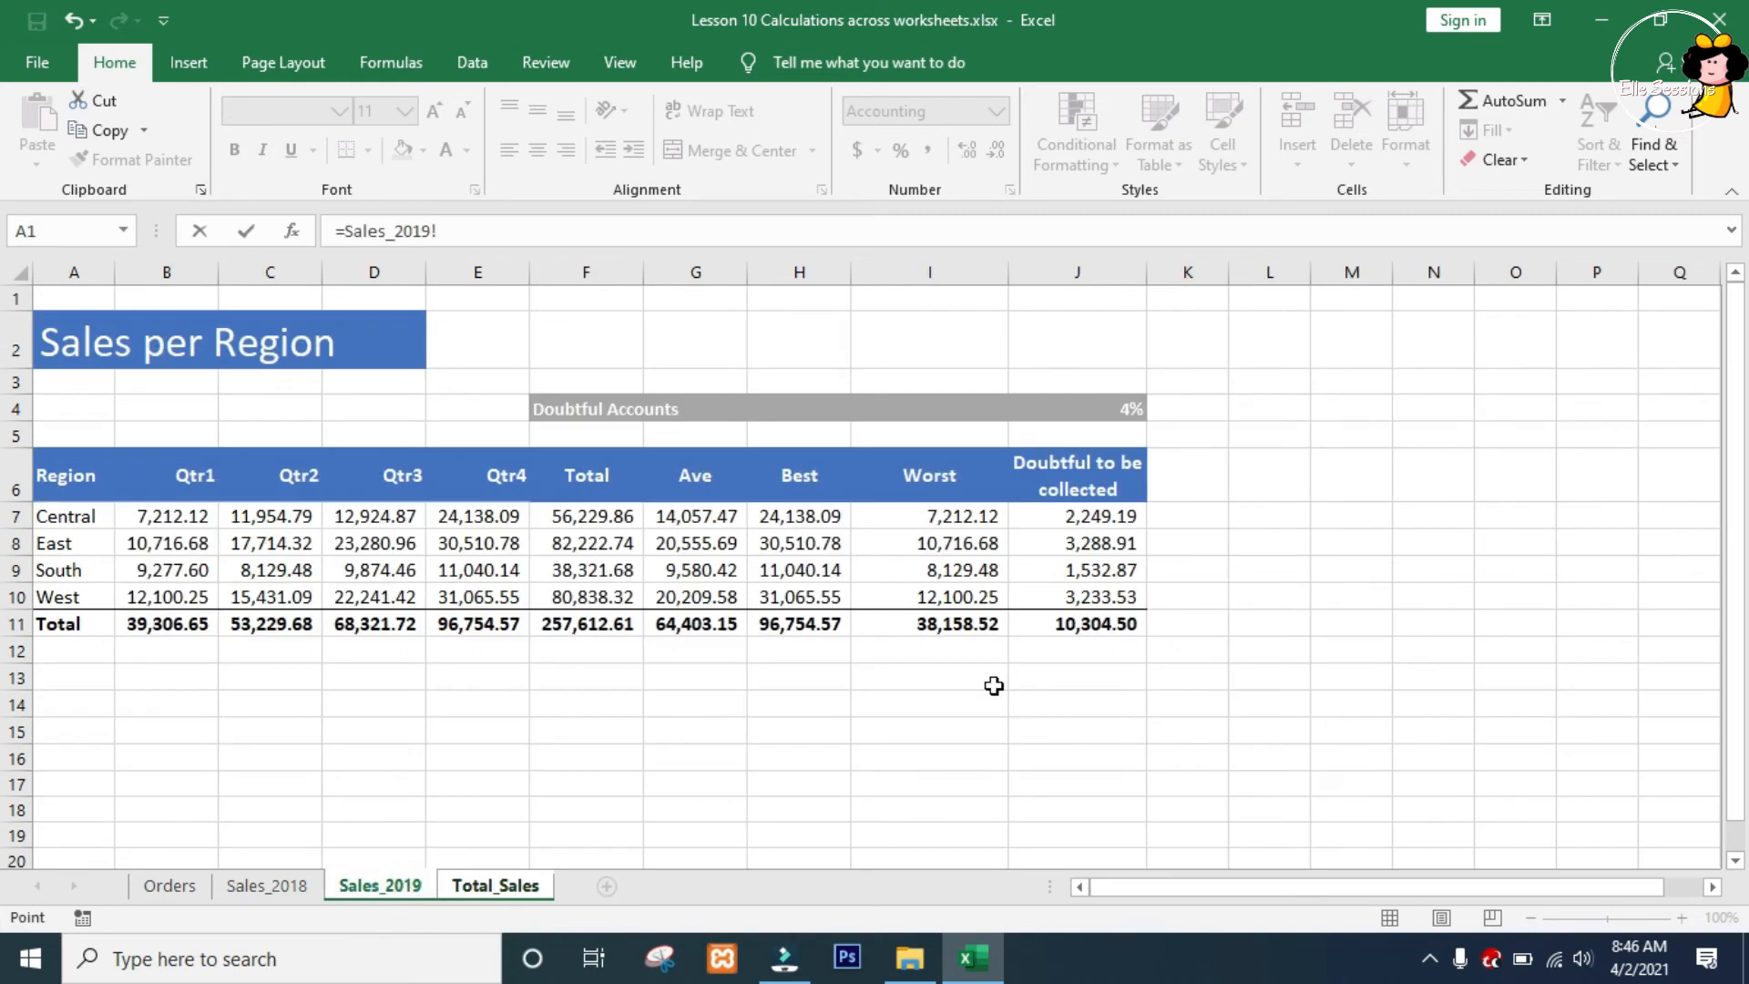
click(583, 523)
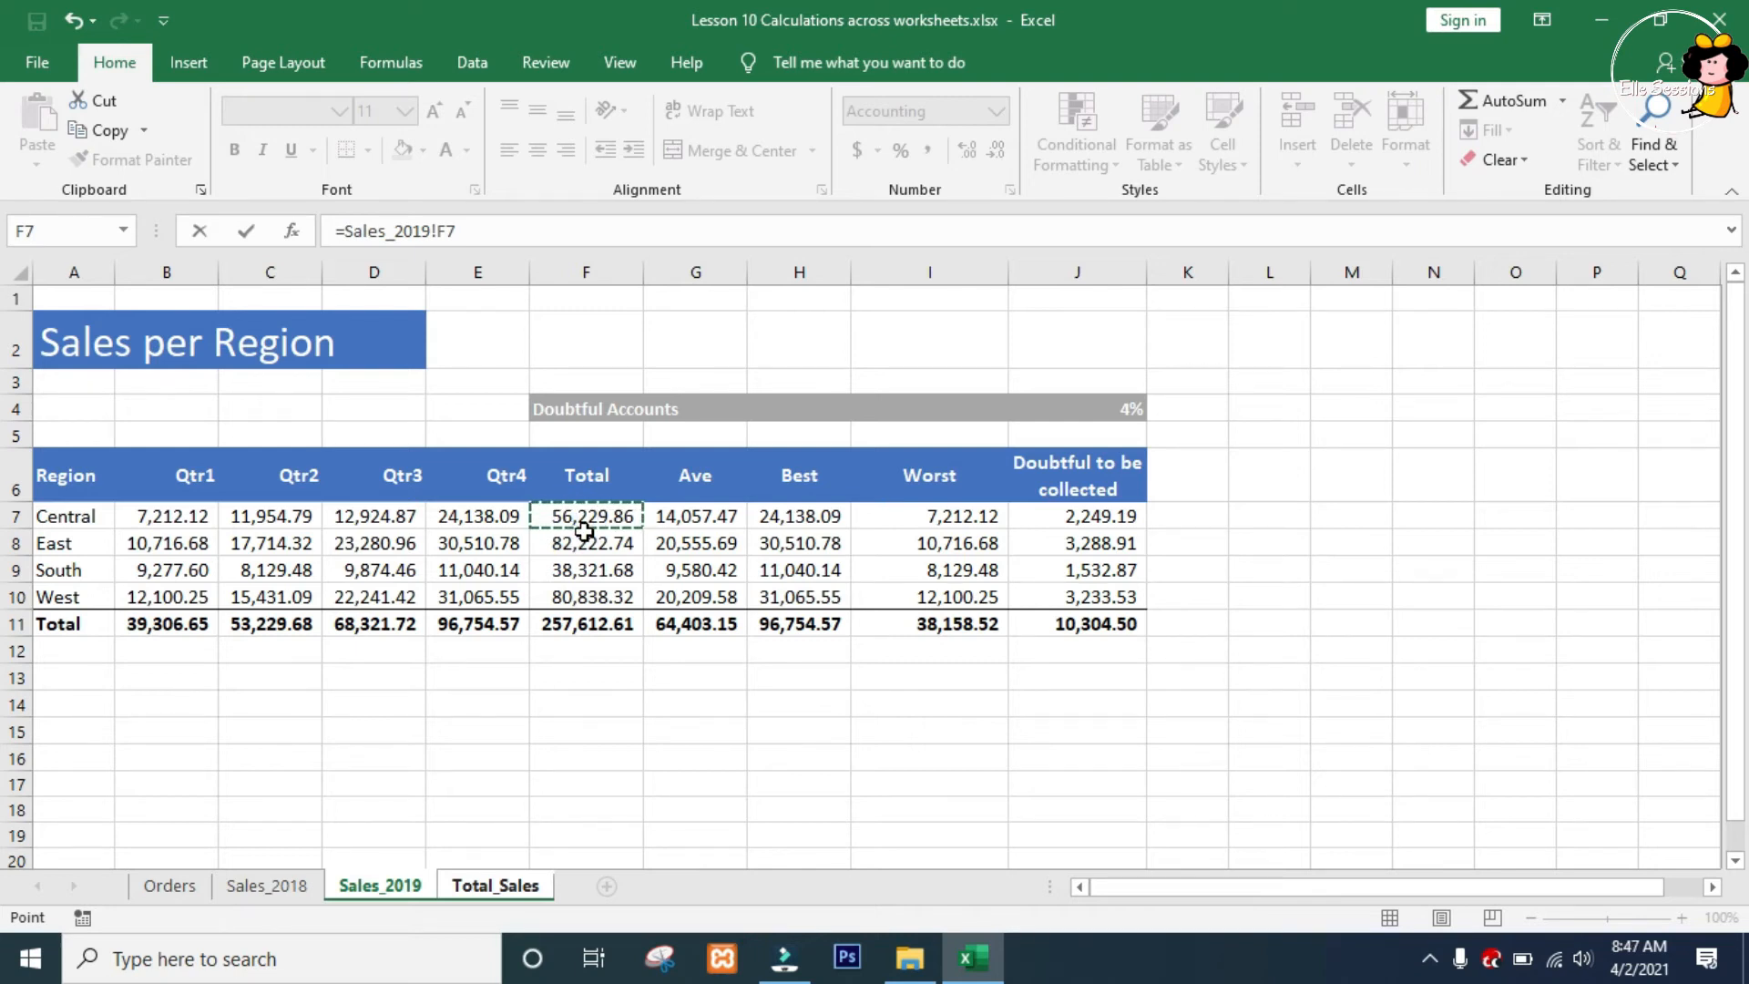
key(Return)
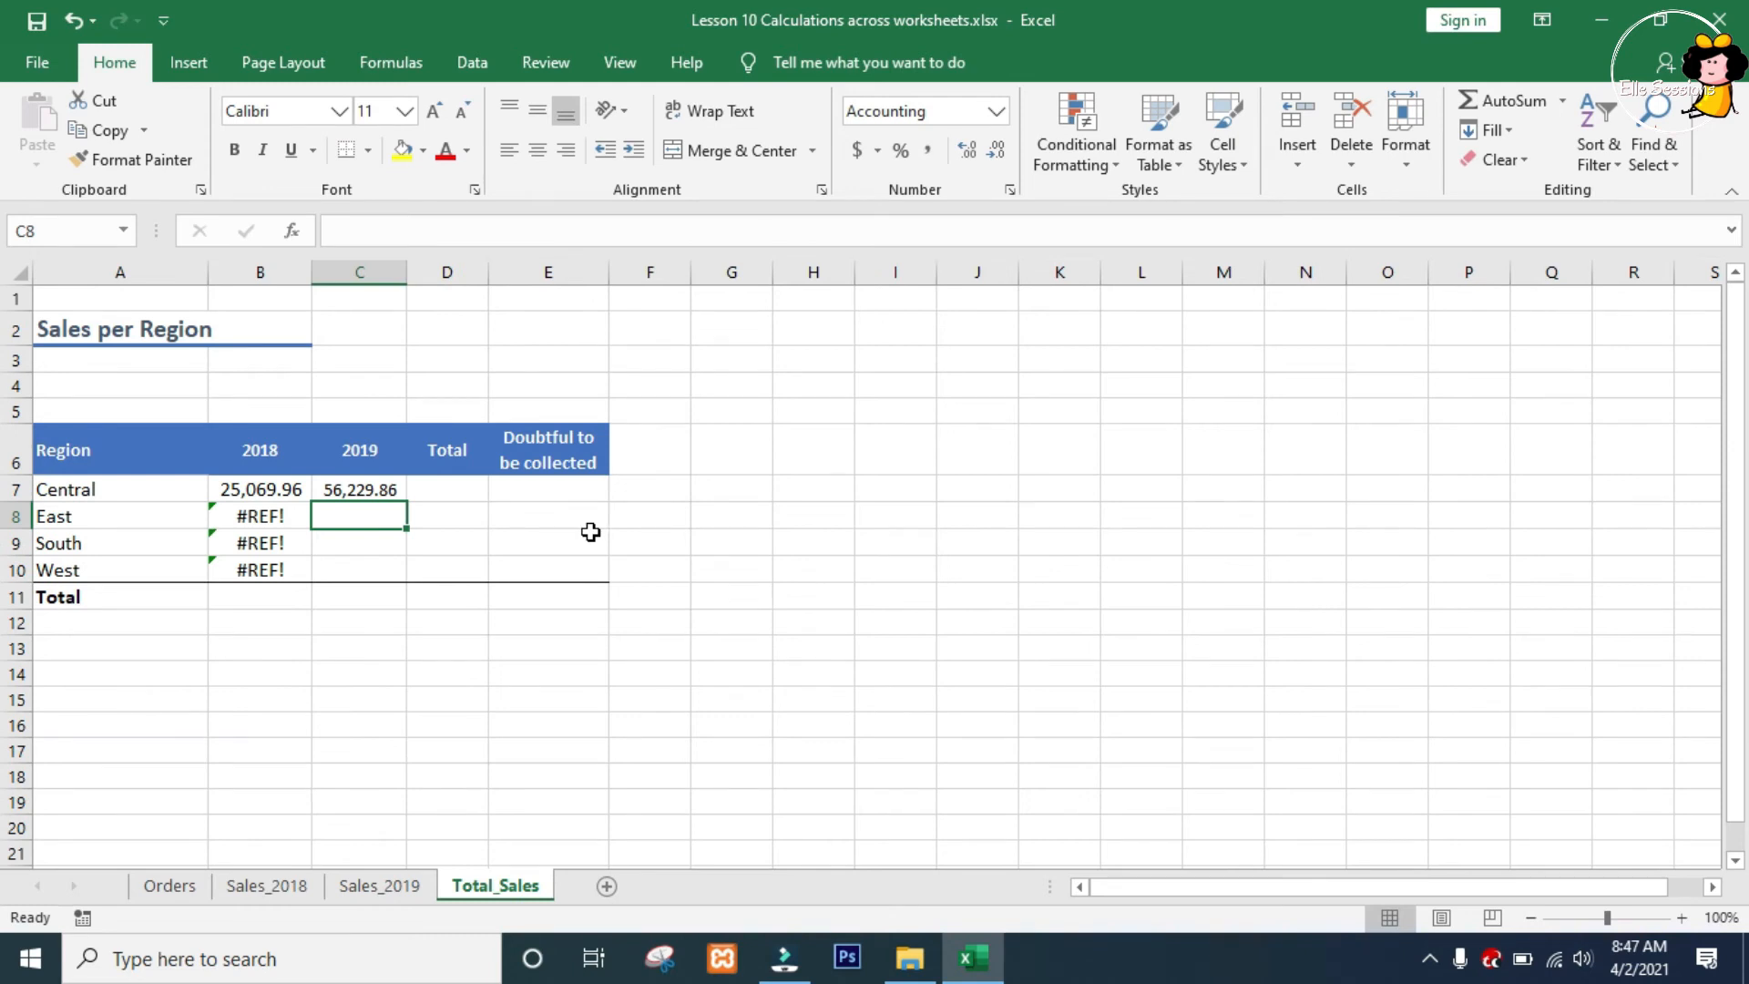
Add Central's 2018 and 2019 sales in D7 with =SUM(B7:C7)
click(447, 490)
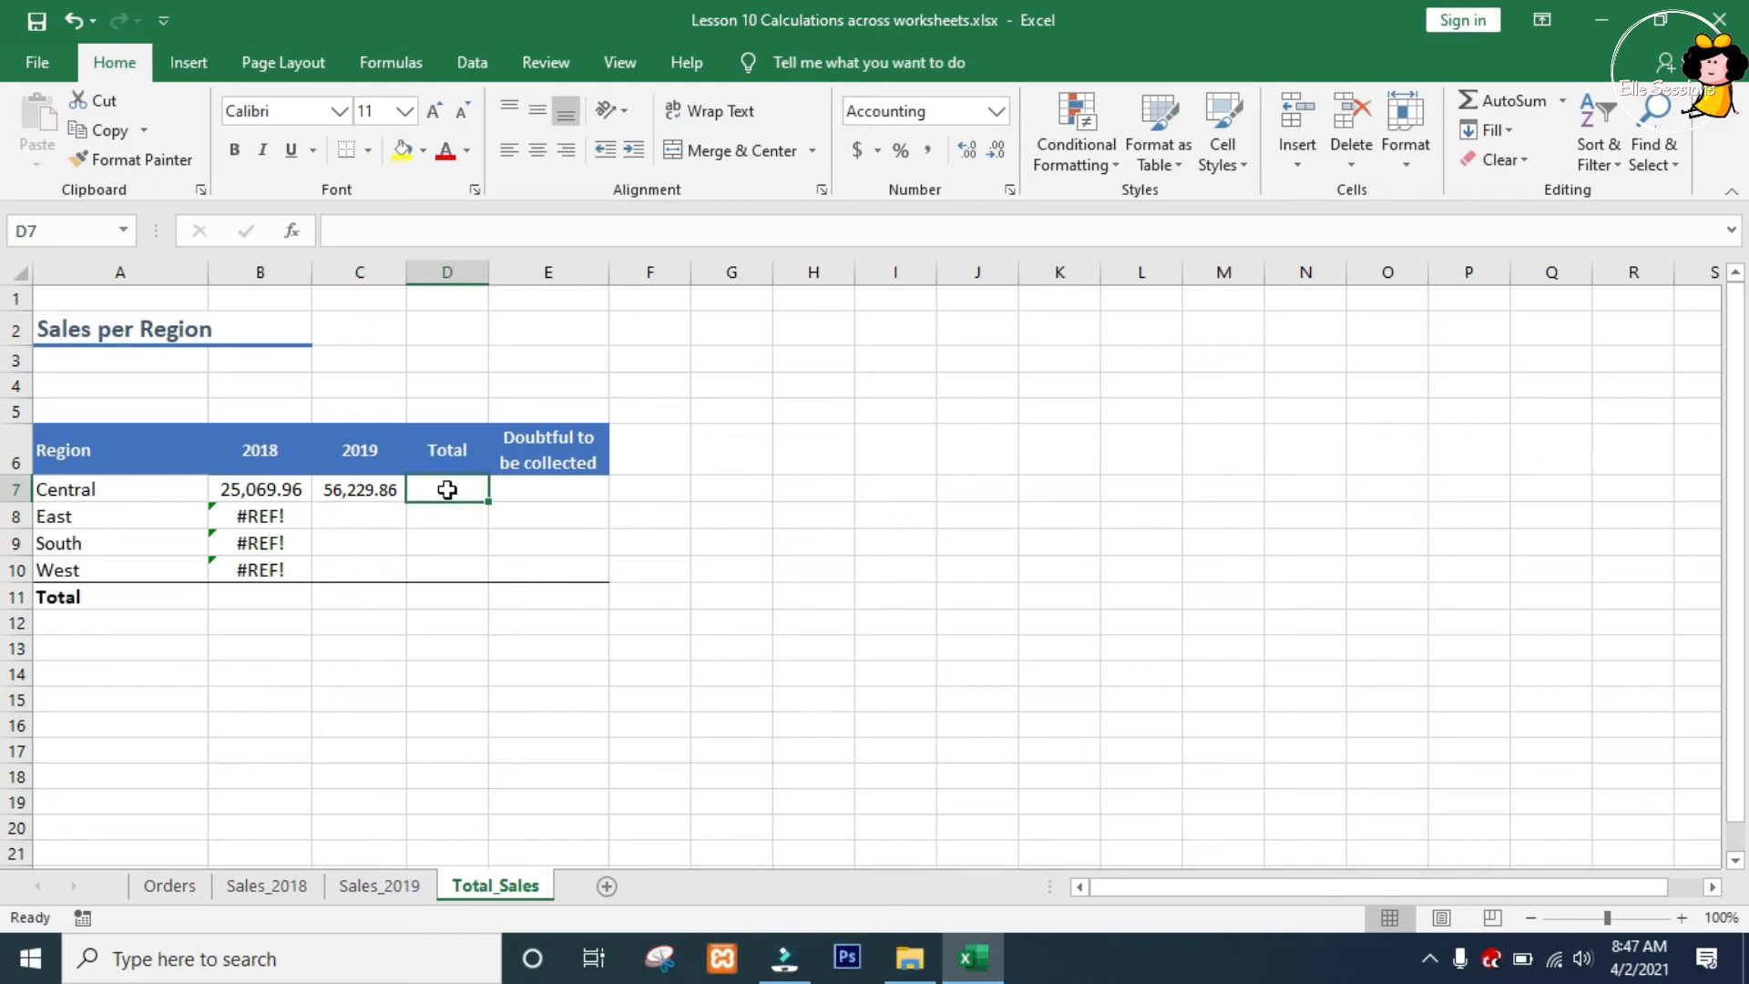
click(1501, 104)
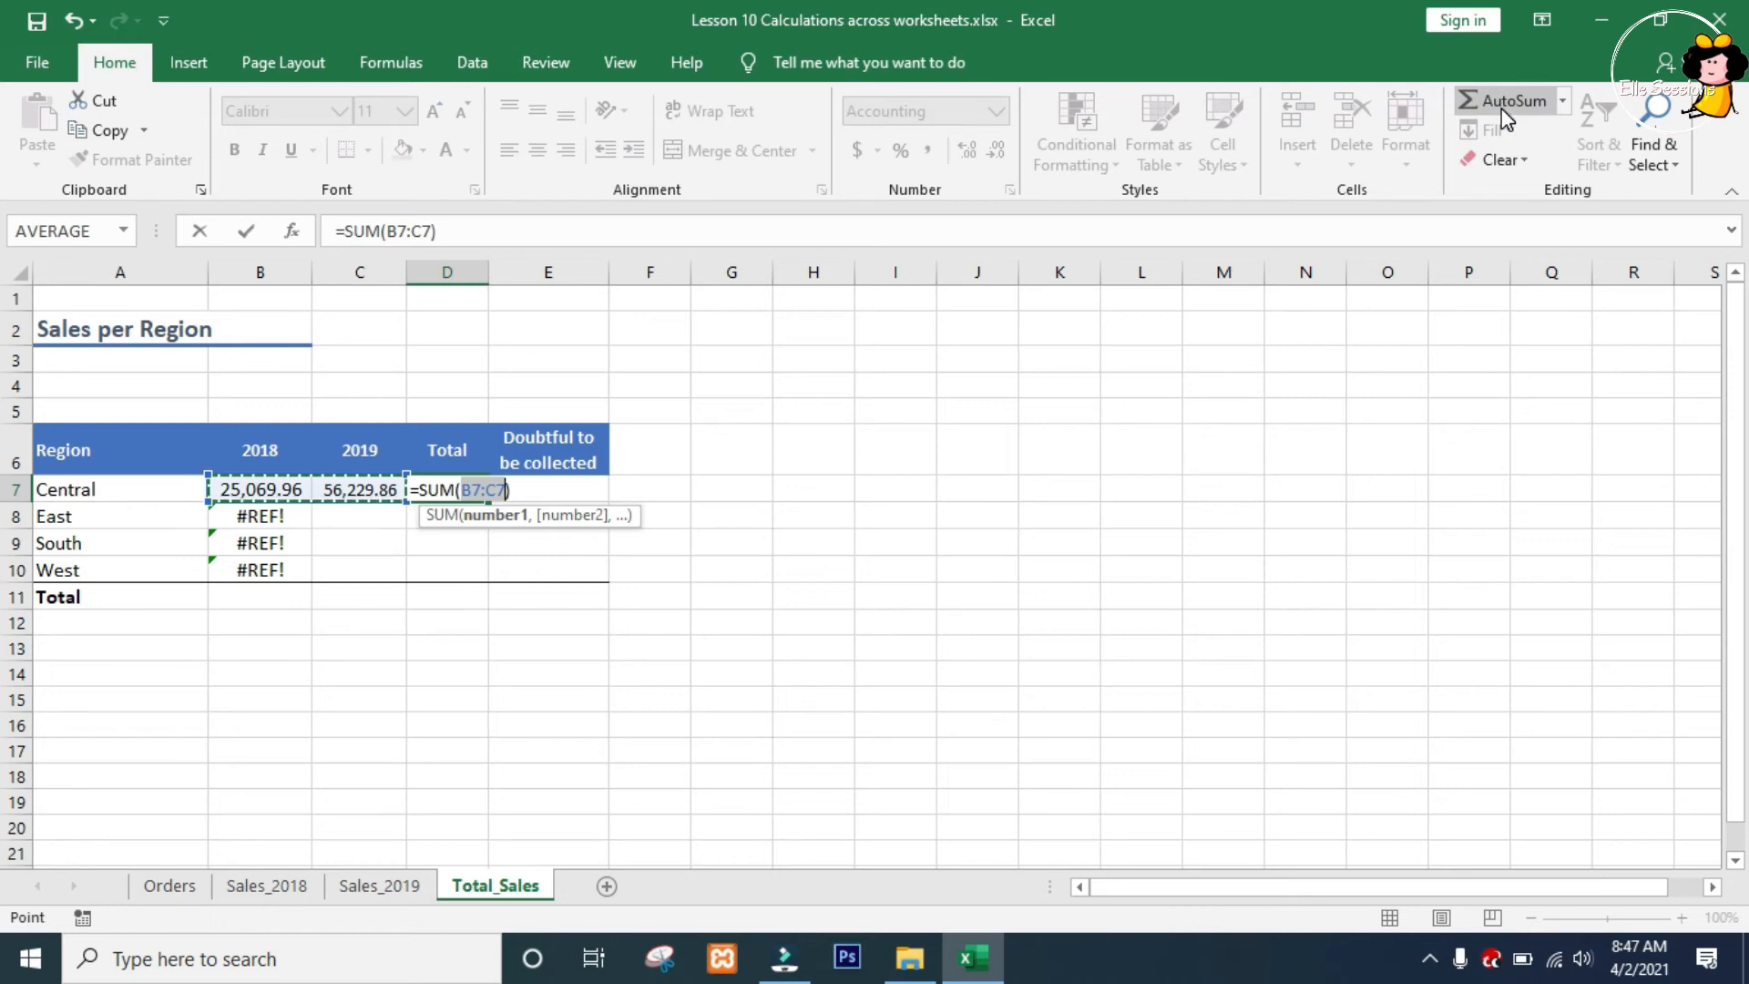
key(Tab)
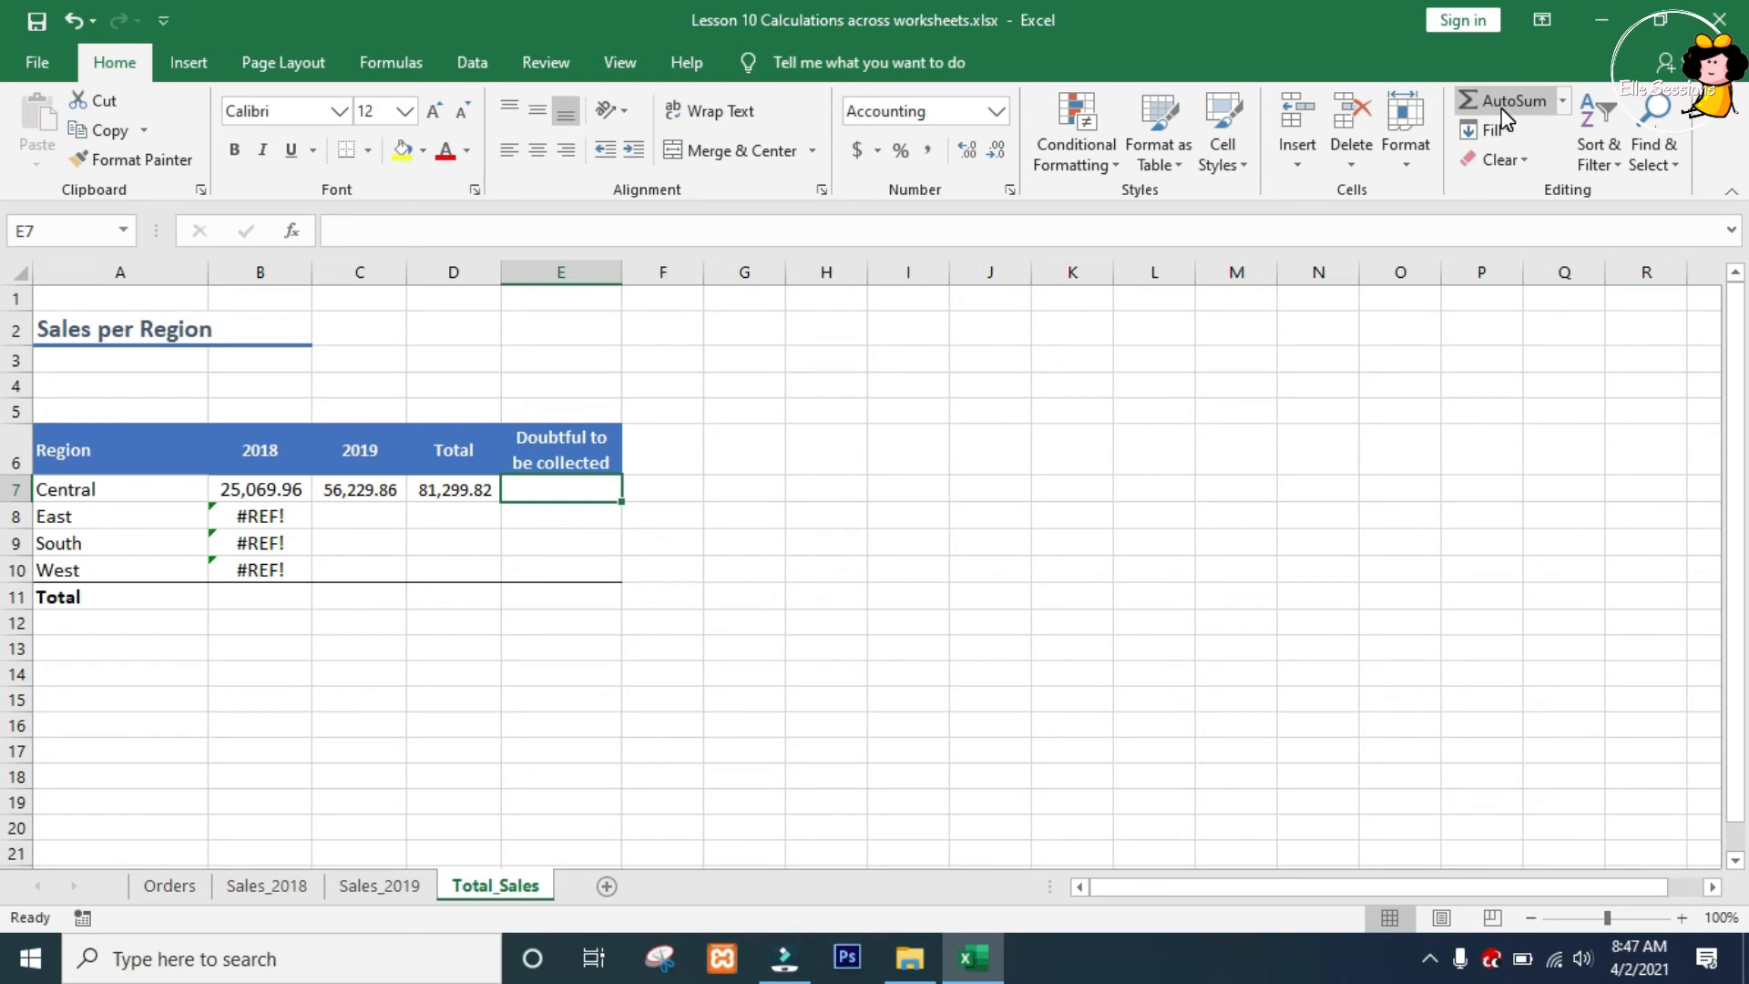
Calculate Central's doubtful amount to be collected in E7 with =Sales_2018!J7+Sales_2019!J7
text(=)
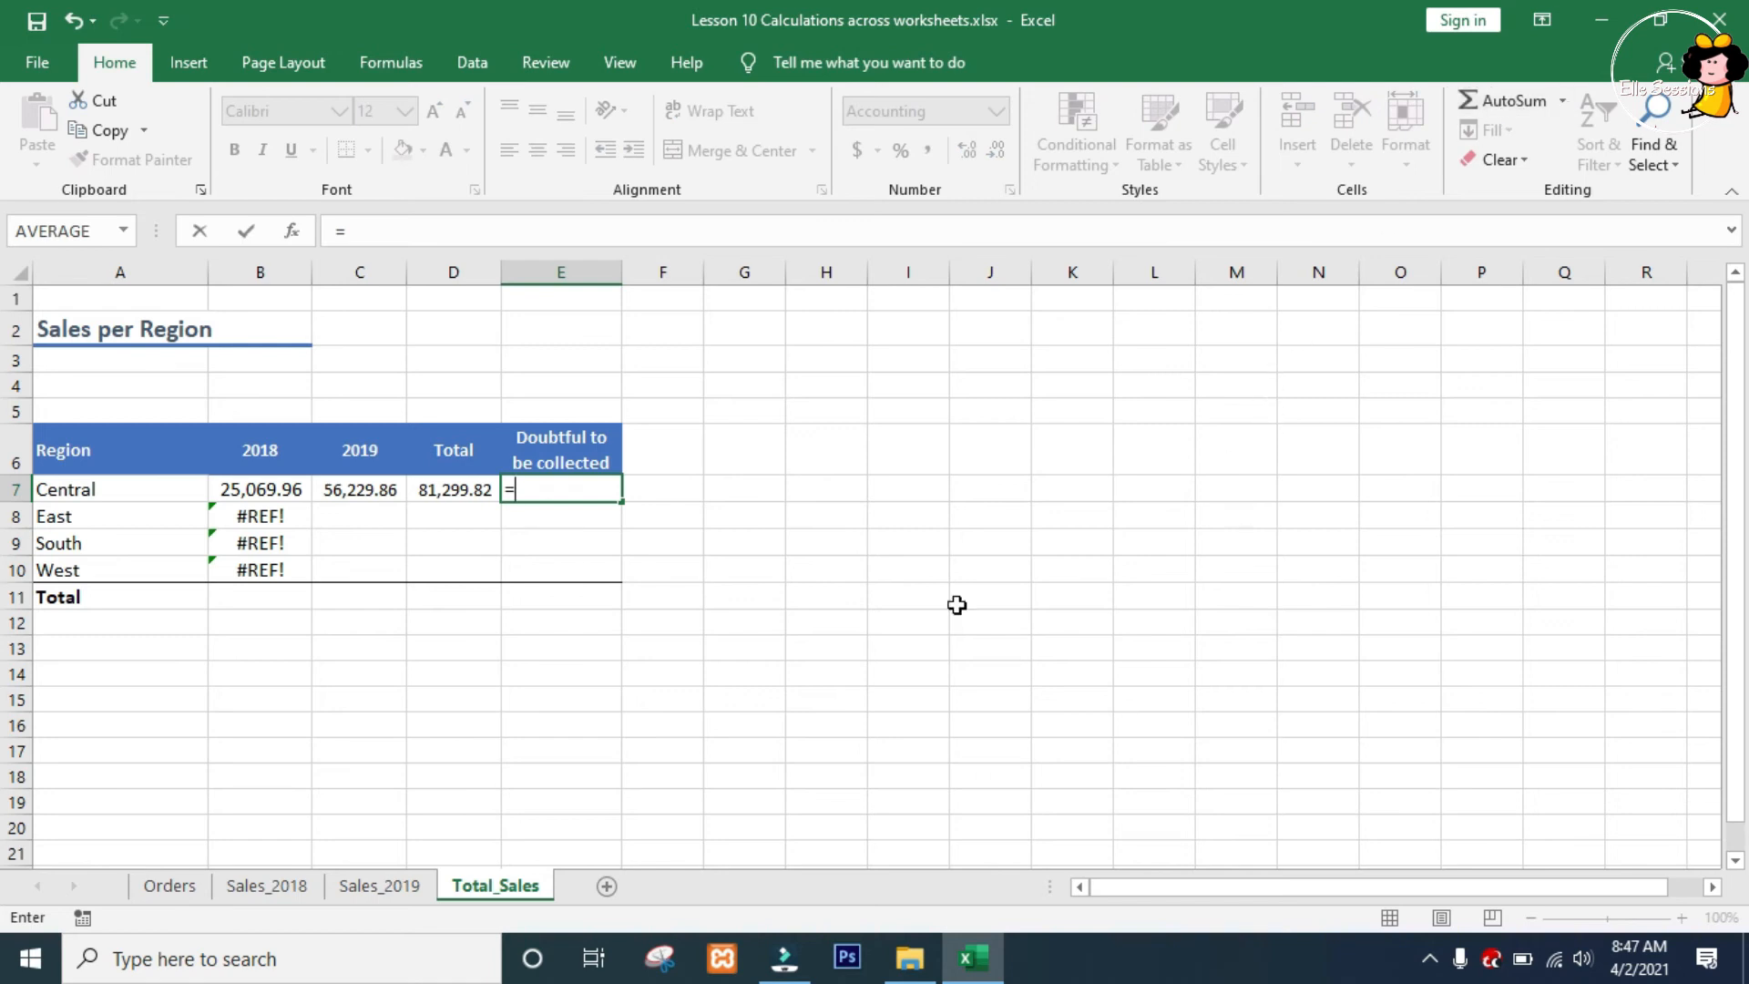
click(262, 886)
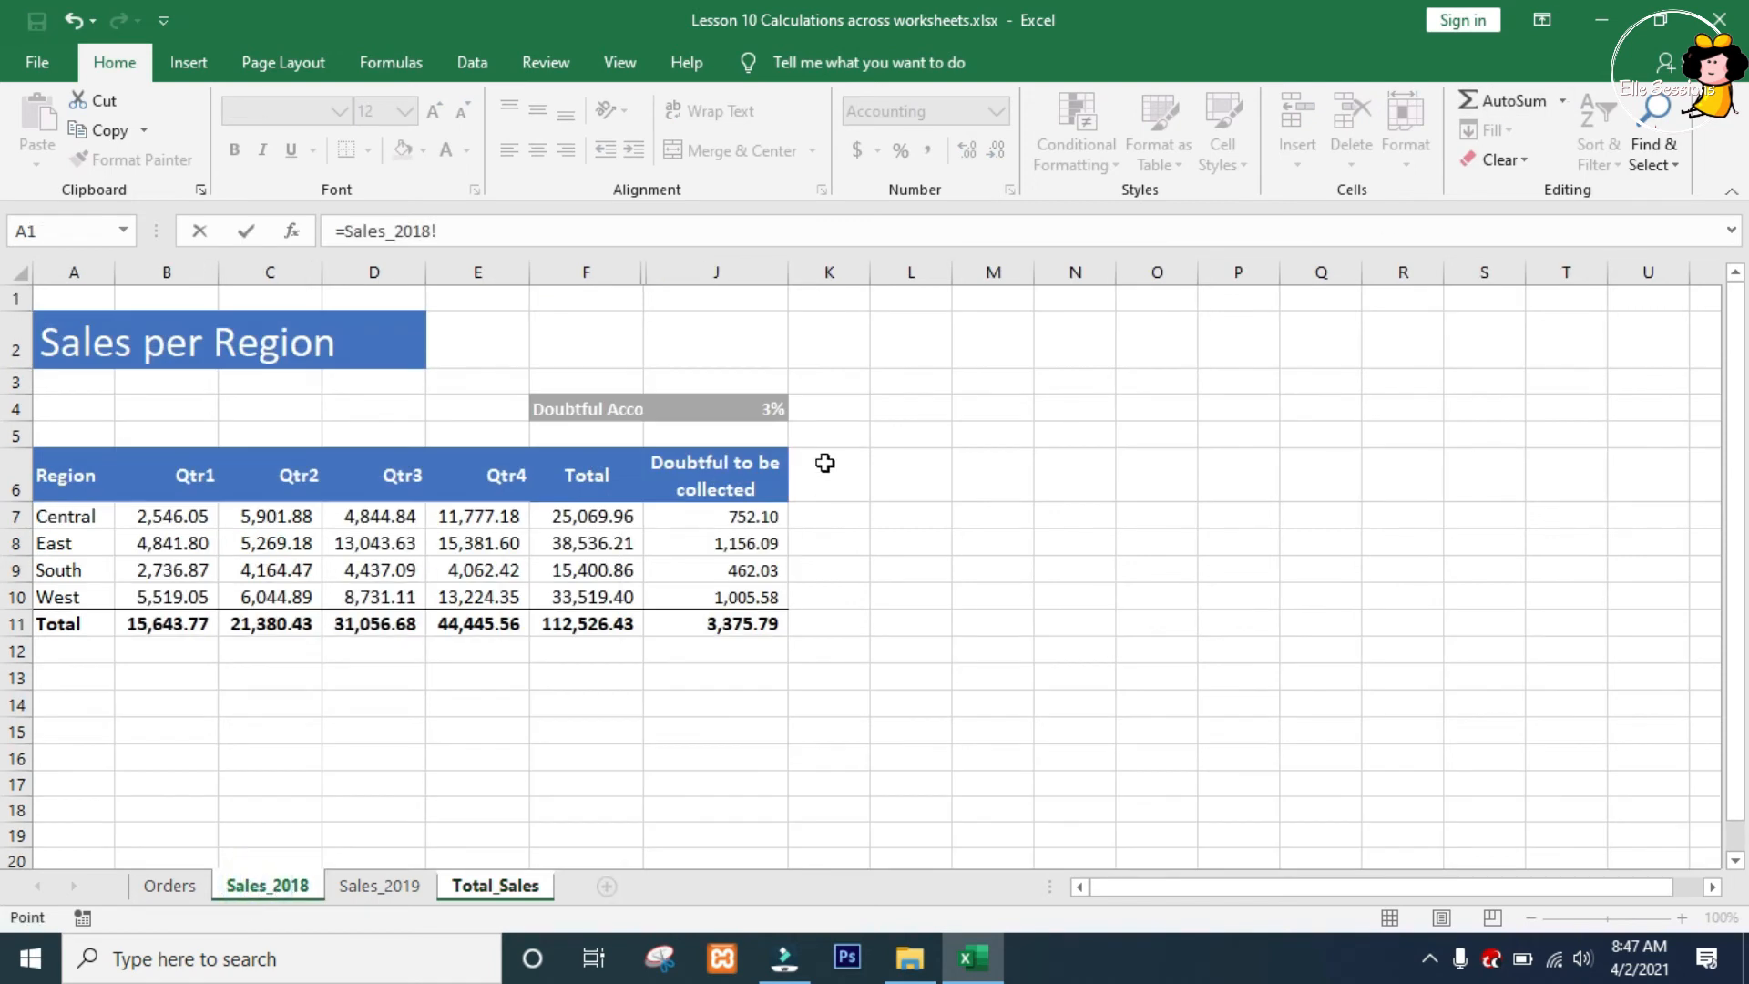
click(753, 522)
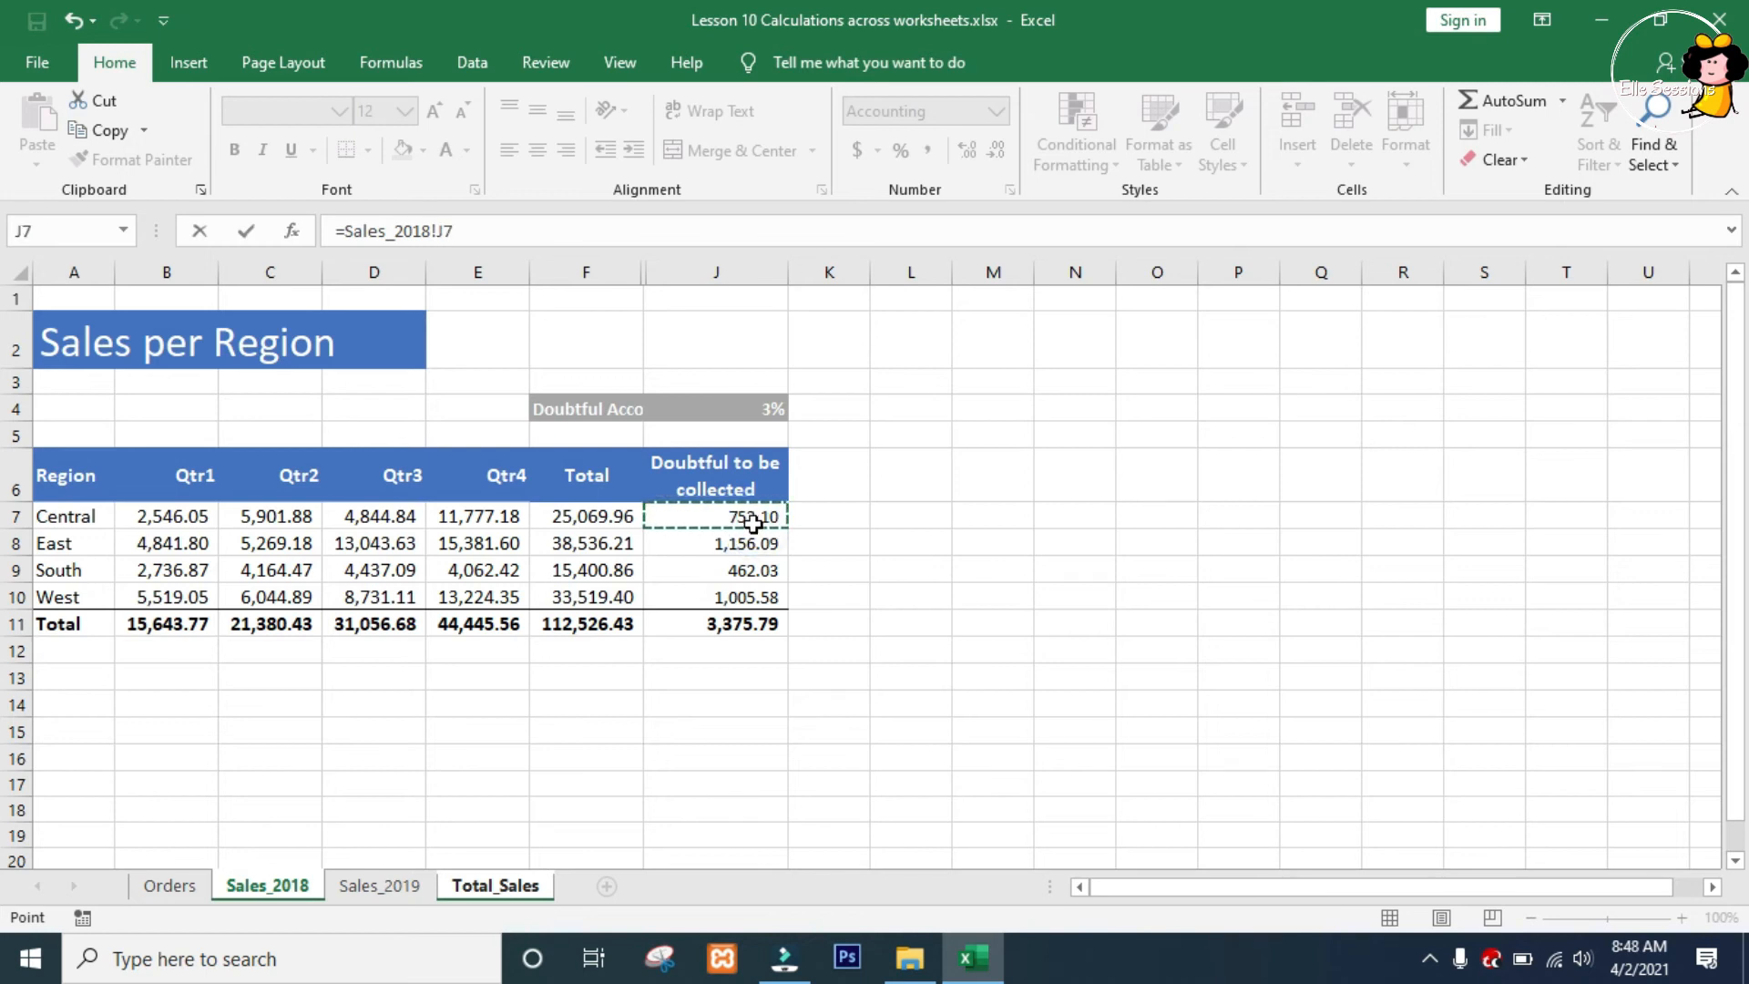
text(+)
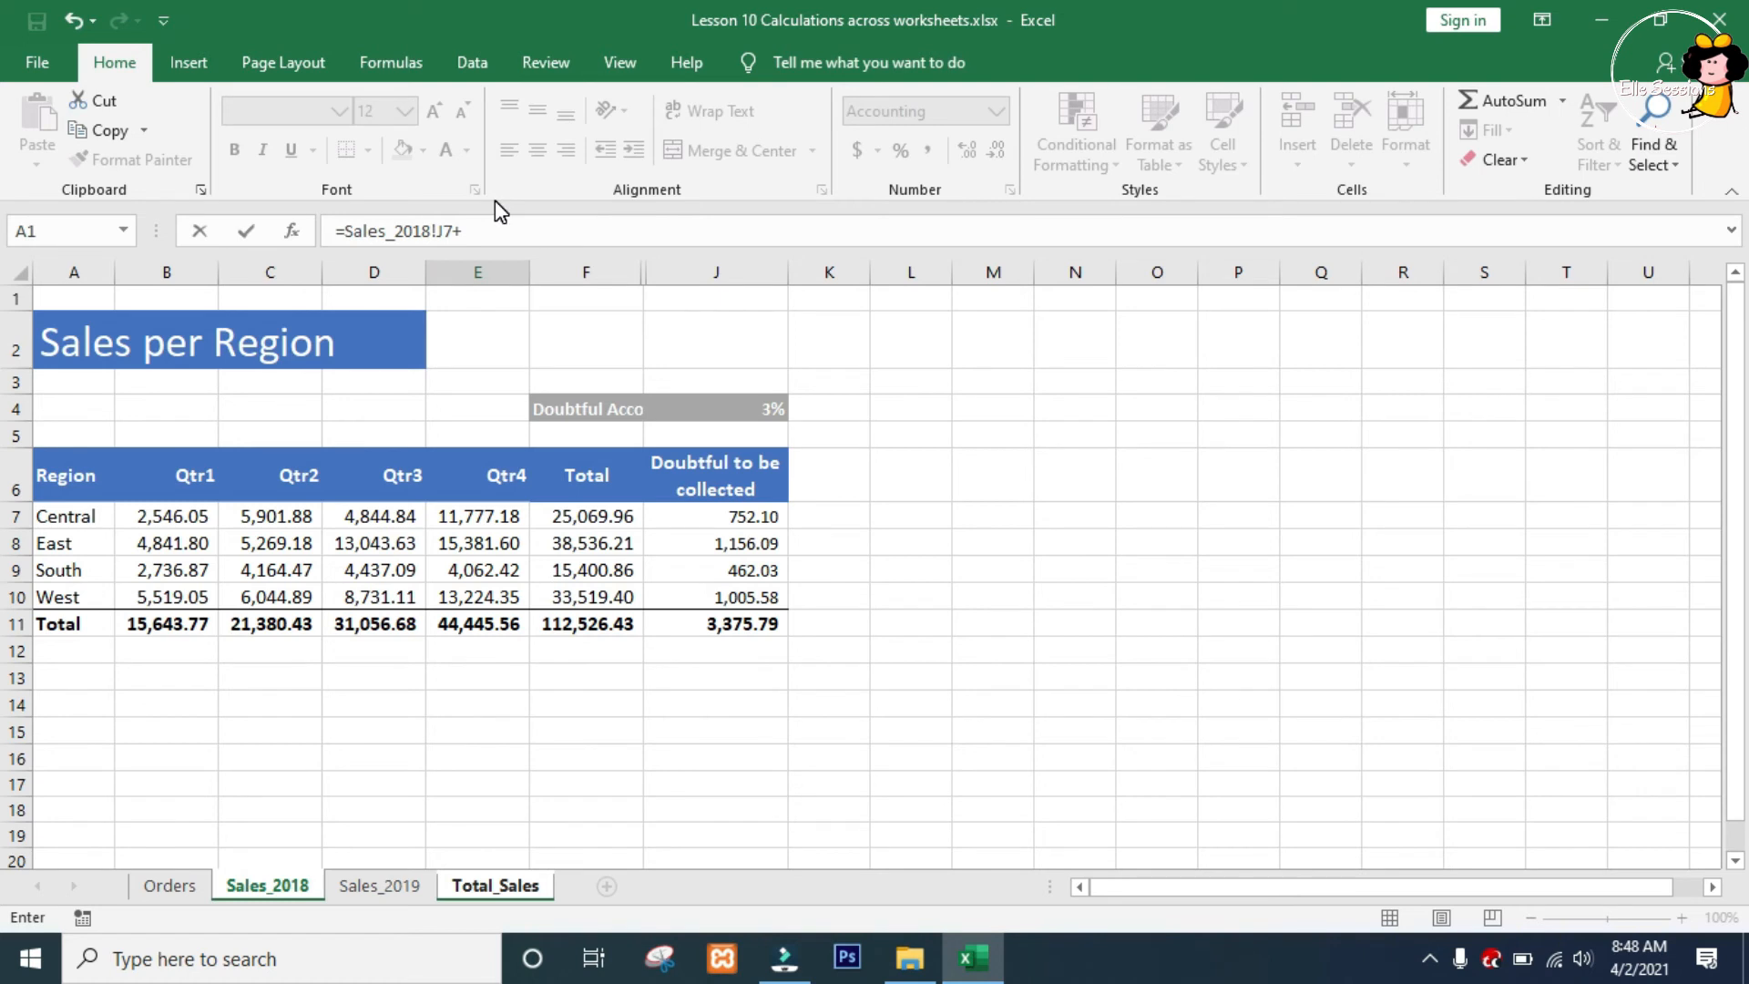
click(389, 885)
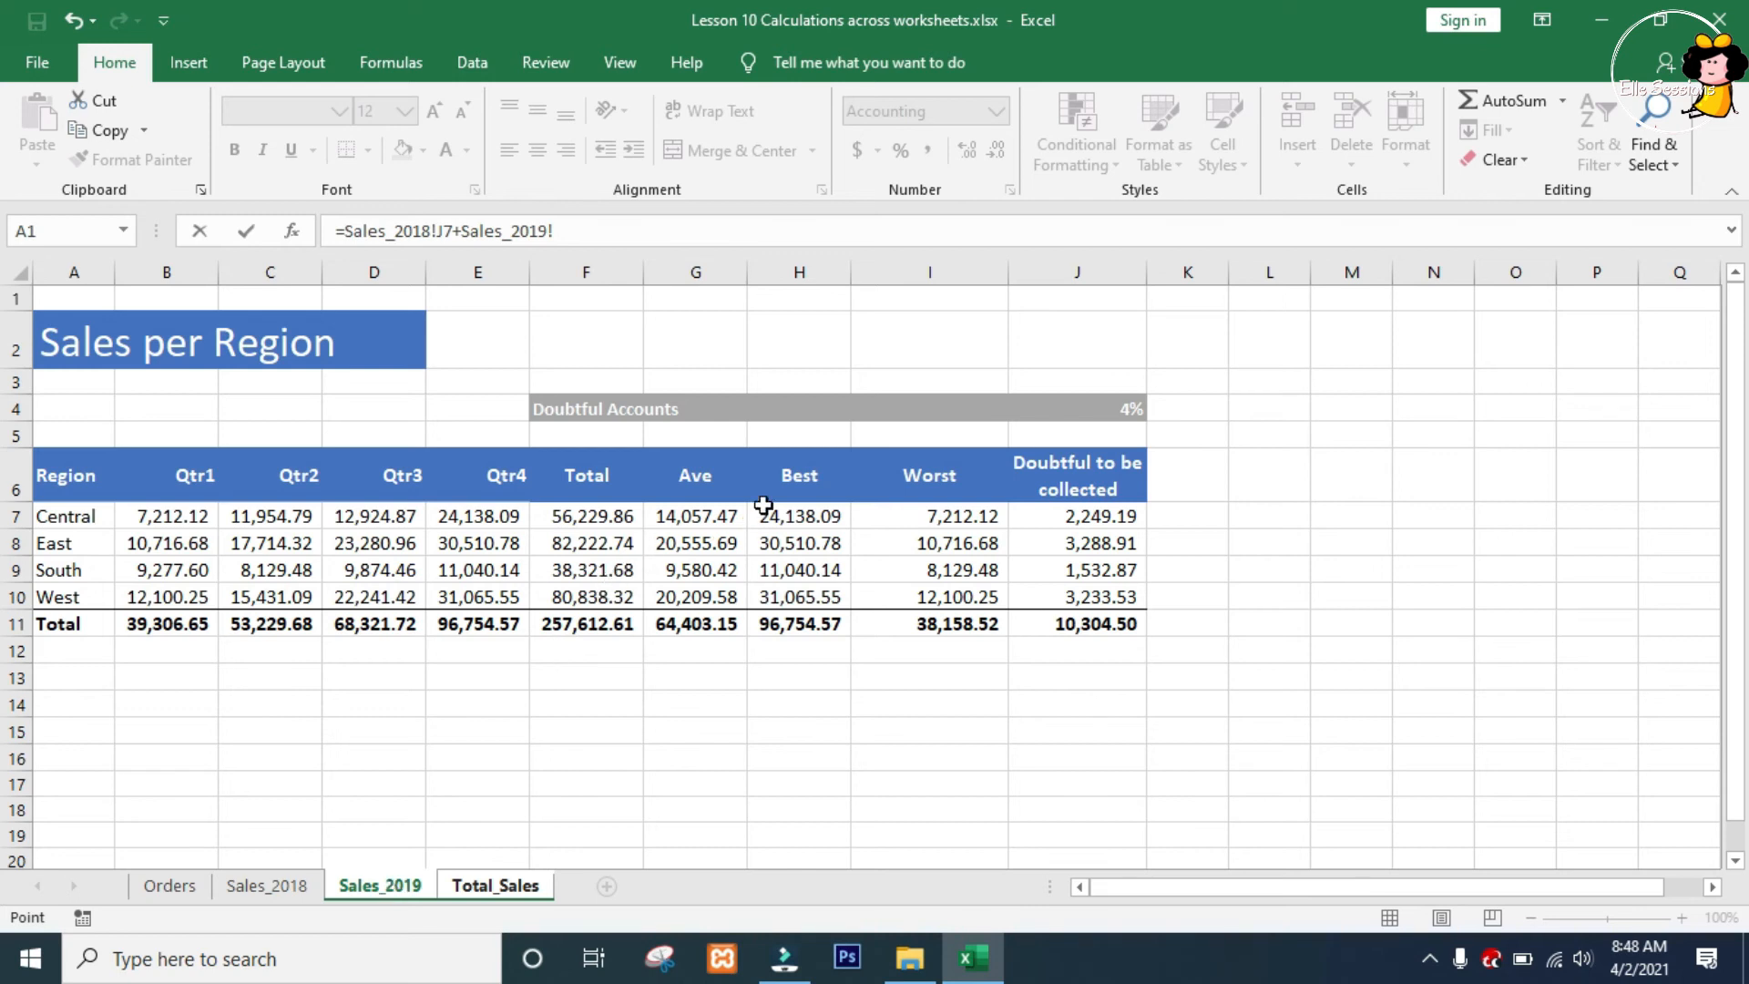
click(1080, 516)
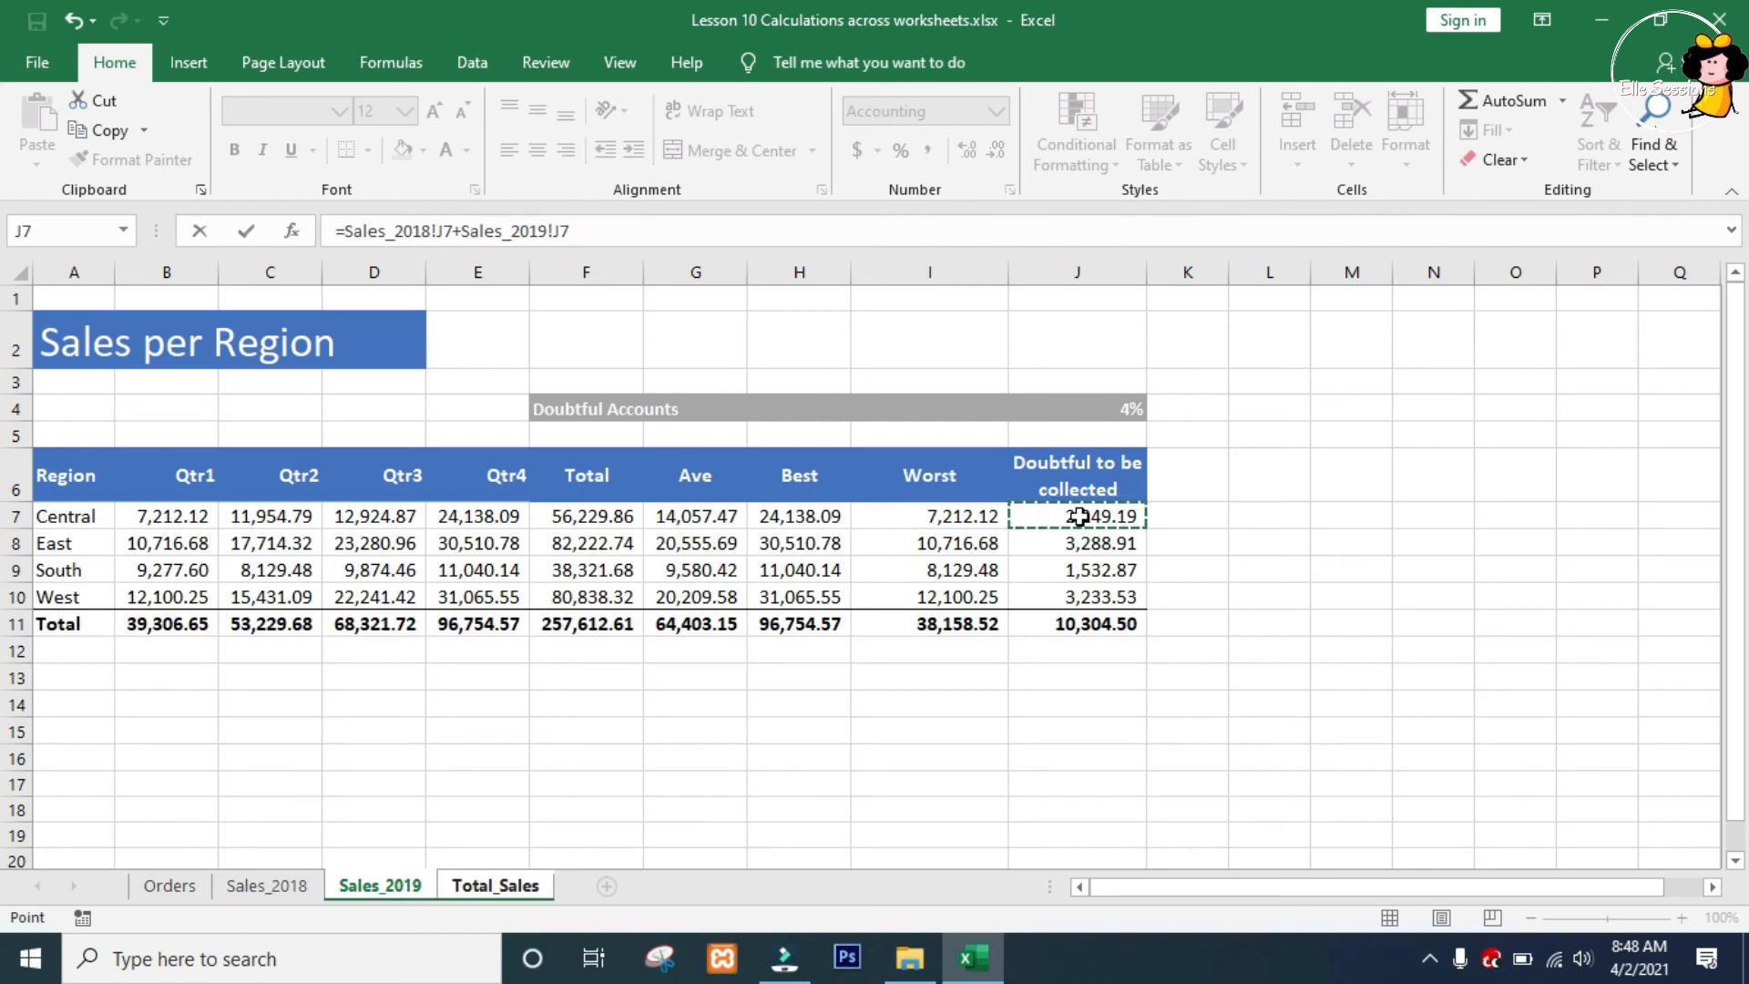
key(Return)
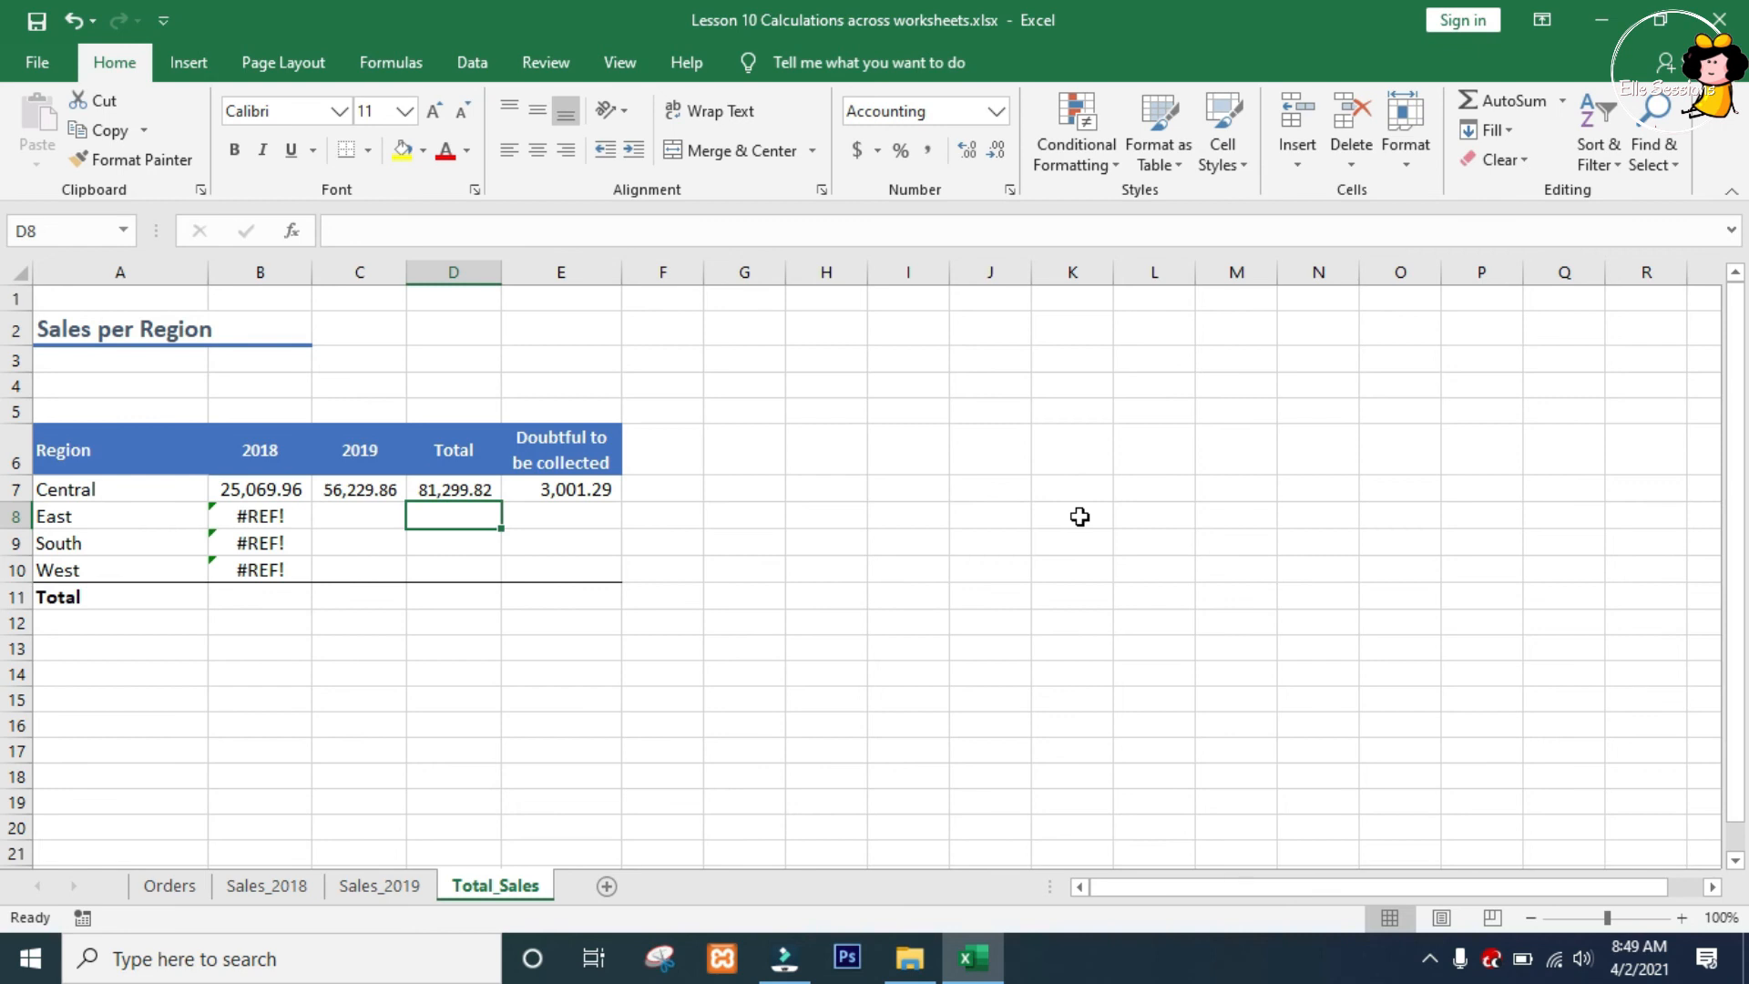
Fill Central's formulas in B7:E7 down through the West row, row 10
click(561, 492)
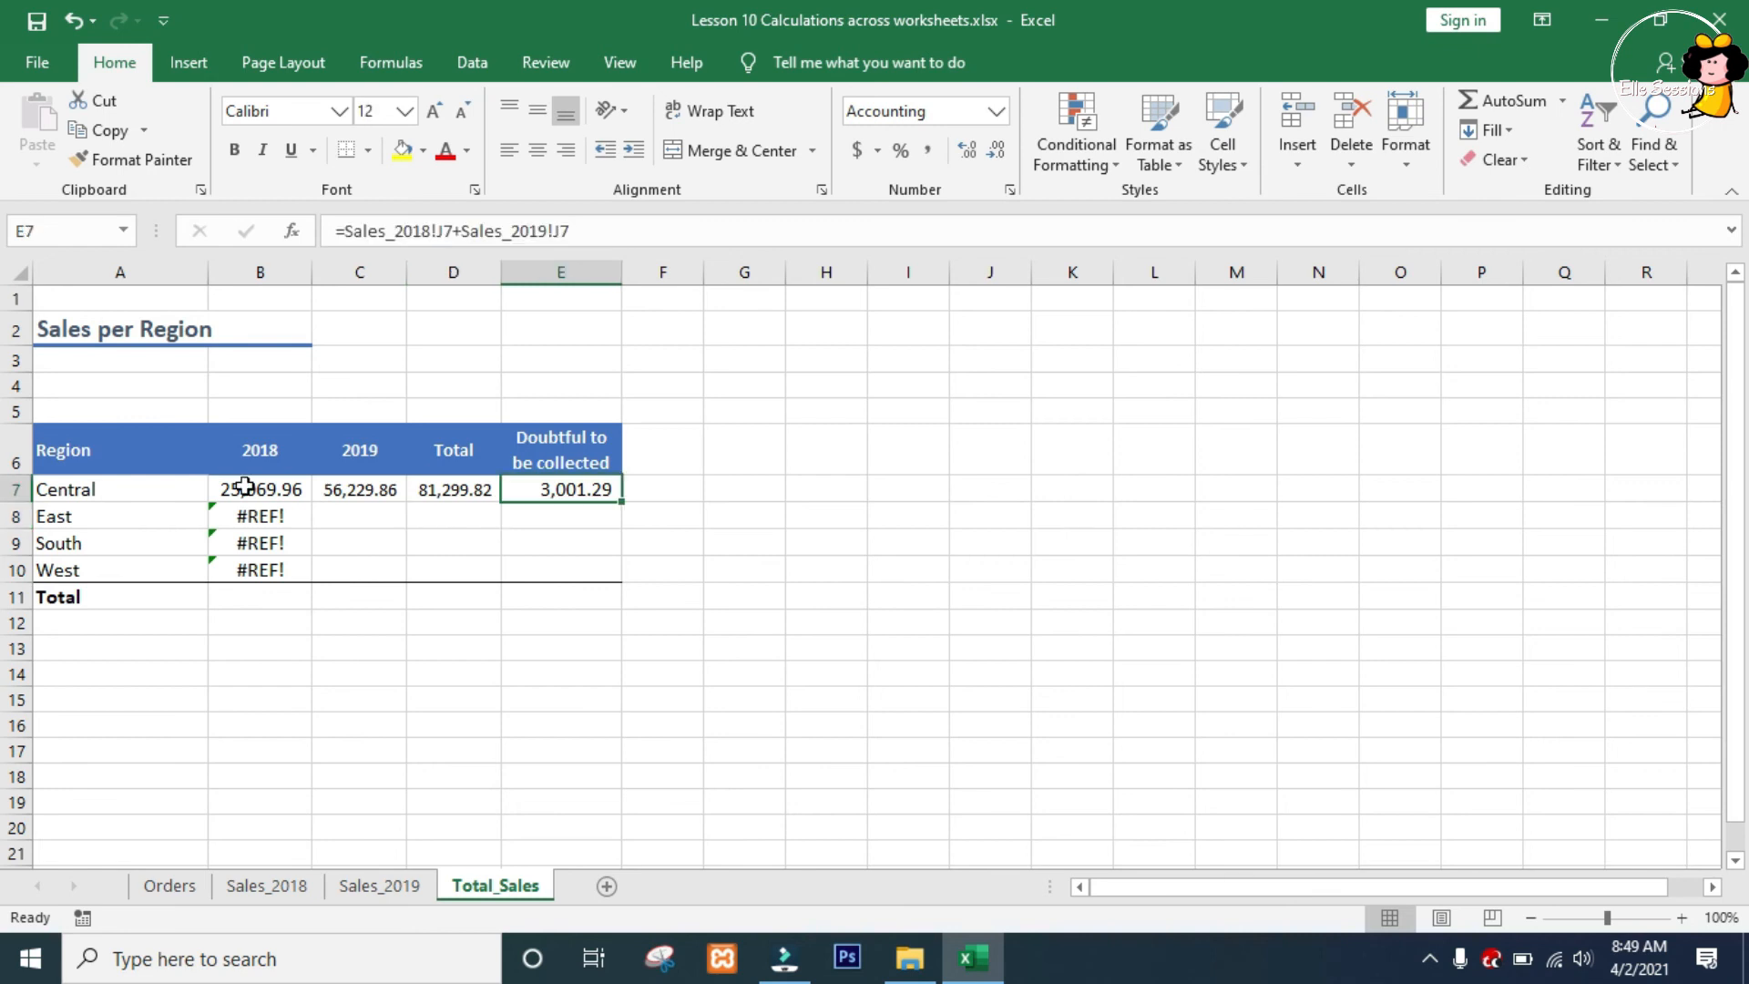
click(244, 487)
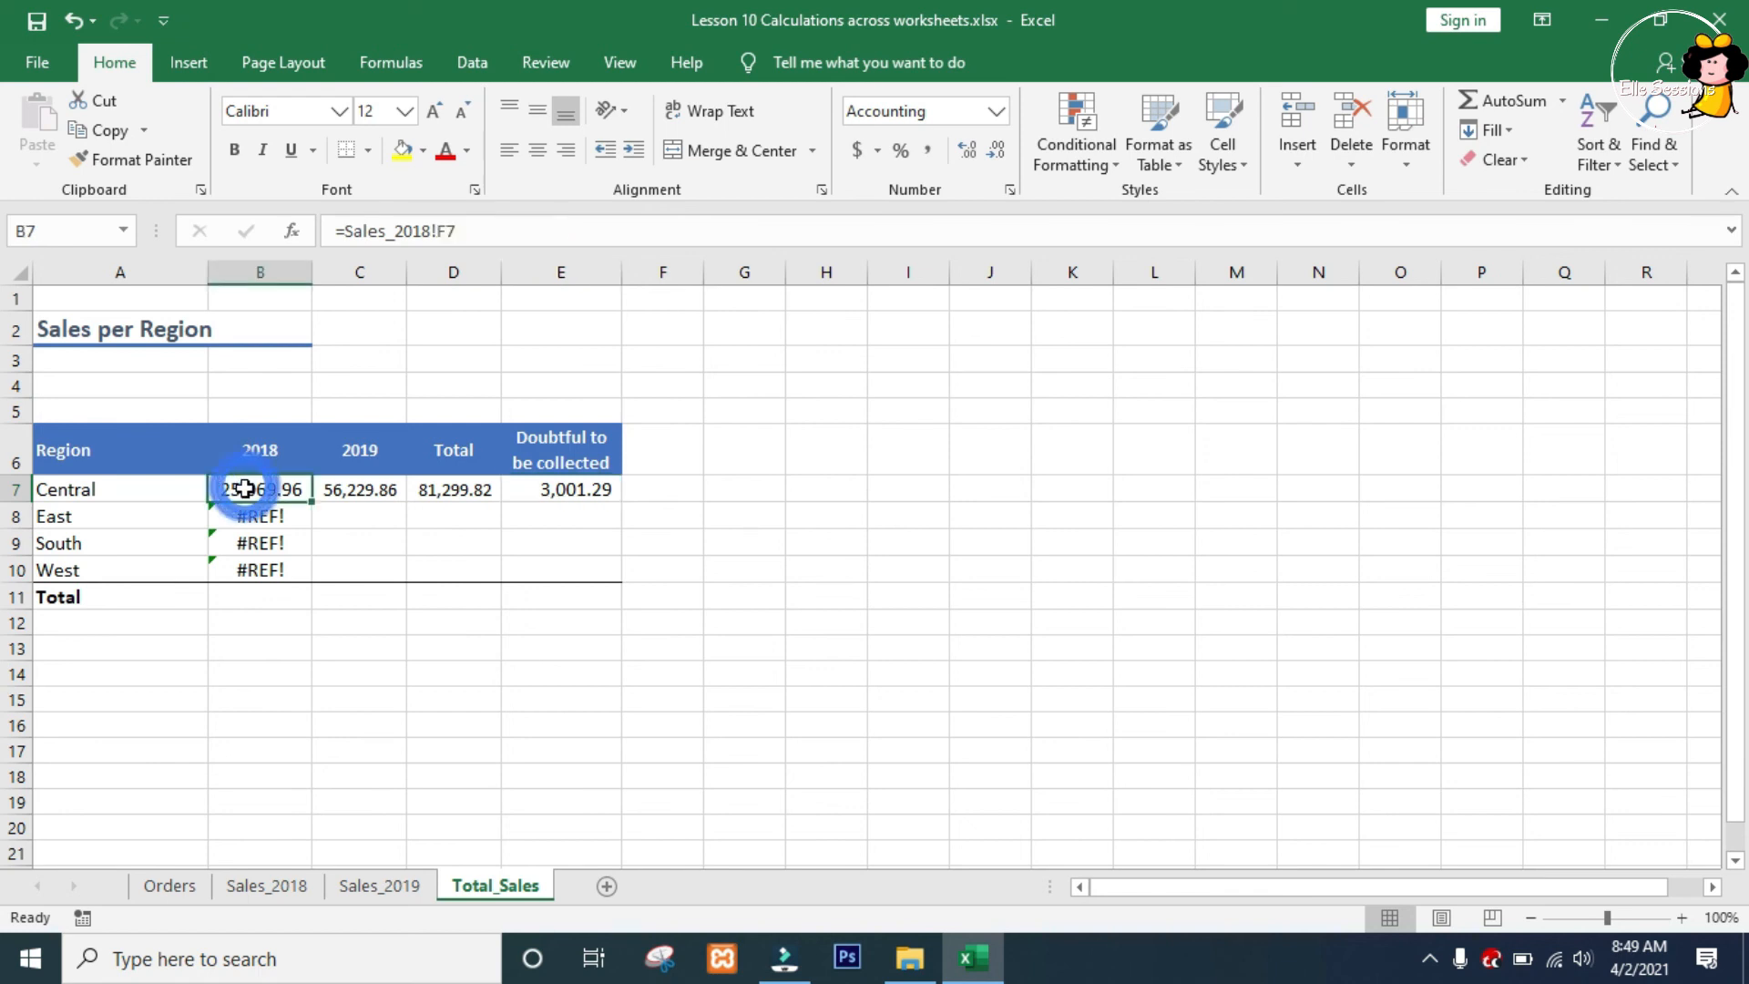
drag(311, 489, 533, 487)
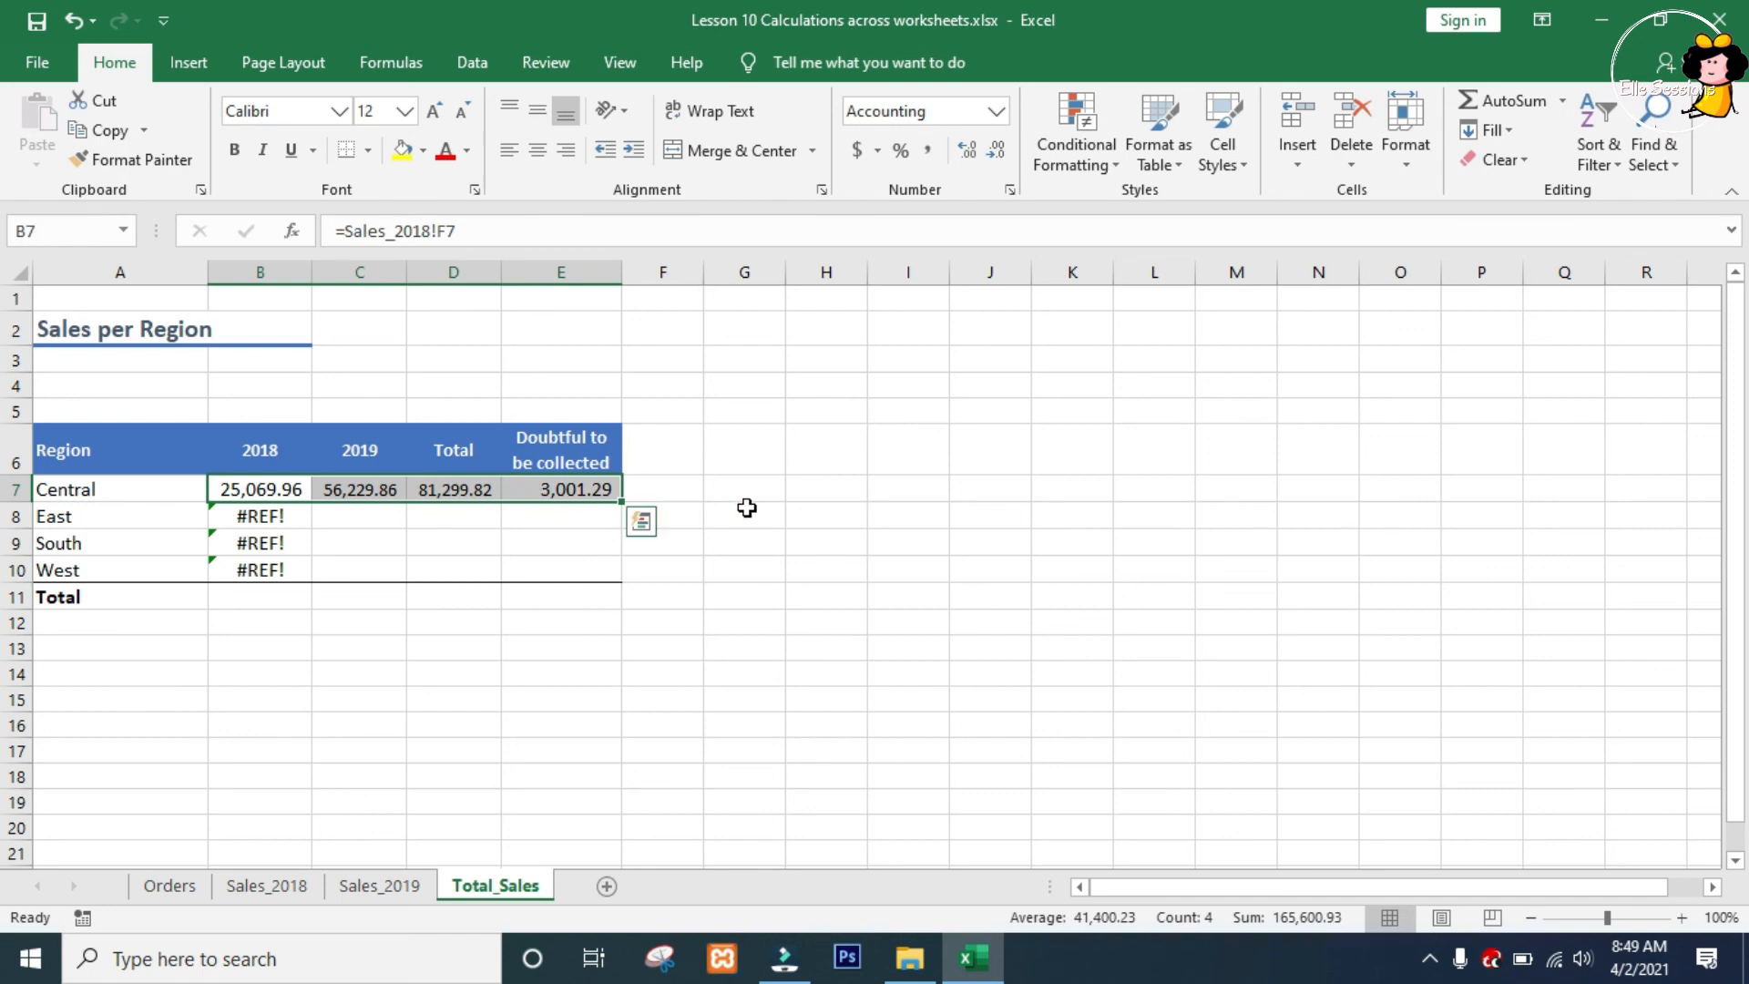
drag(623, 501, 625, 574)
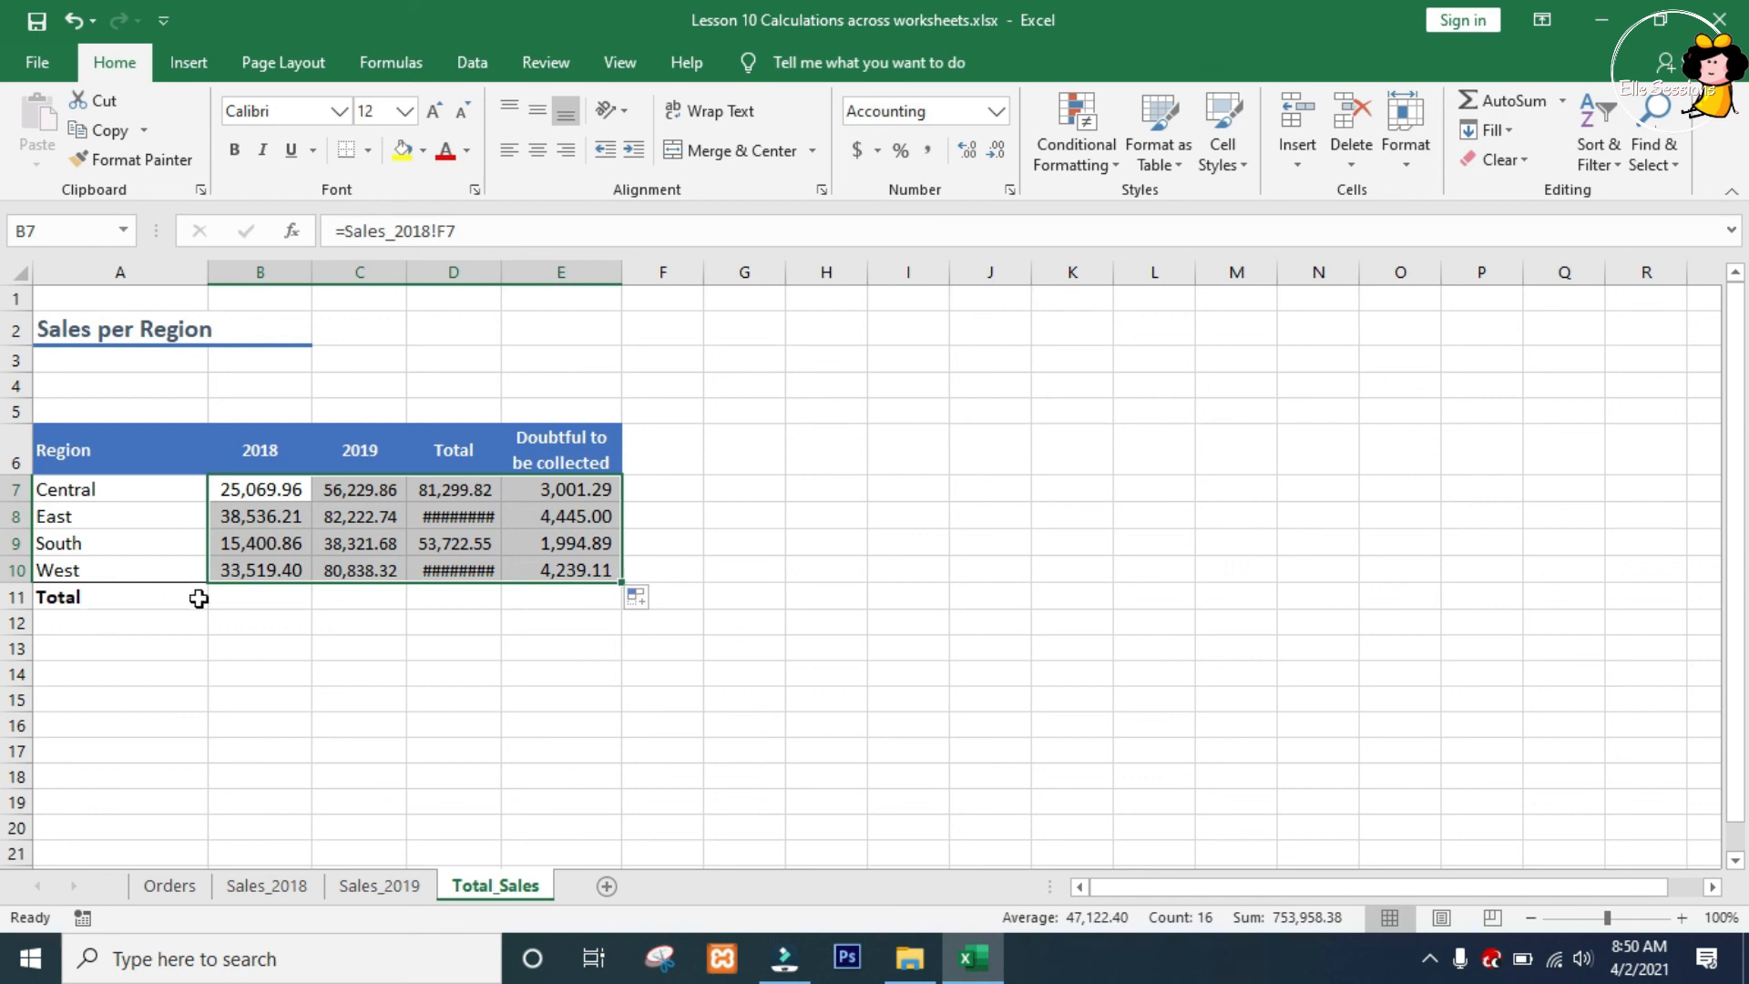
Add column totals to B11:E11 in the Total row using AutoSum
click(243, 597)
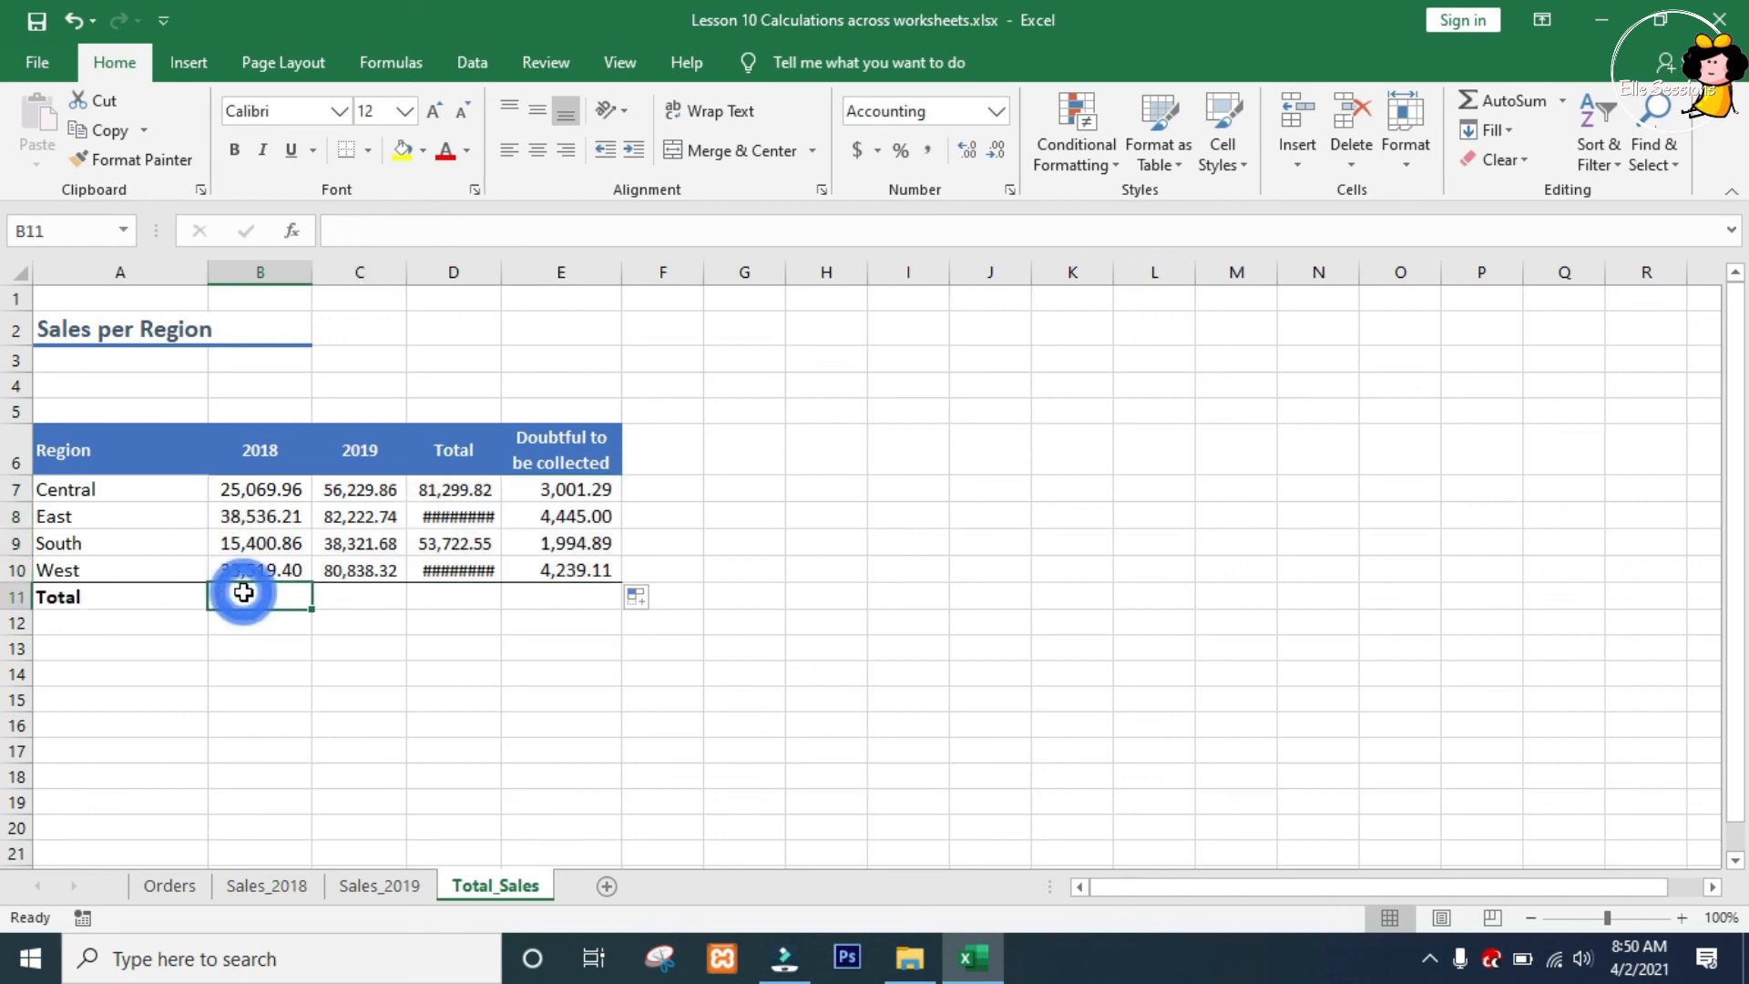
drag(287, 589, 533, 593)
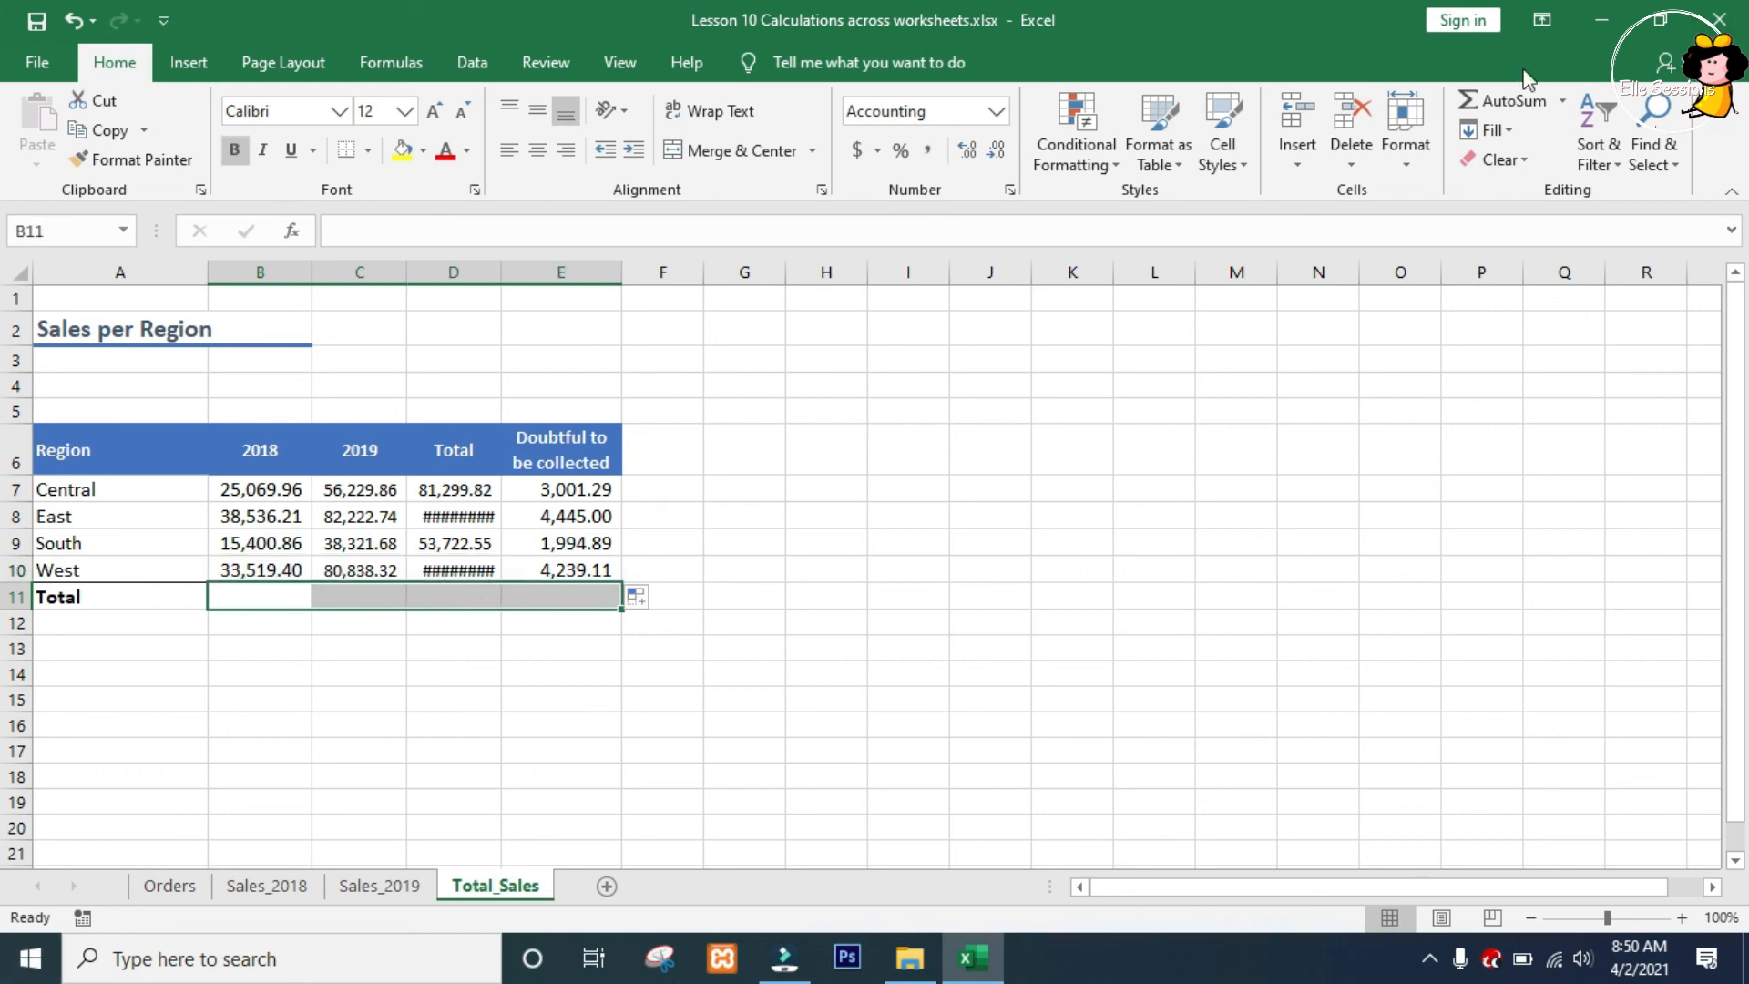
click(1485, 95)
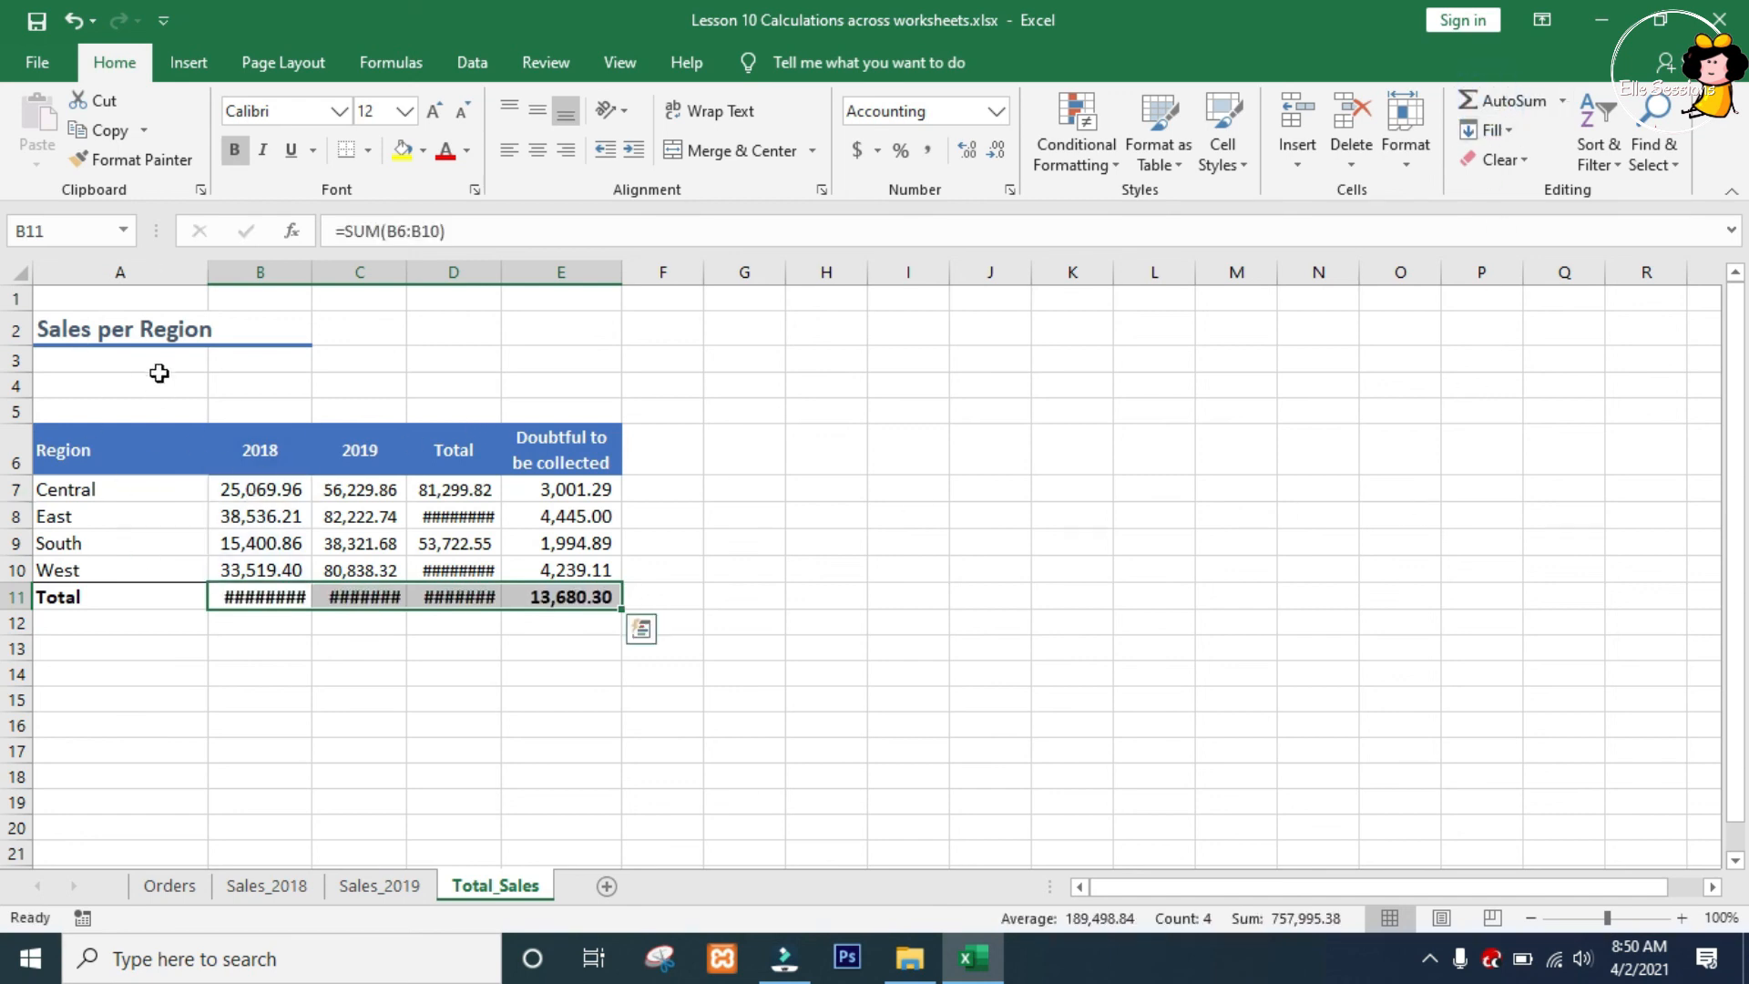
Autofit the widths of columns B through E and deselect them
drag(261, 271, 618, 271)
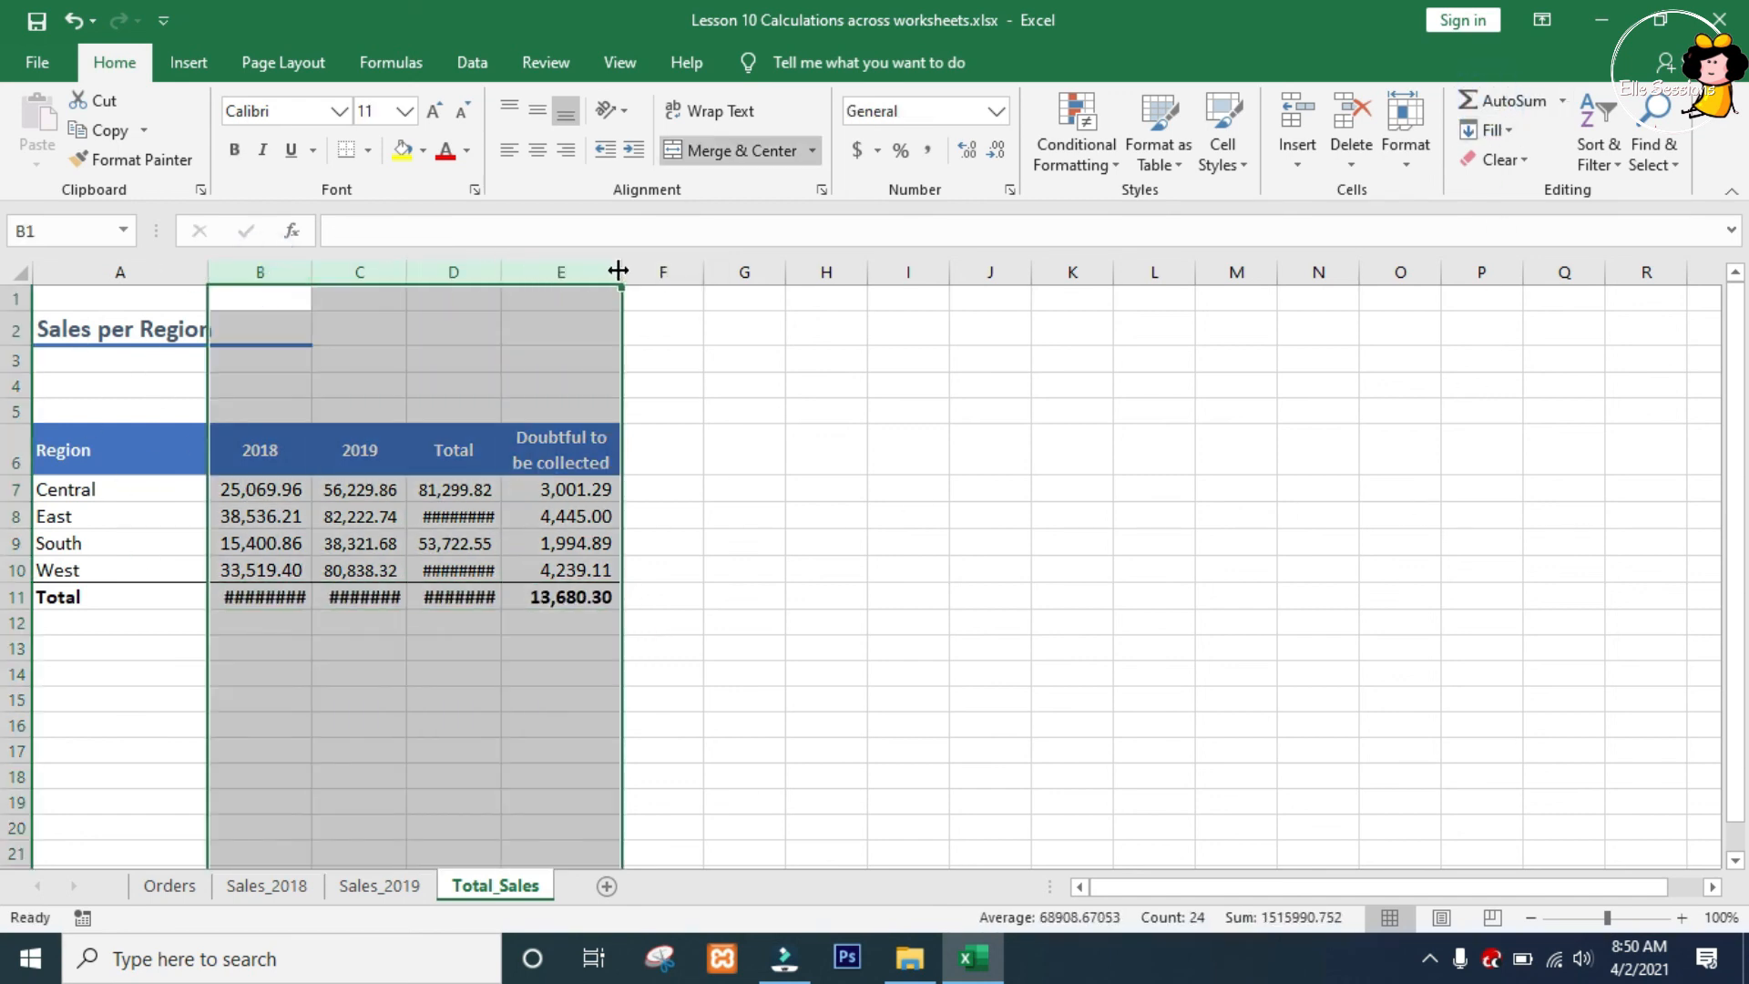
double_click(619, 271)
click(831, 471)
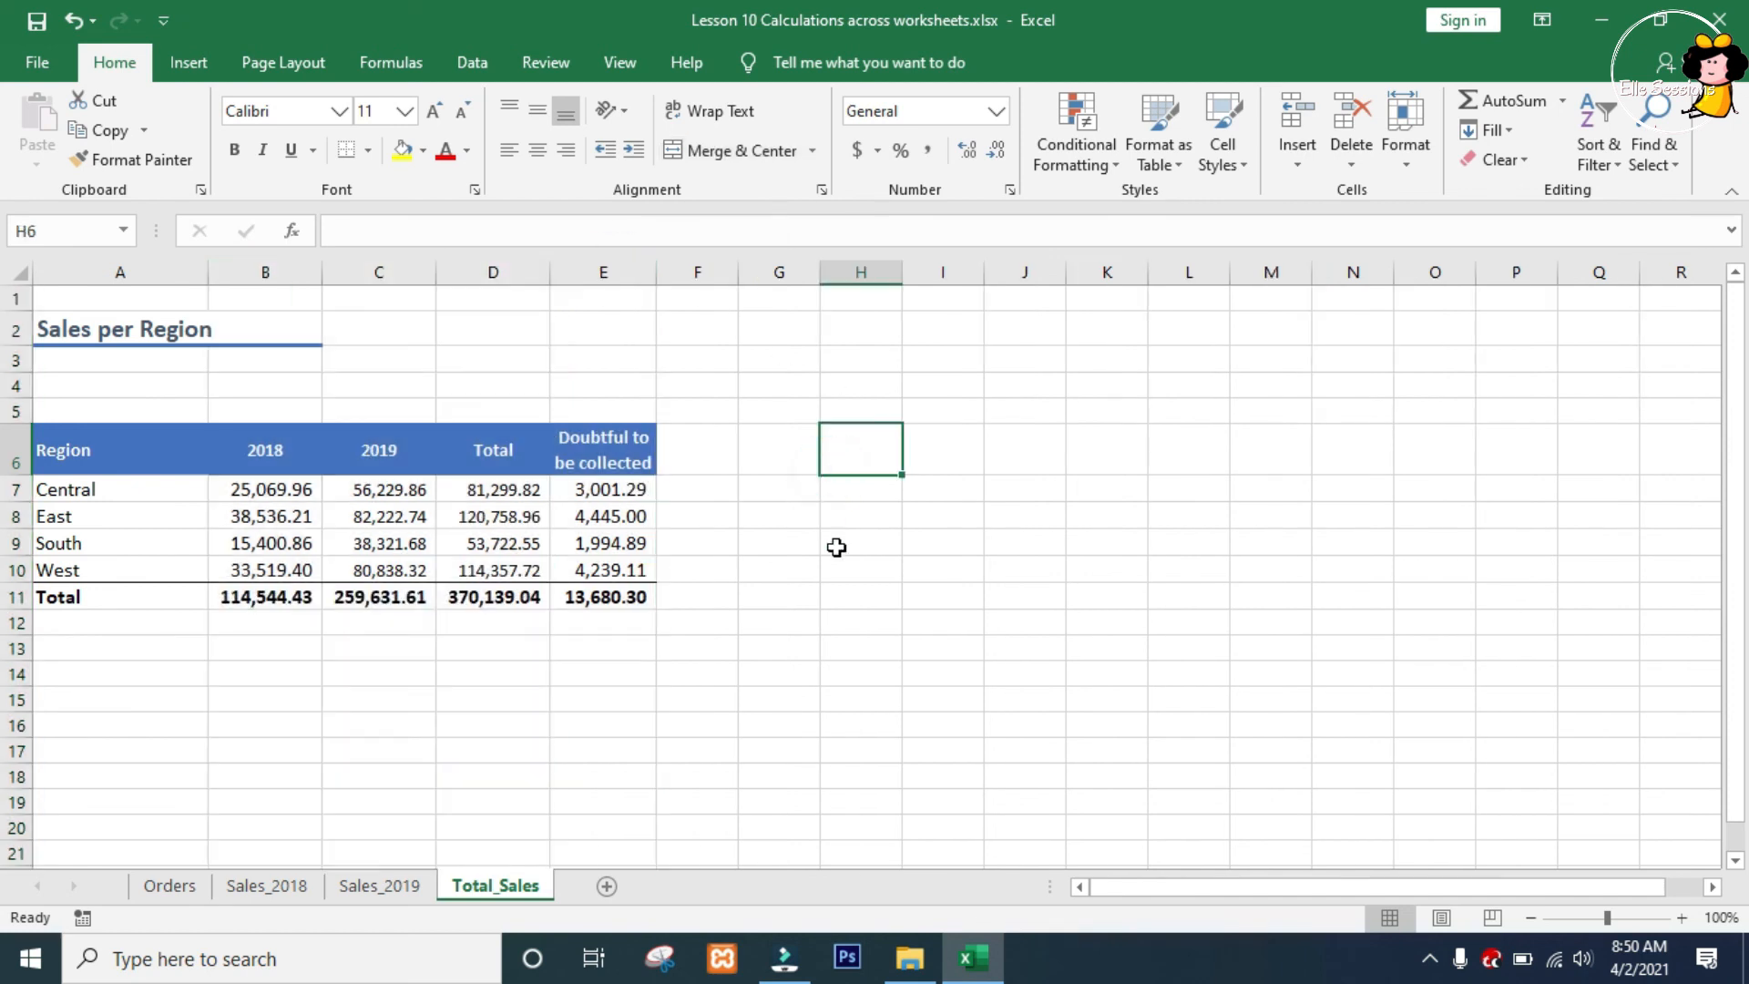